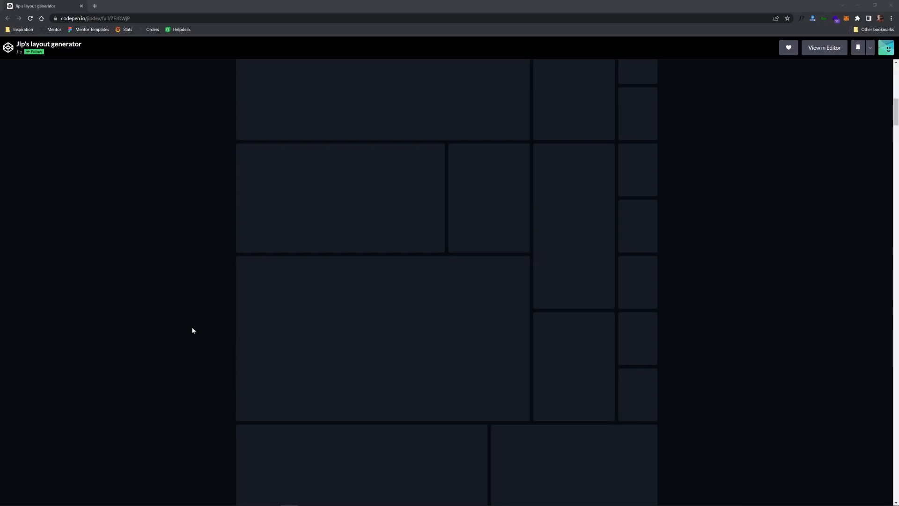
Step: Capture the generated block layout to the clipboard, switch to Figma and select the Desktop - 1 frame
left_click_drag(233, 141, 659, 424)
key("ctrl+c")
left_click(857, 5)
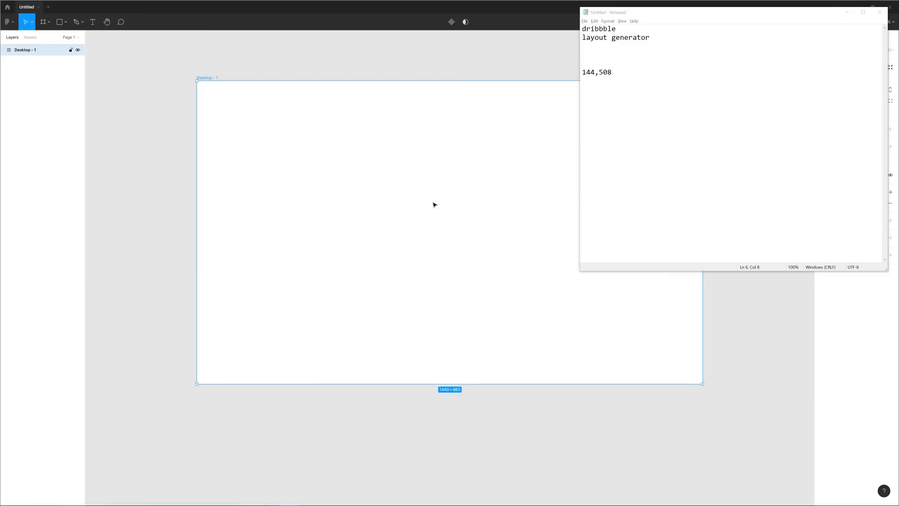
left_click(492, 132)
left_click(395, 71)
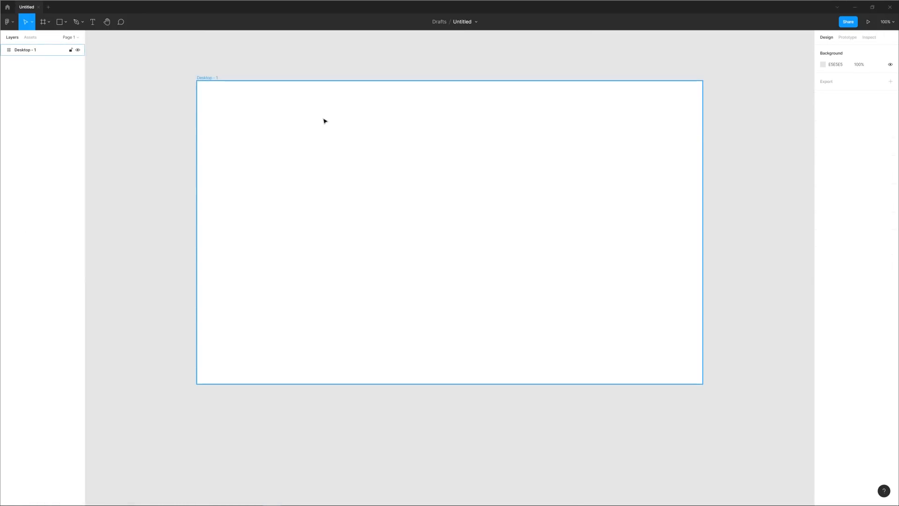
left_click(326, 138)
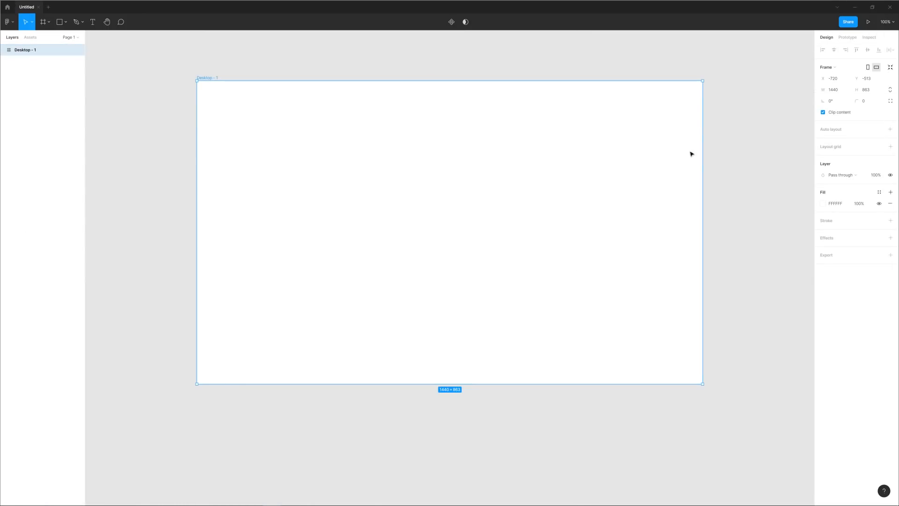
Step: Paste the captured layout image into the Desktop - 1 frame
key("ctrl+v")
key("ctrl+z")
scroll(622, 155, "down", 3)
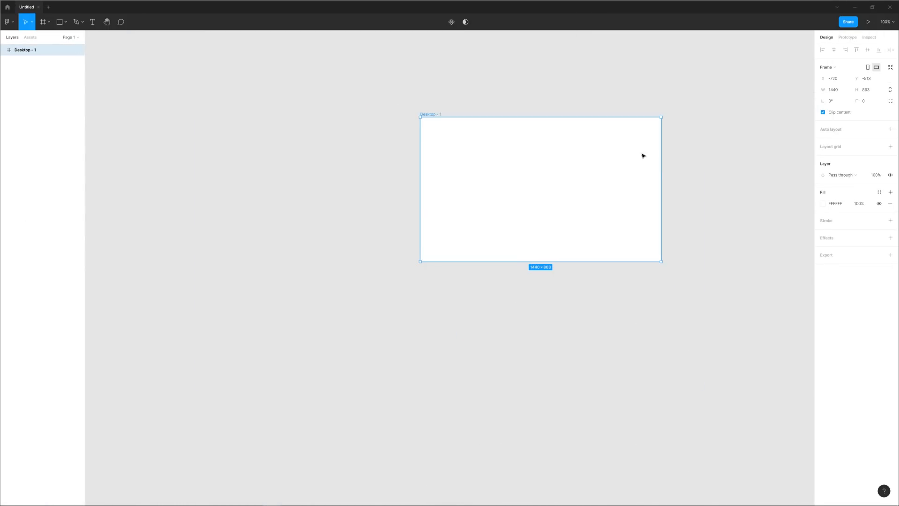
left_click_drag(667, 169, 476, 174)
left_click(617, 185)
key("ctrl+v")
left_click_drag(479, 237, 406, 193)
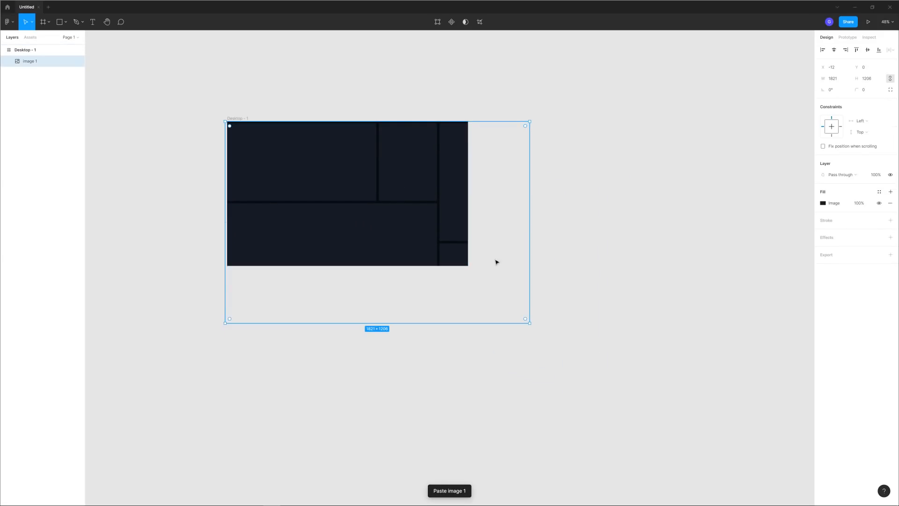
Step: Scale the layout image down to about 1187 × 786 and centre it horizontally in the frame at Y 26
left_click_drag(529, 321, 414, 253)
left_click_drag(380, 217, 447, 188)
scroll(287, 161, "up", 4)
scroll(343, 172, "up", 1)
scroll(388, 178, "down", 1)
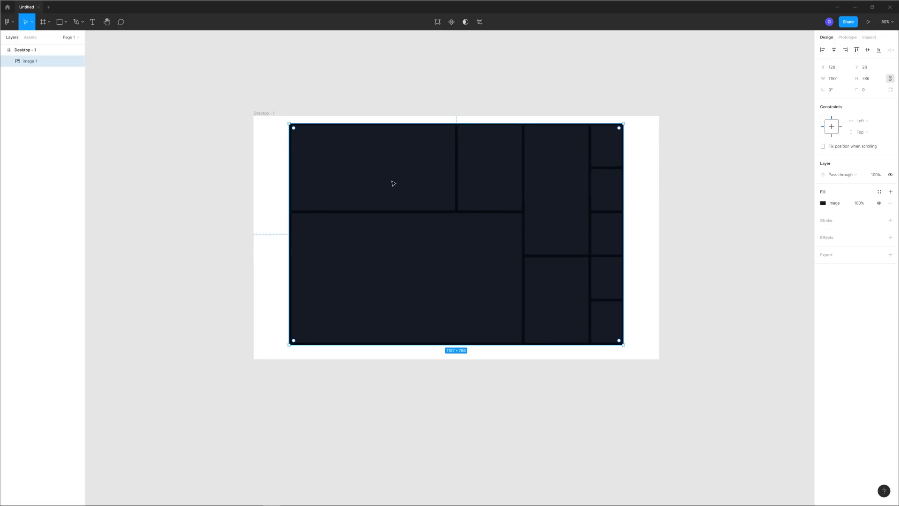
Step: Extend the Desktop - 1 frame's height to about 977 and move the layout image down to Y 73
left_click_drag(388, 178, 364, 159)
left_click(239, 98)
left_click_drag(451, 340, 455, 371)
left_click(451, 221)
left_click_drag(451, 220, 449, 234)
Step: Fill the Desktop - 1 frame with the near-black gap colour sampled from the layout image
left_click(253, 98)
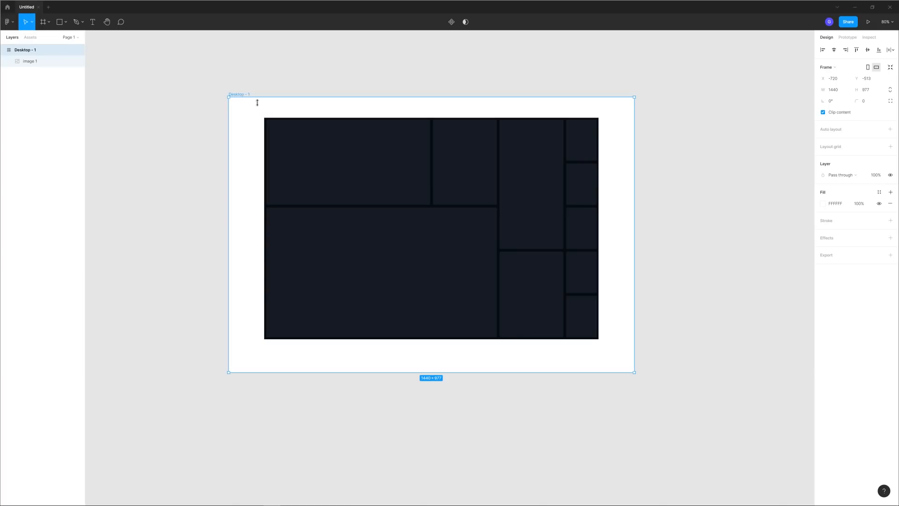
key("i")
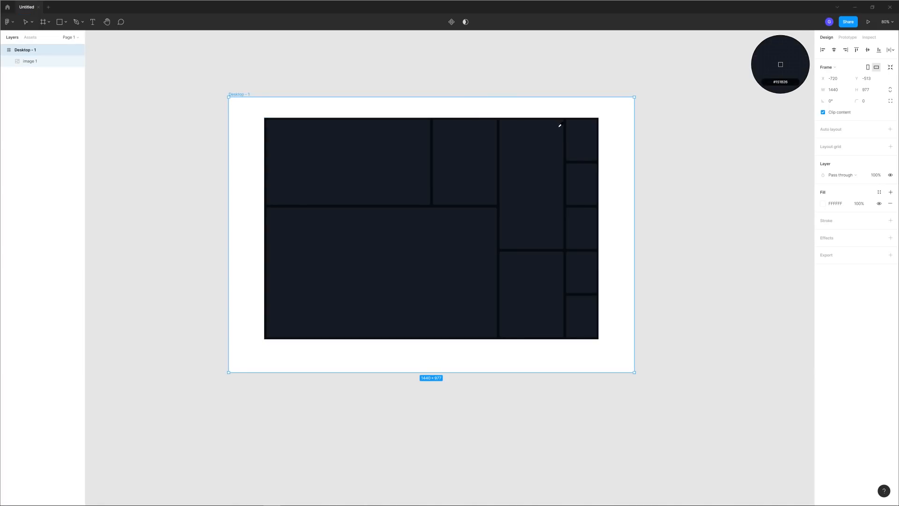
left_click(567, 126)
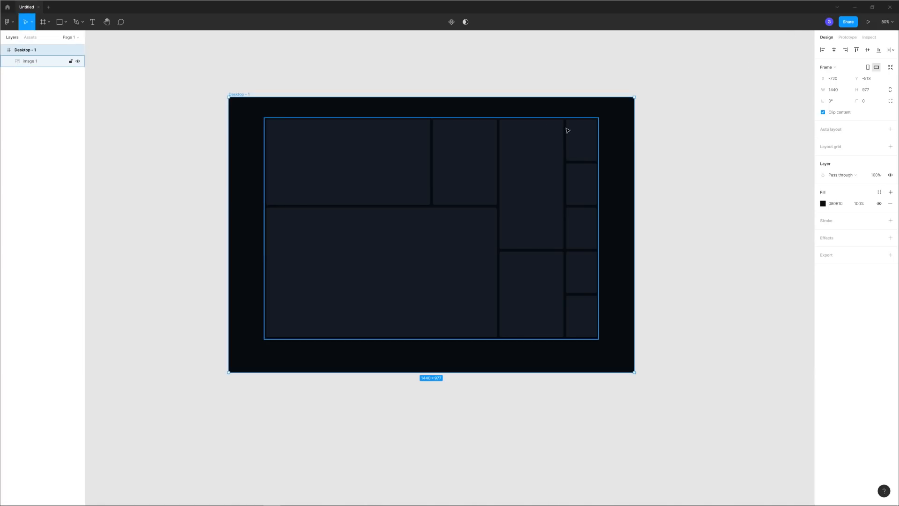
left_click(682, 153)
Step: Toggle the layout image's fill visibility off and back on
scroll(466, 124, "up", 3)
scroll(467, 120, "down", 1)
scroll(468, 121, "left", 2)
left_click(467, 167)
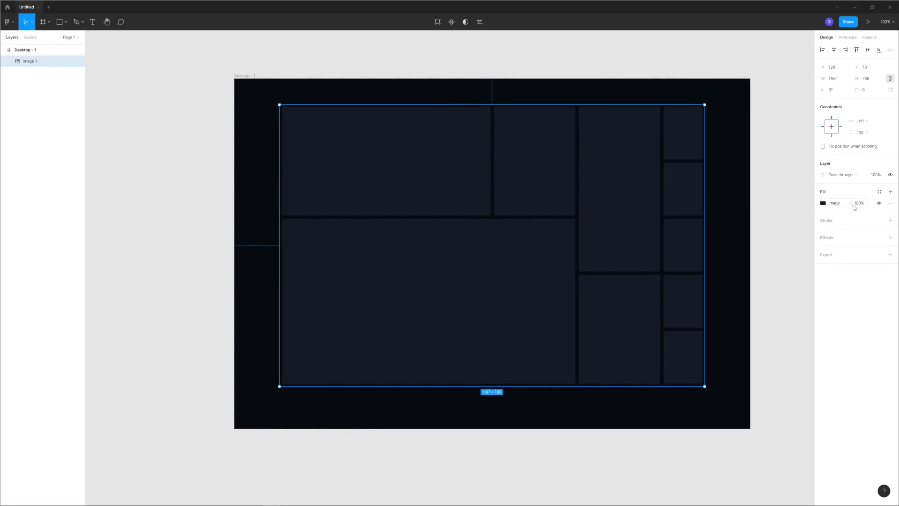
left_click(878, 204)
left_click(879, 204)
left_click(144, 163)
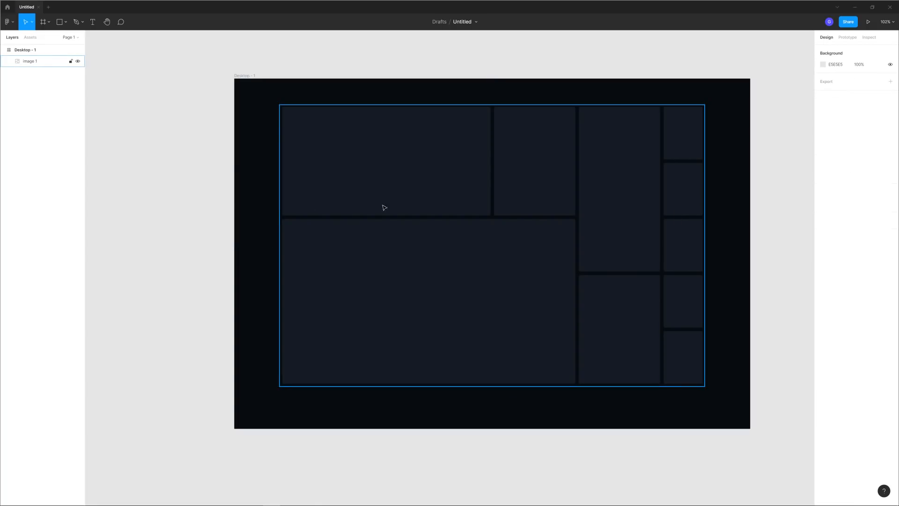
Step: Duplicate the Desktop - 1 frame with its layout image to the right of the original
scroll(458, 208, "down", 4)
left_click_drag(466, 215, 346, 208)
left_click_drag(248, 139, 515, 139, "alt")
left_click(604, 113)
left_click_drag(622, 112, 470, 112)
scroll(503, 147, "up", 4)
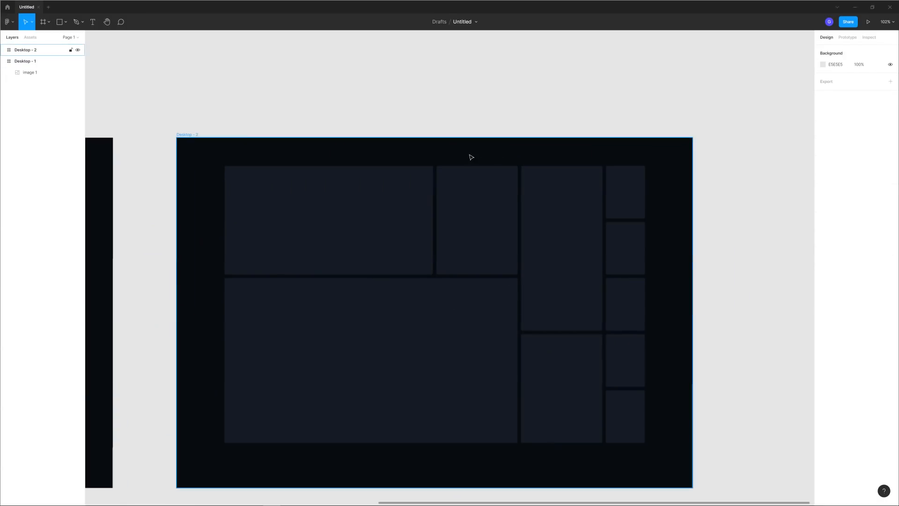
Step: Change the duplicated frame's background fill to white, FFFFFF
scroll(438, 104, "down", 2)
scroll(437, 104, "left", 2)
left_click(441, 108)
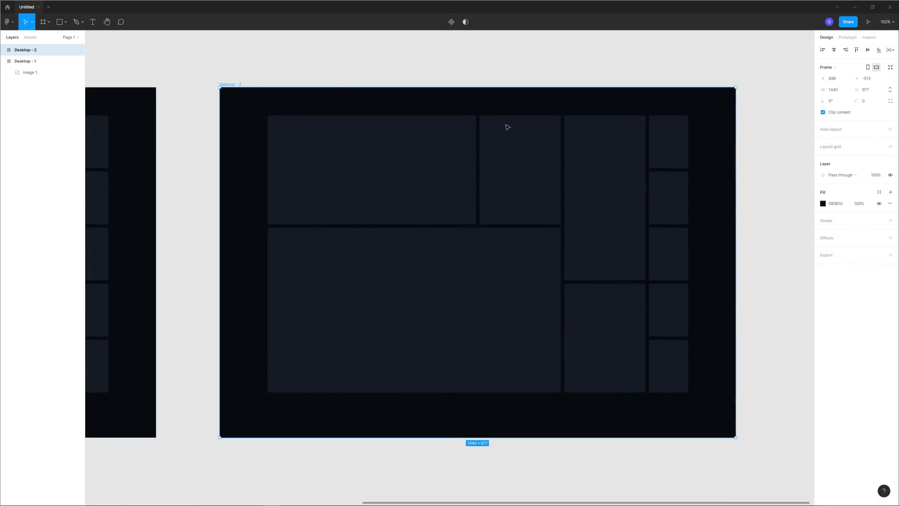
left_click(822, 204)
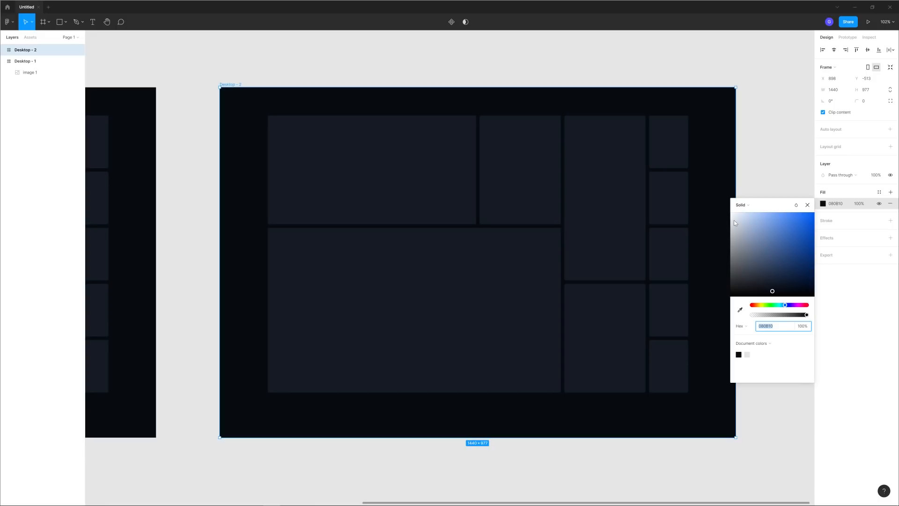
left_click_drag(737, 218, 704, 199)
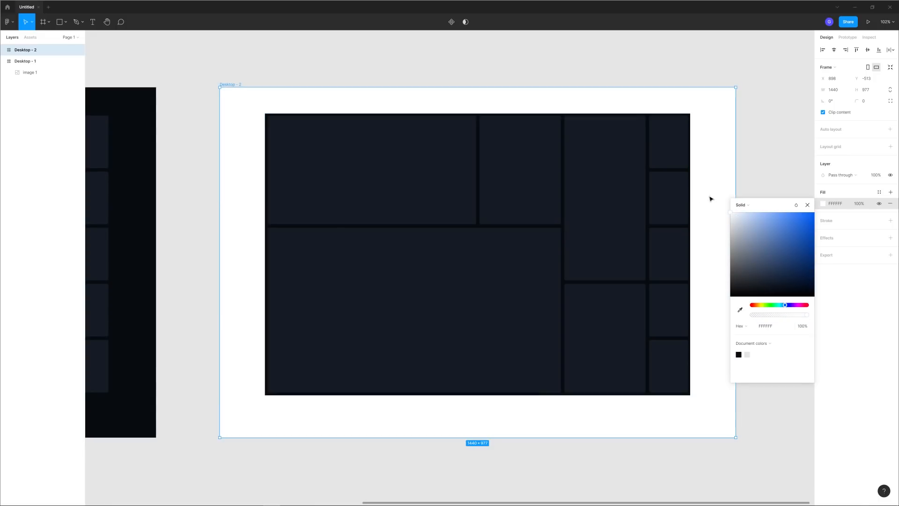
left_click(760, 186)
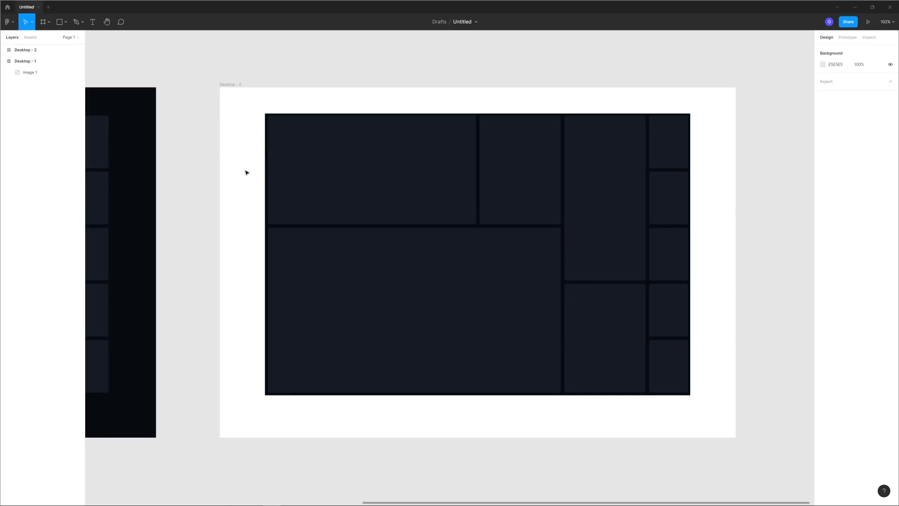
Step: Add the text "The sunniest weather in America" in the large upper-left block and set its font to Aileron
key("t")
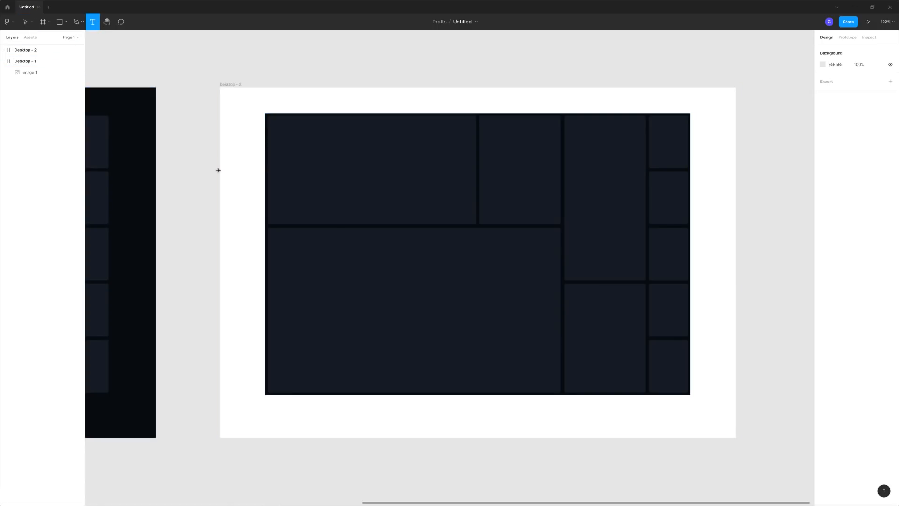
left_click(266, 159)
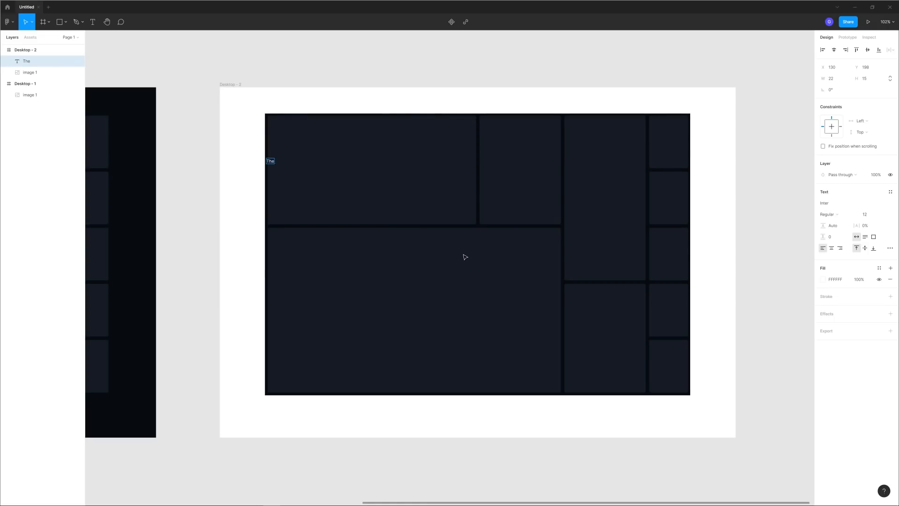
type("The sunniest weather in America")
key("Escape")
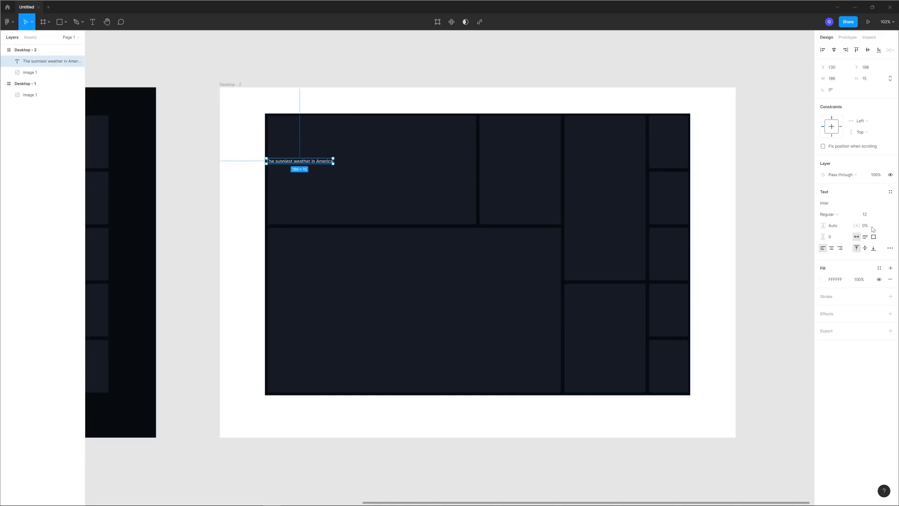
left_click(848, 204)
type("aileron")
key("Return")
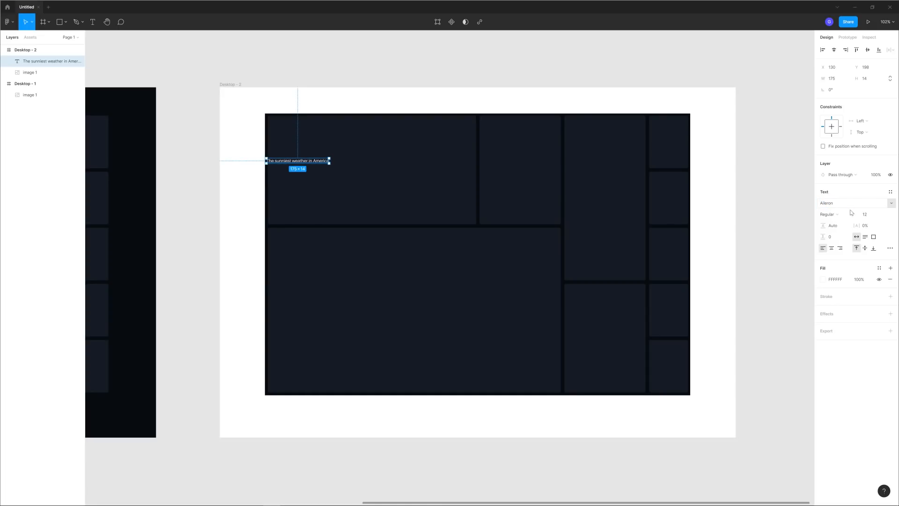
Step: Set the heading's font size to 39 and its weight to Bold
left_click(873, 217)
key("Up")
key("Up")
key("Up")
key("Up")
key("Up")
key("Up")
key("Up")
key("Up")
key("Up")
key("Up")
key("Up")
key("Up")
key("Up")
key("Up")
key("Up")
key("Up")
key("Up")
key("Up")
key("Up")
key("Up")
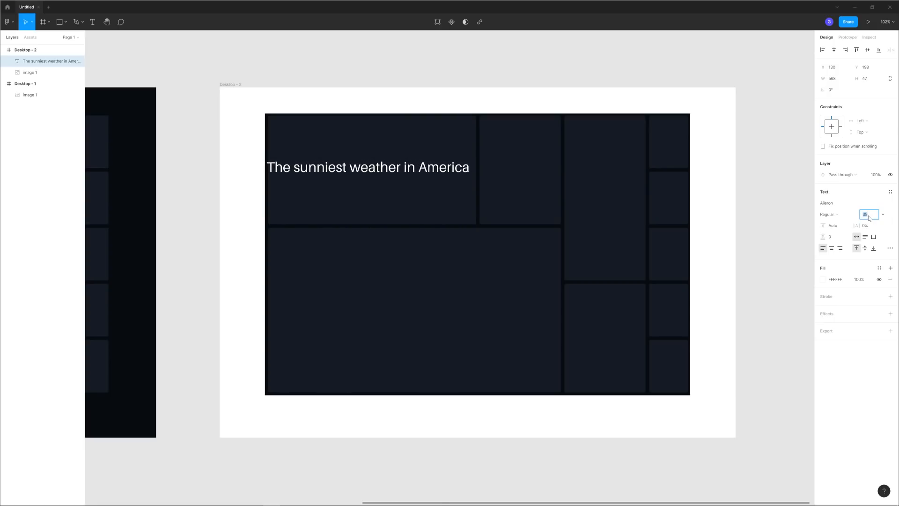
left_click(827, 214)
left_click(831, 237)
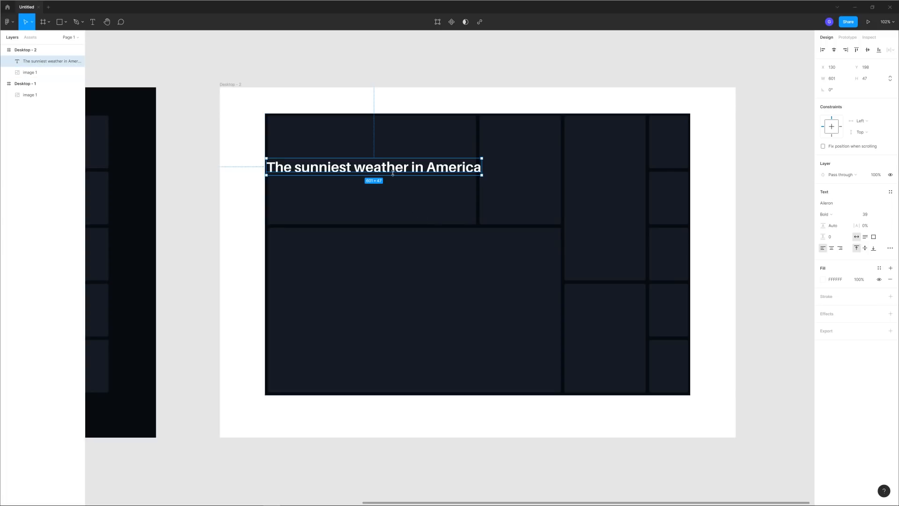
Step: Increase the heading's font size to 43 and move it right to about X 192
left_click_drag(392, 167, 420, 166)
left_click(867, 215)
key("Up")
key("Up")
key("Up")
key("Up")
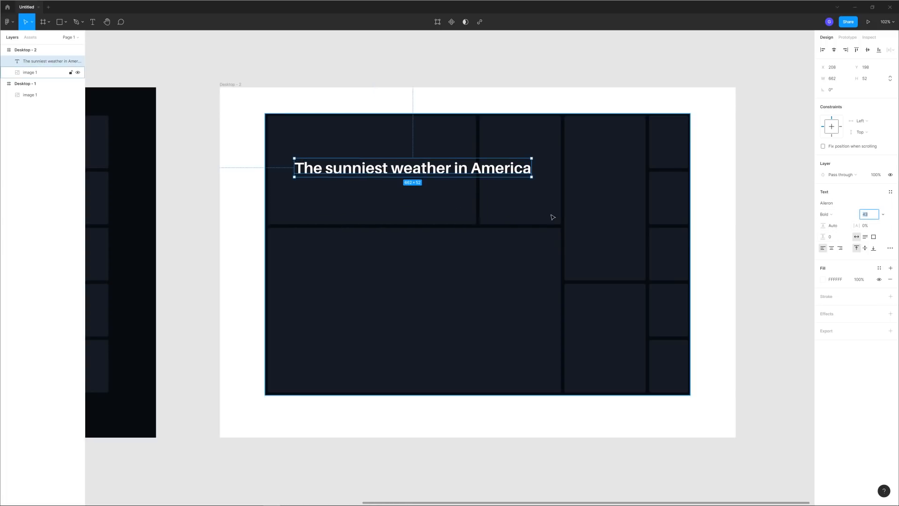
left_click_drag(446, 174, 440, 173)
left_click(476, 102)
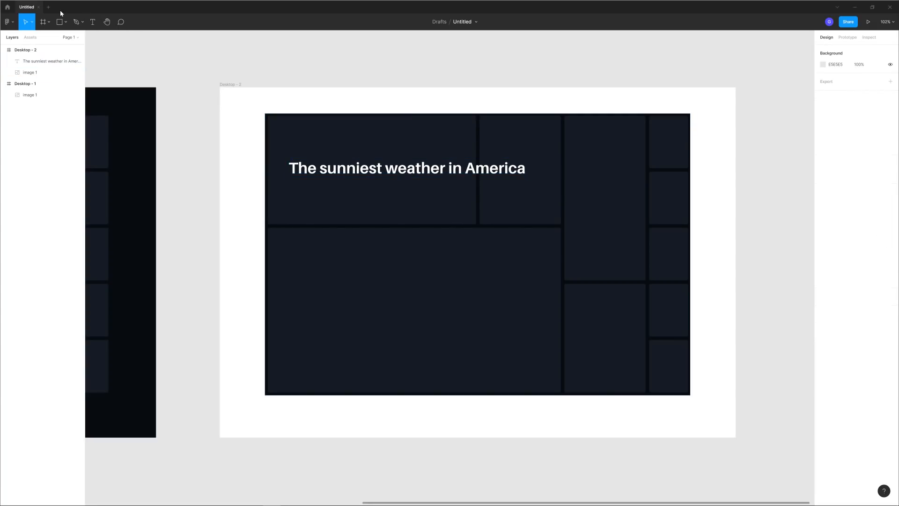
Step: Draw a rectangle of about 218 × 300 over the second block in the layout's upper row
left_click(65, 24)
left_click(47, 38)
left_click_drag(481, 115, 559, 227)
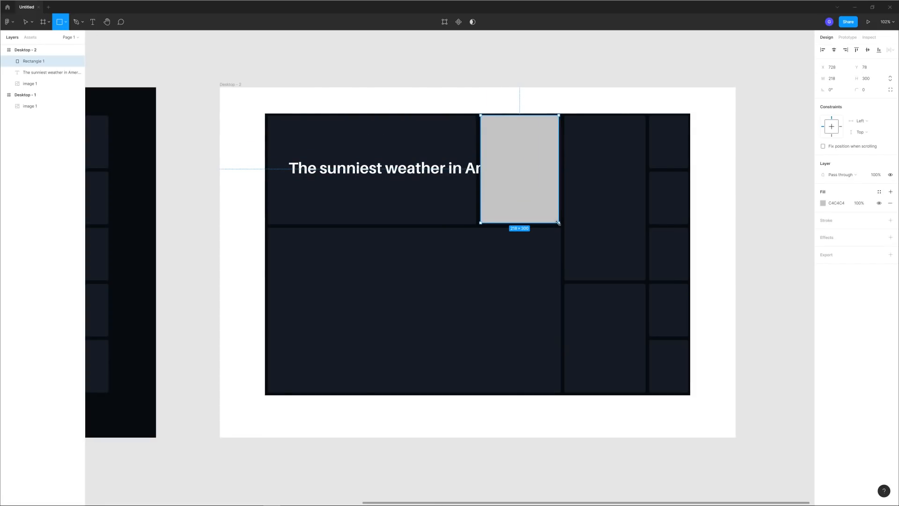
Step: Round the rectangle's corners to 6 and shift it slightly to about X 727, Y 82
scroll(565, 209, "up", 5)
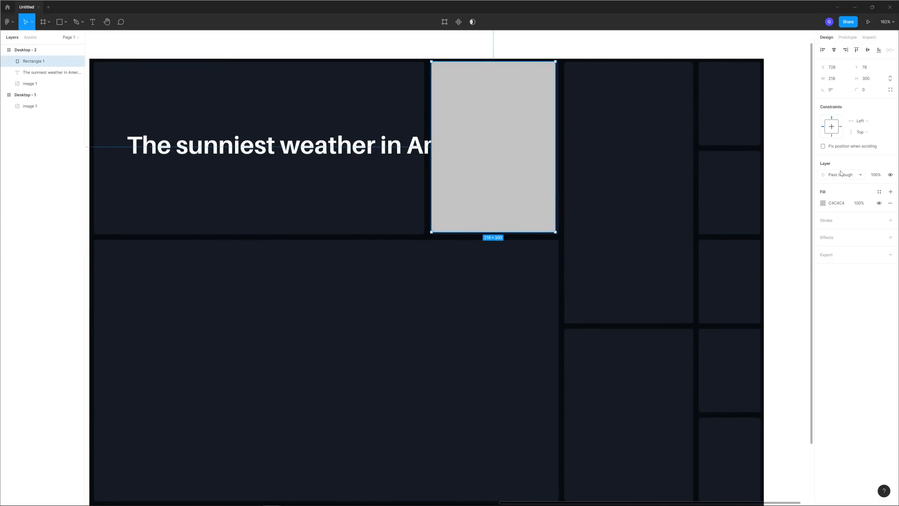
left_click_drag(860, 88, 5, 87)
left_click_drag(485, 108, 487, 111)
Step: Hide the layout image in Desktop - 2 and change the heading's fill to black, 000000
left_click(238, 248)
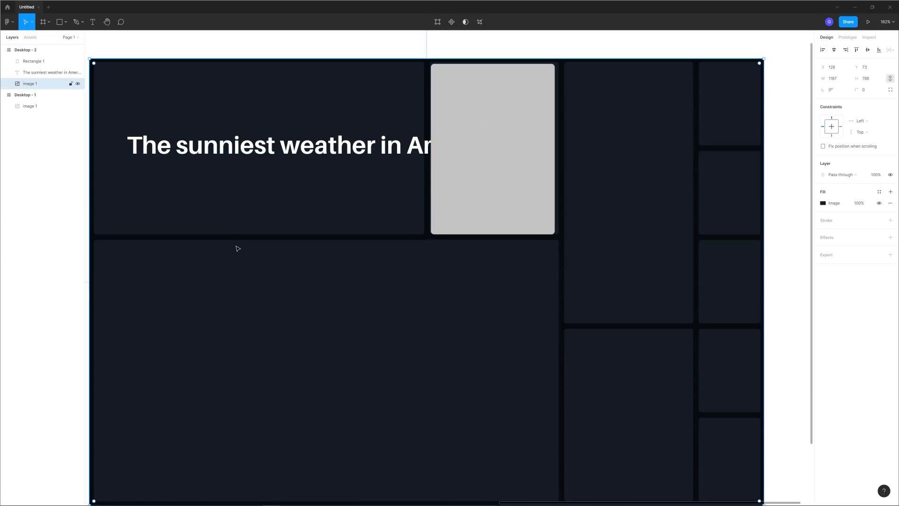
left_click(78, 84)
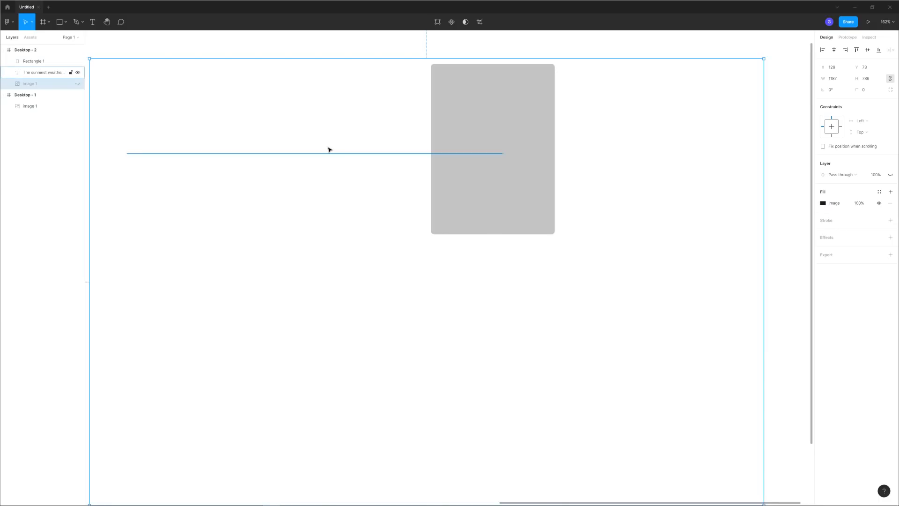
left_click(329, 149)
scroll(599, 260, "down", 5)
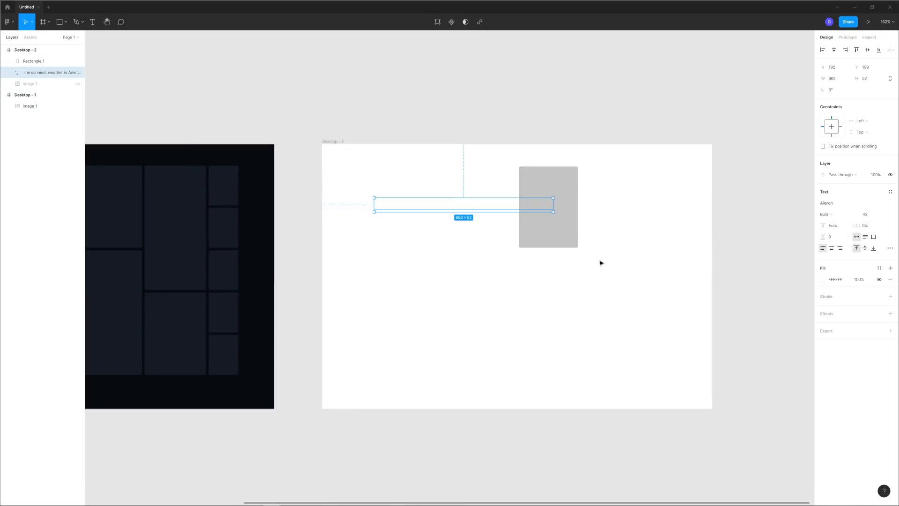
left_click(823, 279)
left_click_drag(750, 337, 682, 399)
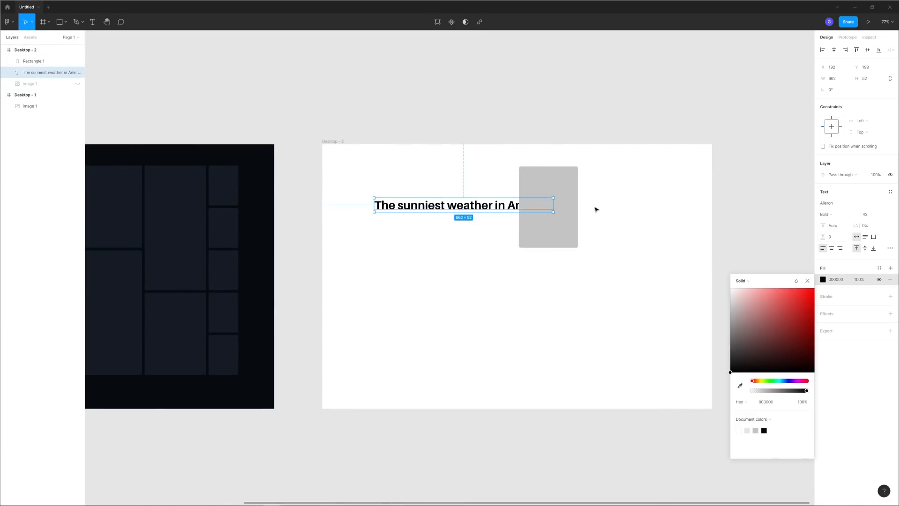
left_click(460, 194)
Step: Bring the heading text in front of the rectangle
left_click(447, 208)
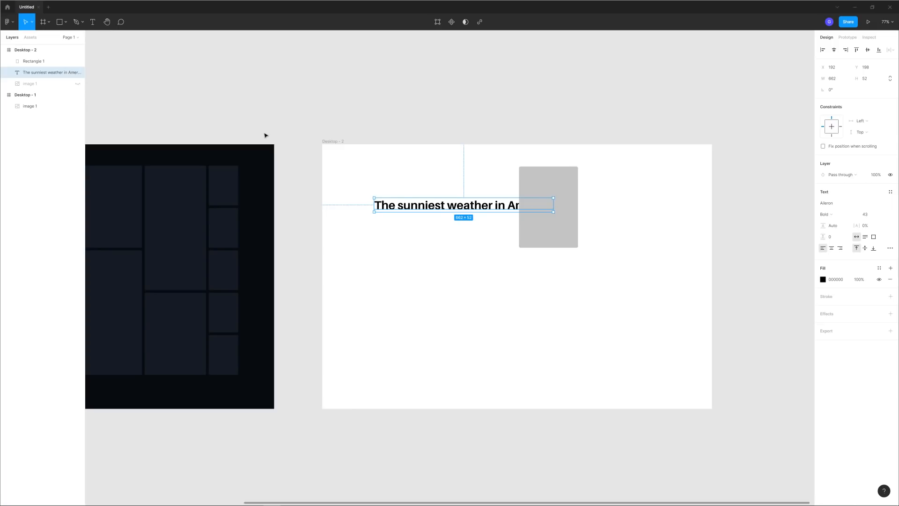
key("ctrl+bracketleft")
key("ctrl+shift+bracketright")
Step: Change the rectangle's fill from grey to a pale cream yellow, FAEFD5
left_click(555, 182)
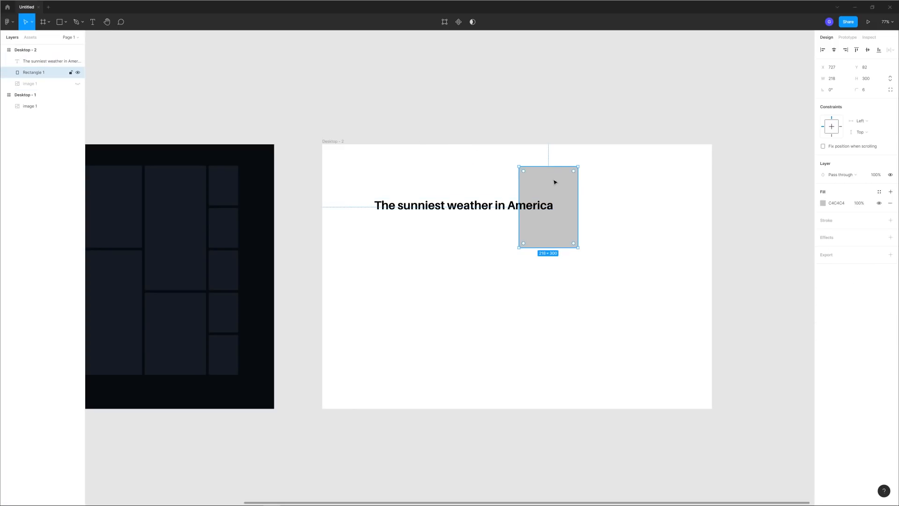
left_click(822, 203)
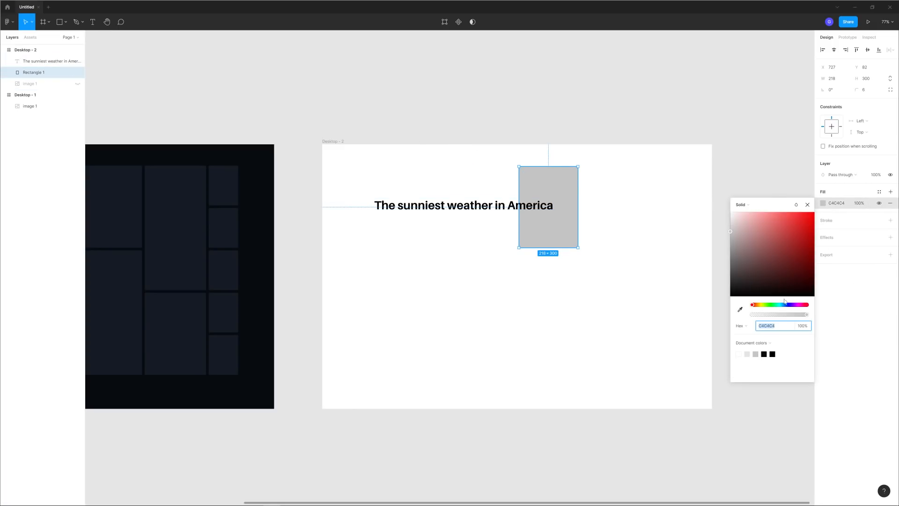
left_click(759, 305)
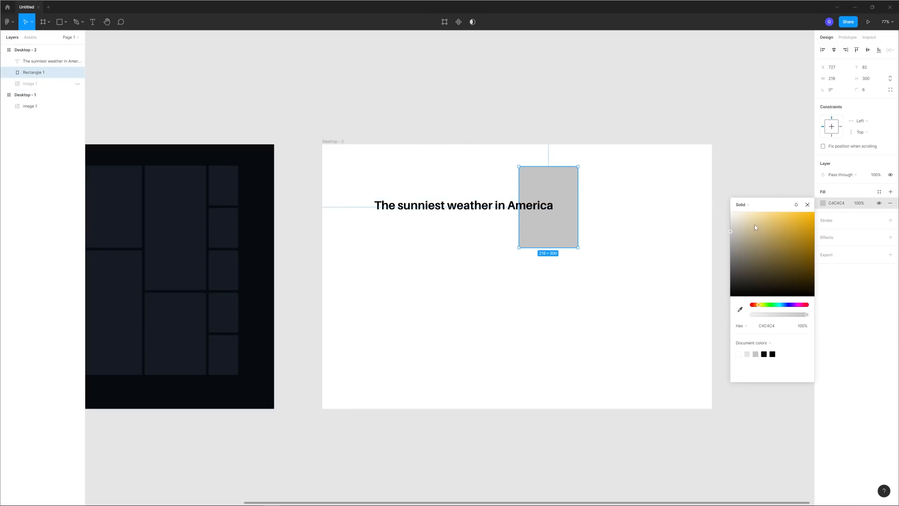
left_click(736, 215)
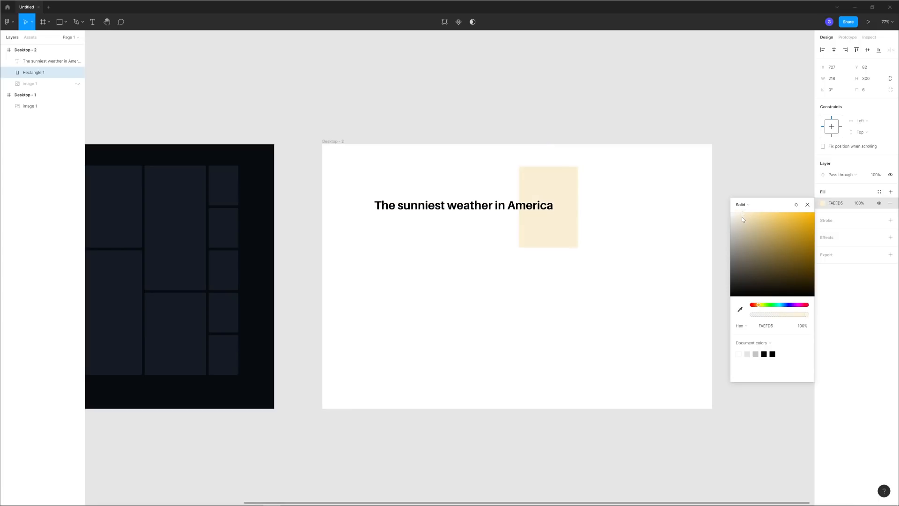
Step: Deepen the rectangle's fill to a warm yellow, FFD15B
left_click_drag(739, 217, 782, 208)
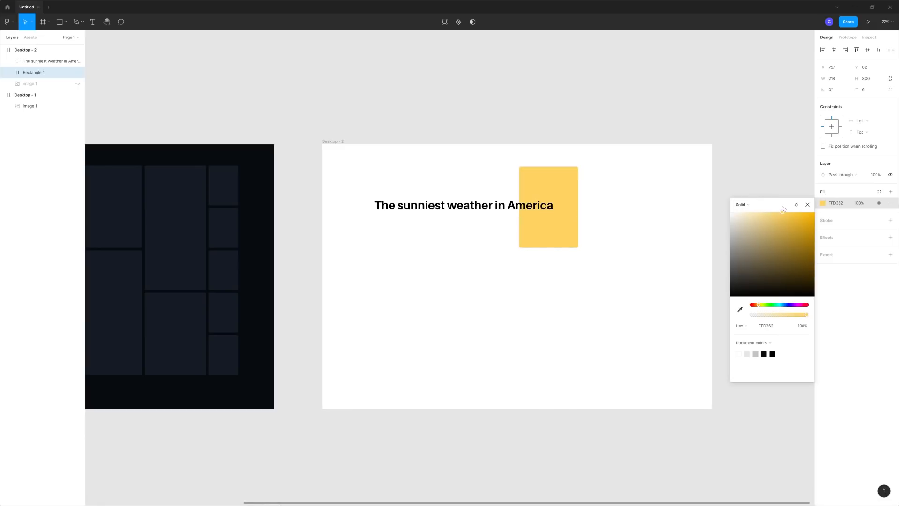
left_click(724, 134)
left_click_drag(683, 129, 633, 127)
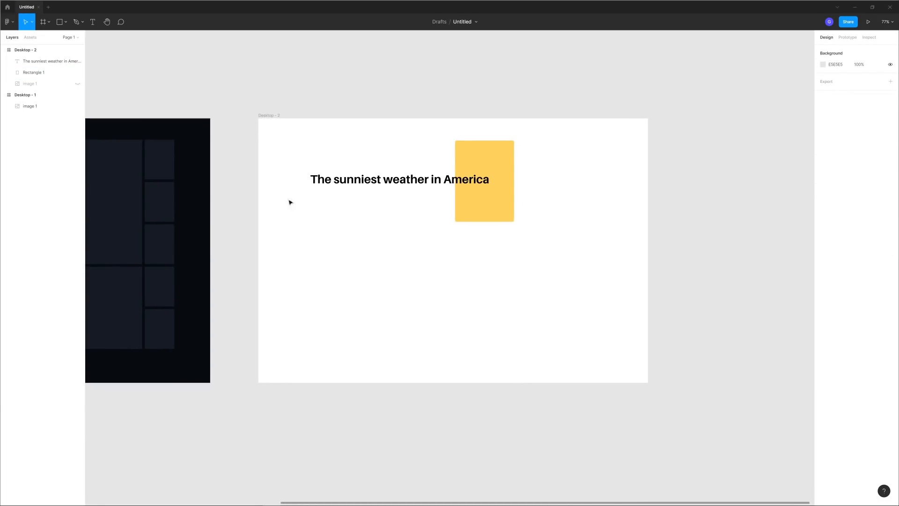
Step: Show the layout image in Desktop - 2 again and set its layer opacity to 30%
left_click(78, 84)
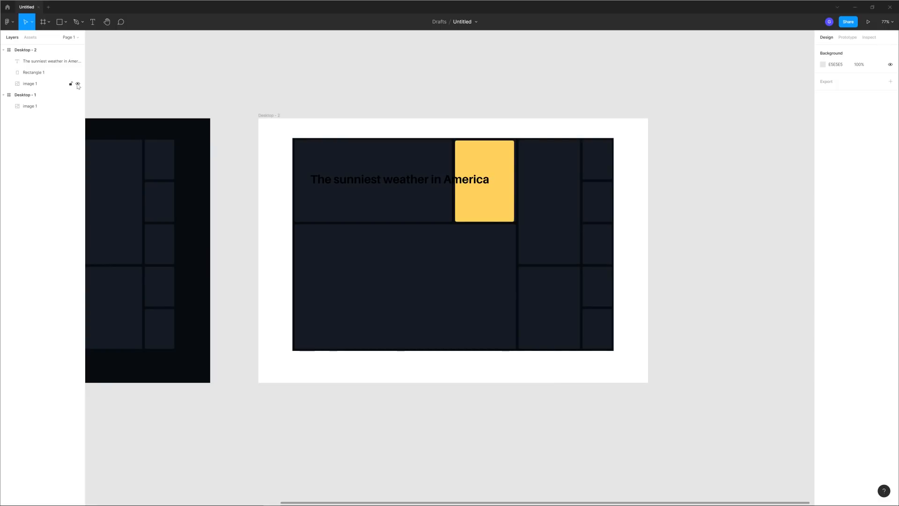
left_click(43, 87)
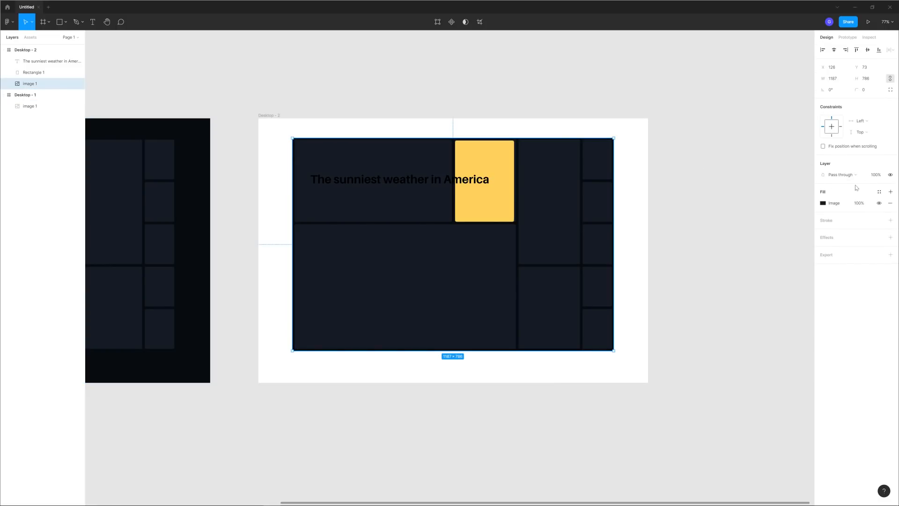
left_click(875, 175)
type("10")
key("Return")
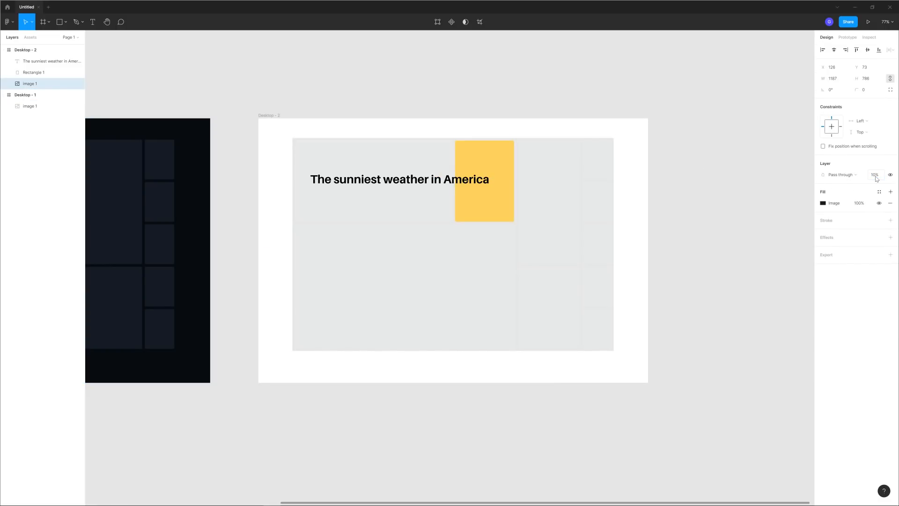
left_click(876, 179)
type("30")
key("Return")
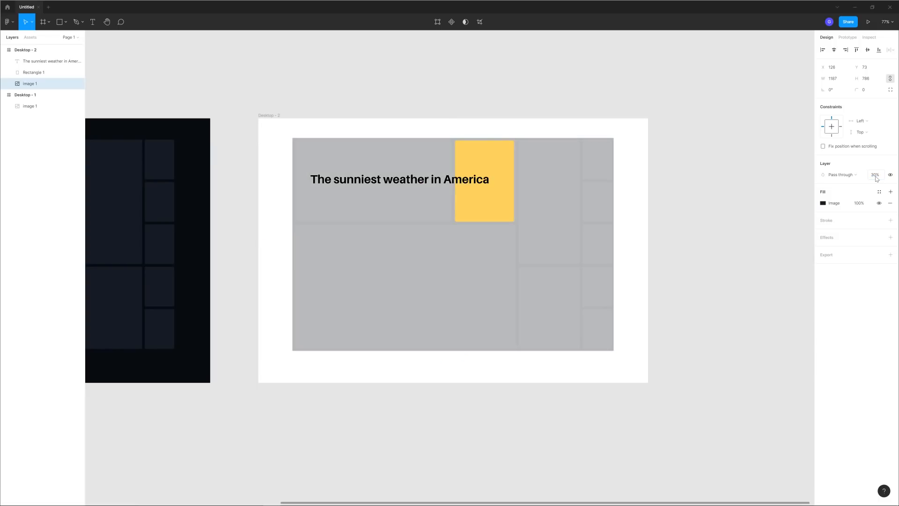
Step: Widen the yellow rectangle to 223 so it fills its layout block
scroll(476, 285, "up", 3)
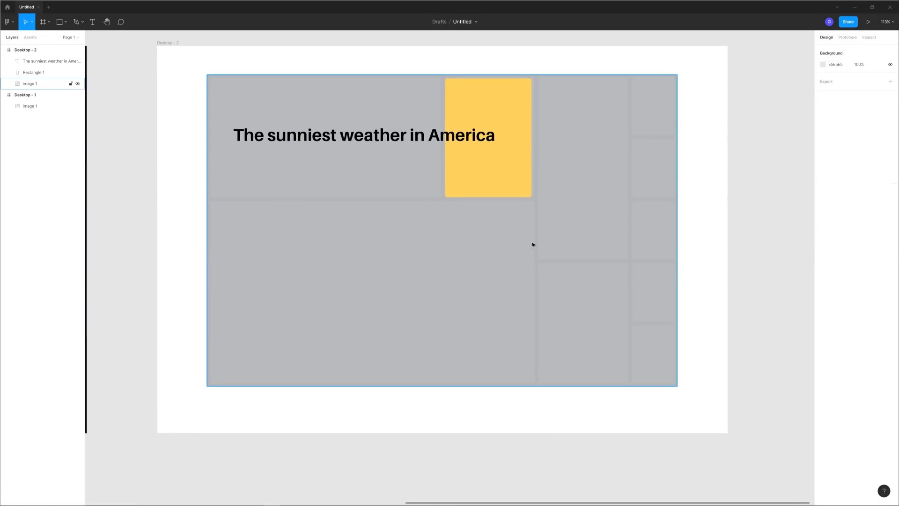
left_click(510, 141)
left_click_drag(532, 121, 534, 120)
left_click(724, 191)
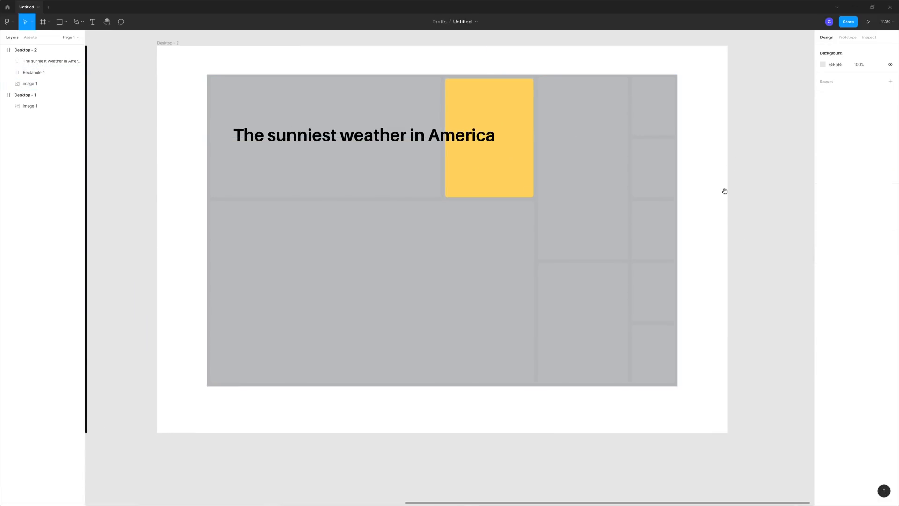
Step: Show the rulers and place a vertical guide along the start of the heading text
left_click_drag(724, 191, 704, 196)
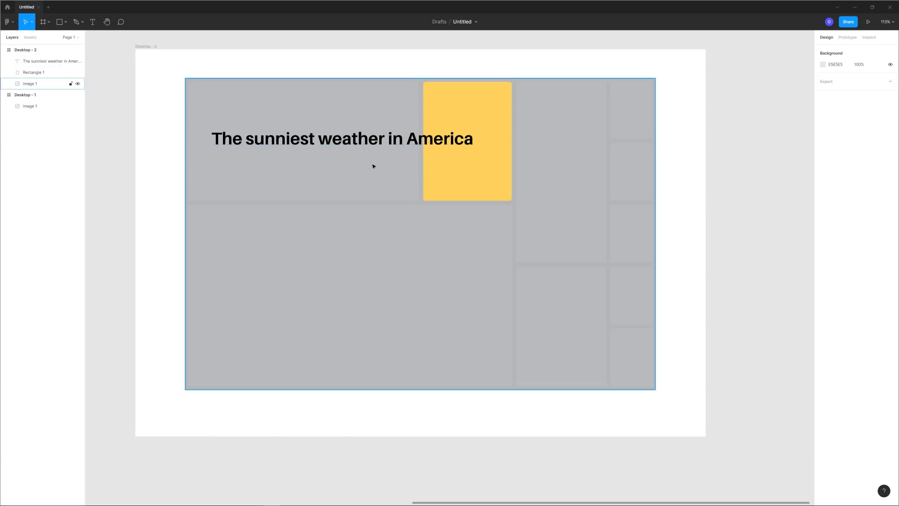
key("shift+r")
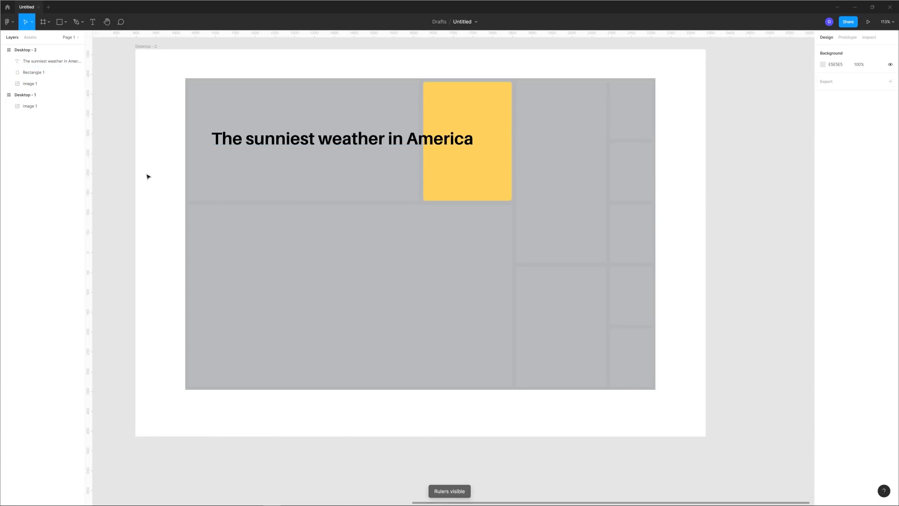
left_click_drag(90, 136, 211, 150)
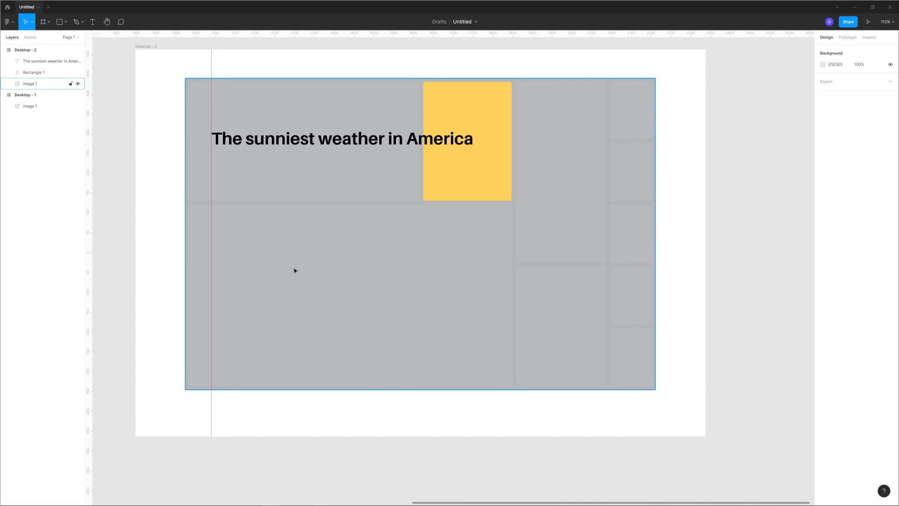
Step: Add a text box about 248 × 127 below the heading, starting at the guide, with the placeholder text "asdfsf"
left_click(92, 21)
left_click_drag(213, 231, 309, 281)
type("asdfsf")
key("Escape")
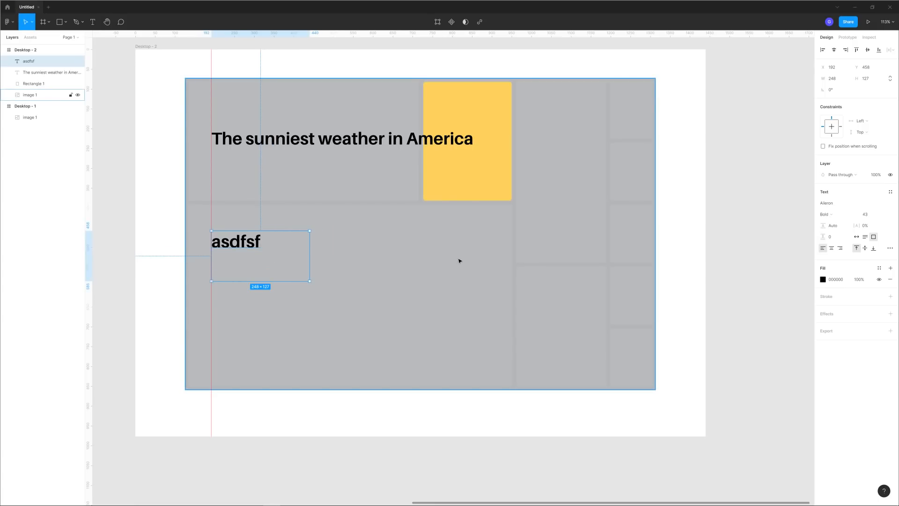
Step: Set the placeholder text to Regular weight and font size 20
left_click(842, 216)
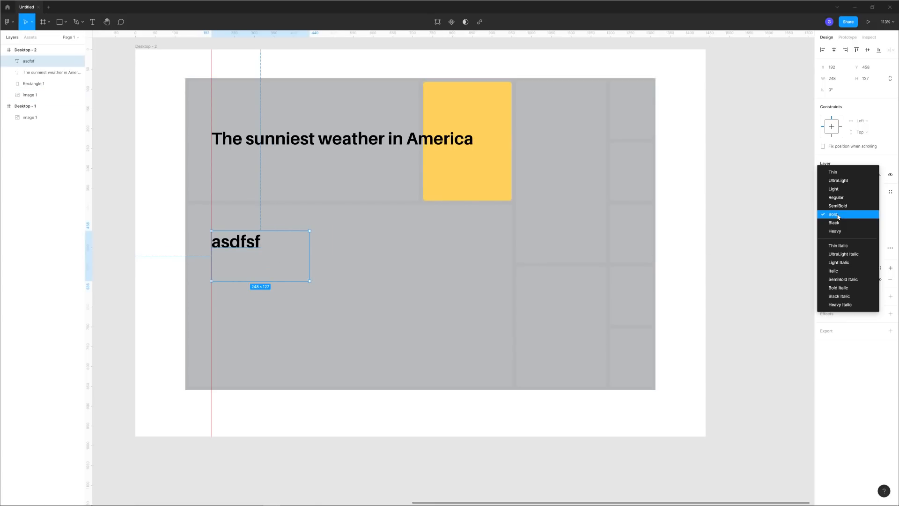
left_click(843, 201)
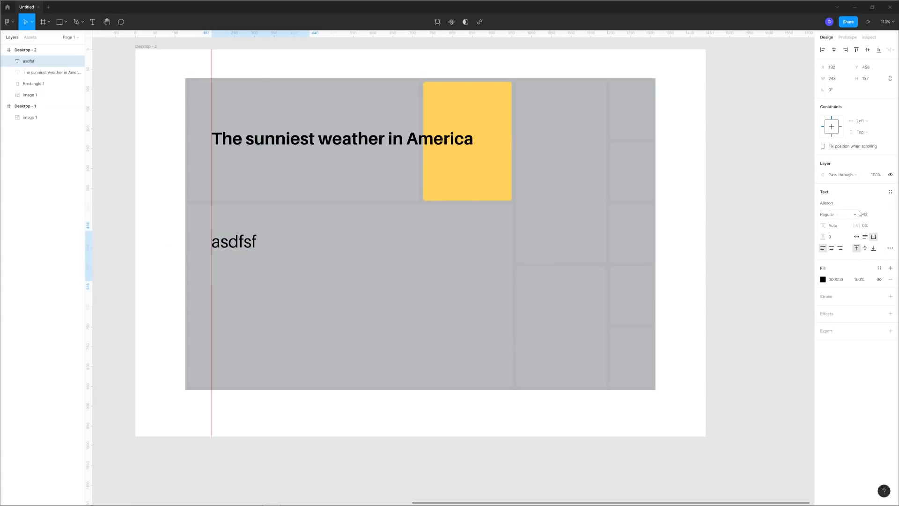
left_click(882, 215)
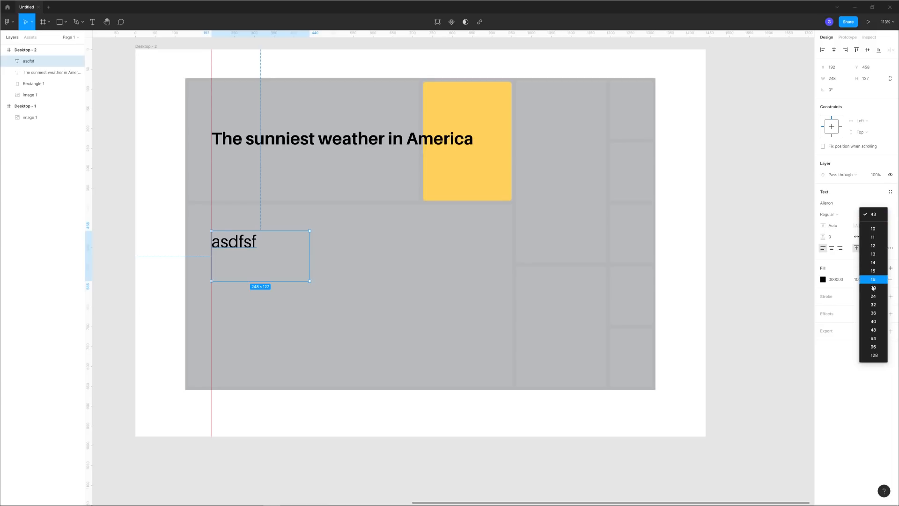
left_click(872, 206)
type("20")
key("Return")
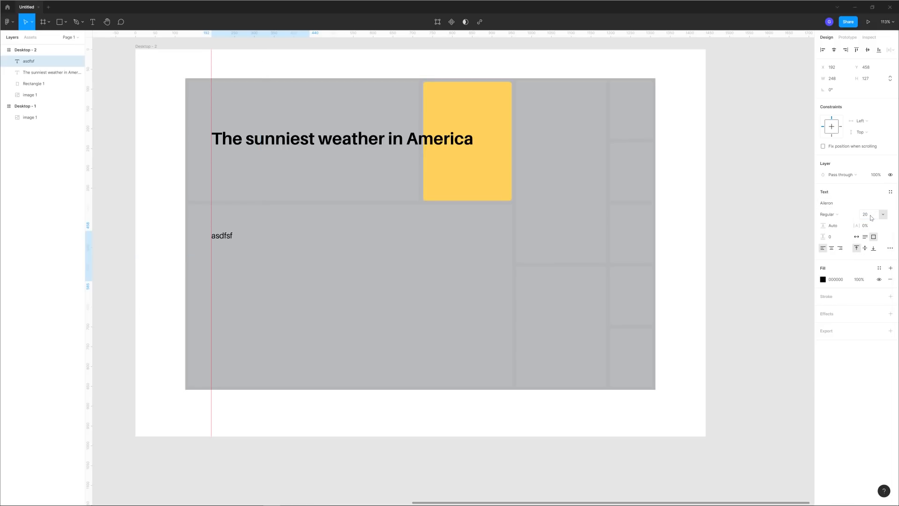
Step: Replace the placeholder text with 5 generated sentences using the Lorem Ipsum plugin
right_click(707, 253)
mouse_move(727, 307)
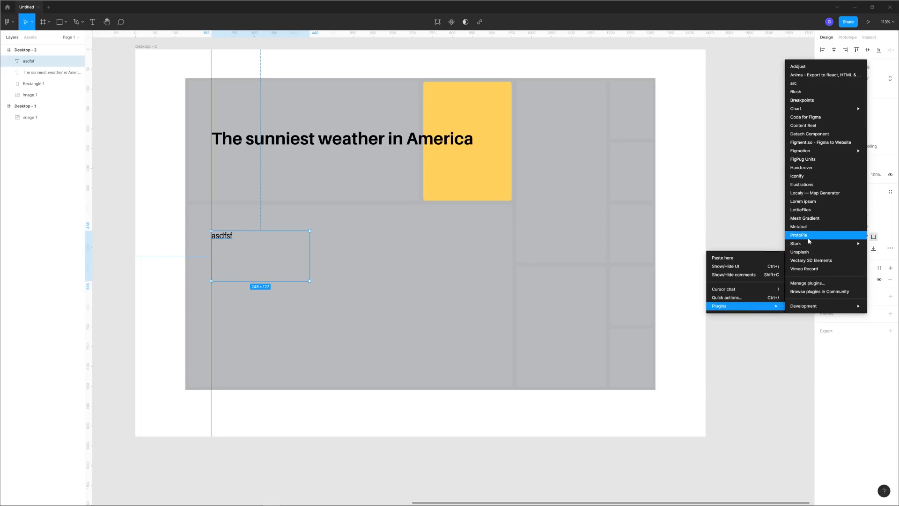
left_click(810, 205)
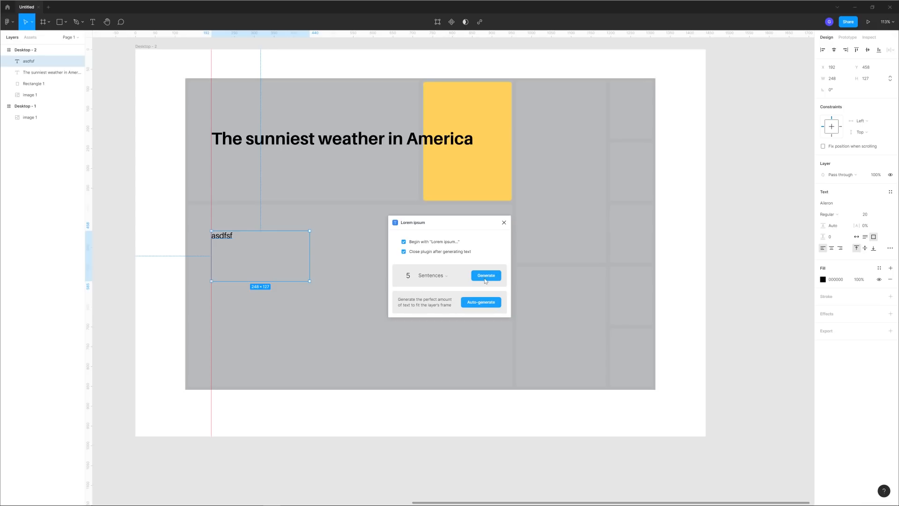
left_click(485, 280)
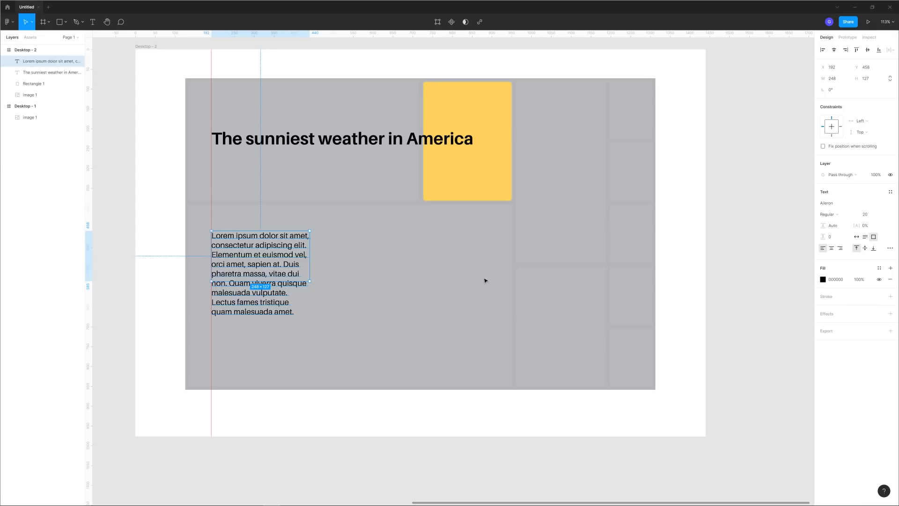
Step: Enlarge the paragraph's text box to 254 high and delete the sentences after "vitae dui non."
left_click_drag(292, 282, 229, 283)
double_click(293, 311)
key("BackSpace")
key("Escape")
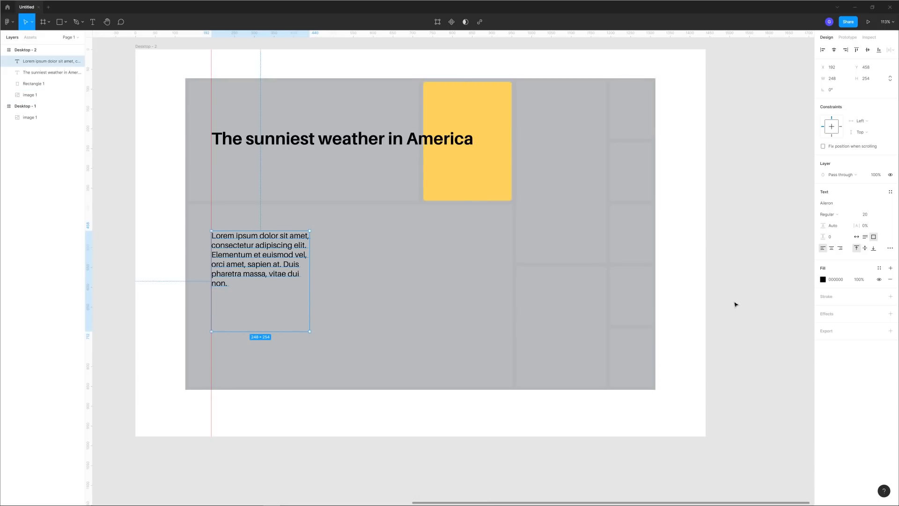
Step: Set the paragraph's font size to 18
left_click(870, 218)
type("18")
key("Return")
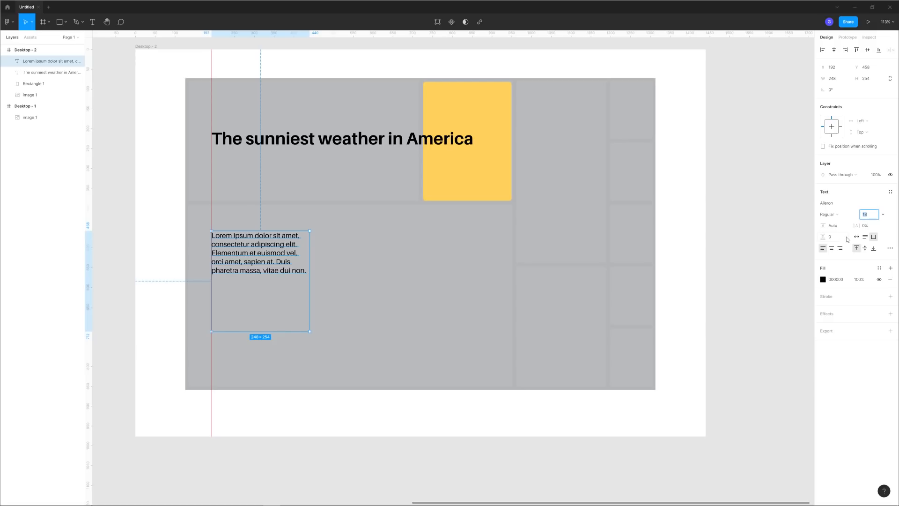
left_click(773, 241)
Step: Increase the lorem ipsum paragraph's line height to 138%
scroll(406, 252, "down", 3)
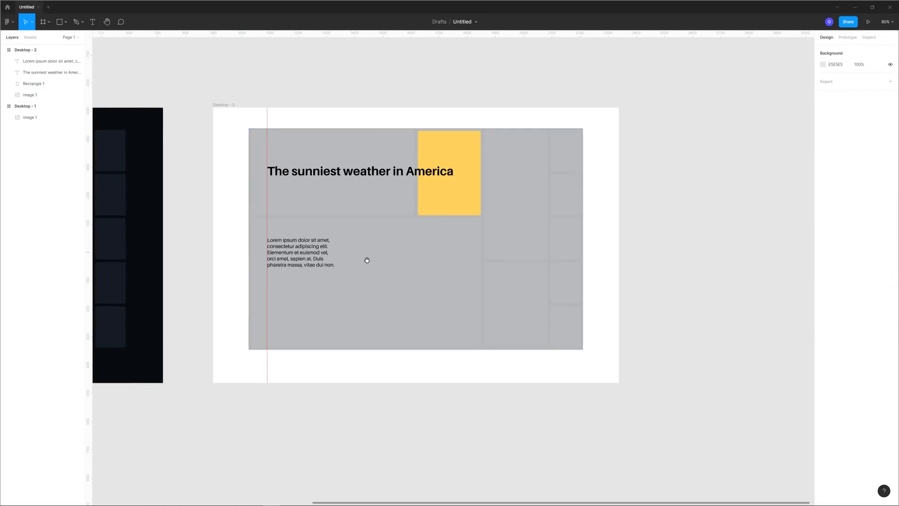
scroll(362, 256, "left", 2)
left_click(359, 254)
left_click_drag(822, 225, 836, 225)
left_click(734, 230)
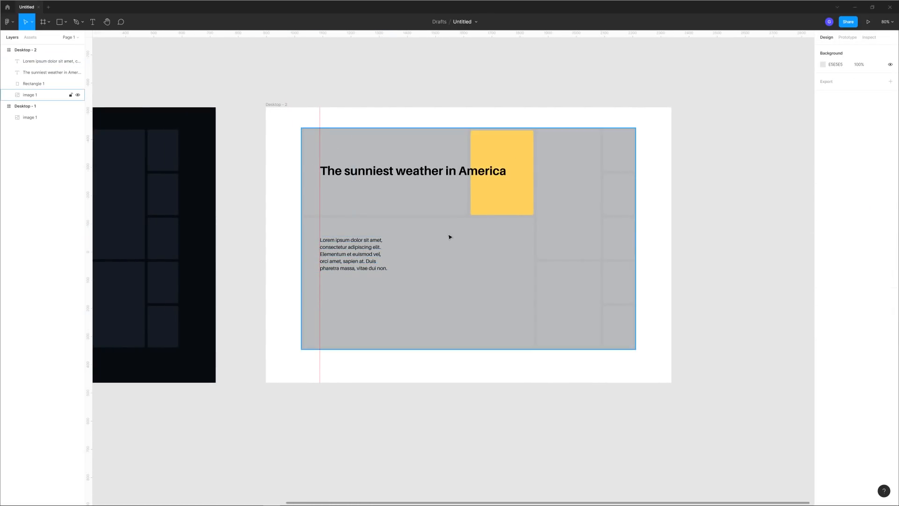
Step: Reduce the lorem ipsum paragraph's font size to 16
scroll(450, 237, "up", 2)
scroll(449, 236, "up", 2)
left_click(317, 266)
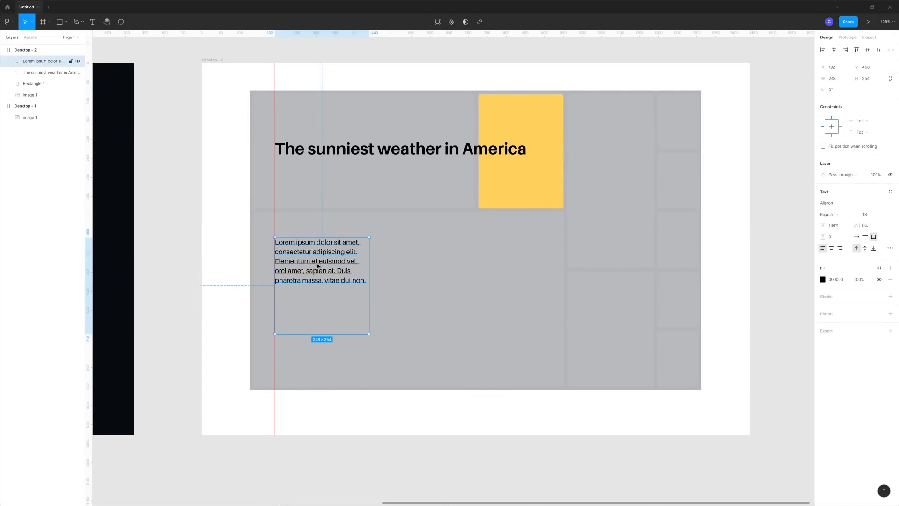
left_click(874, 214)
type("16")
key("Return")
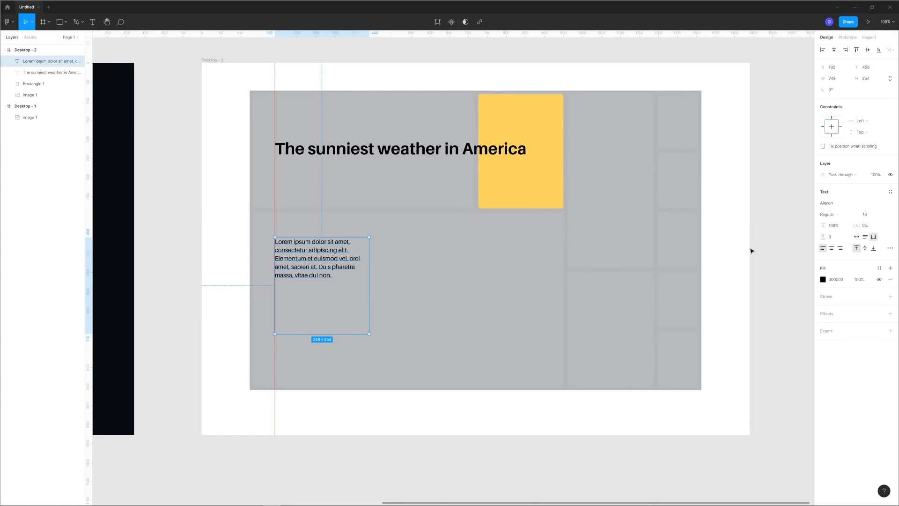
Step: Widen the paragraph's text box to 321 and shorten its height to fit the four lines
left_click_drag(370, 270, 396, 268)
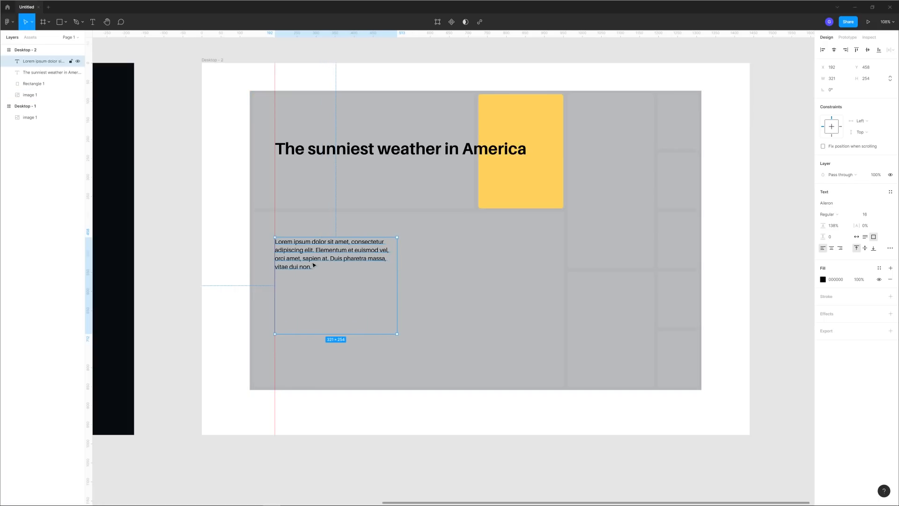
left_click_drag(336, 334, 341, 273)
left_click(188, 222)
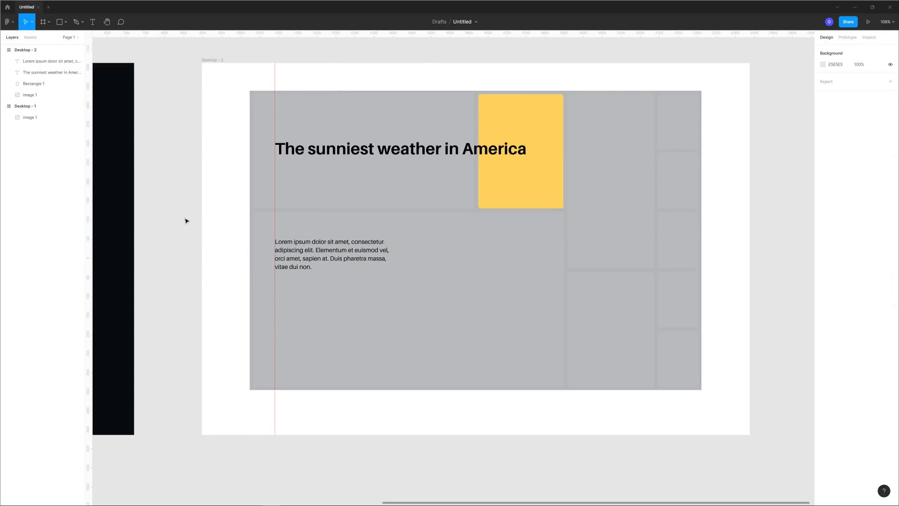
Step: Hide the layout image in Desktop - 2 and turn off the rulers to preview the design
left_click(447, 182)
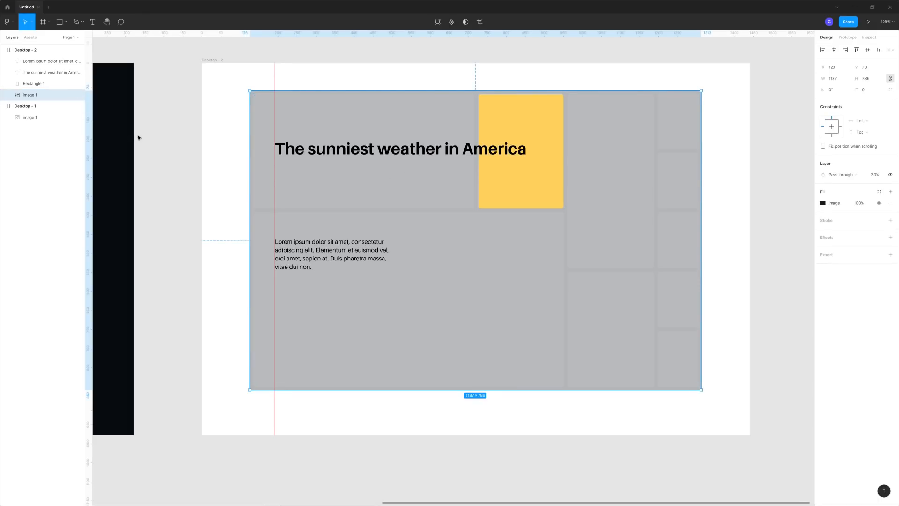
left_click(77, 96)
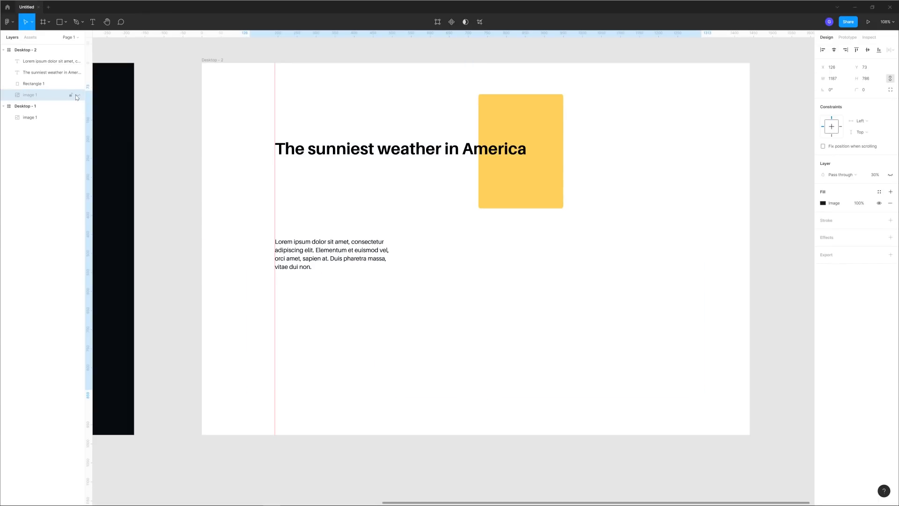
left_click(225, 150)
key("shift+r")
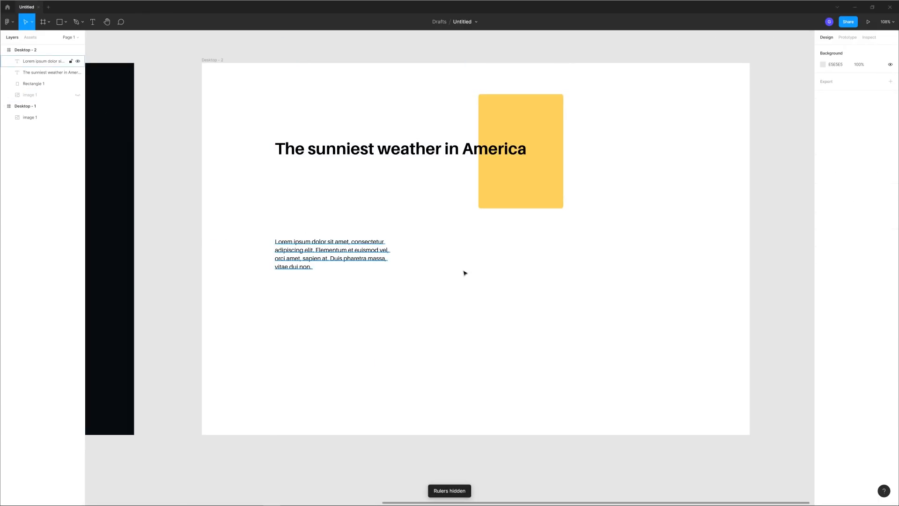
Step: Show the layout image again and duplicate the yellow rectangle into the adjacent layout column at X 964, Y 82
left_click_drag(502, 283, 435, 303)
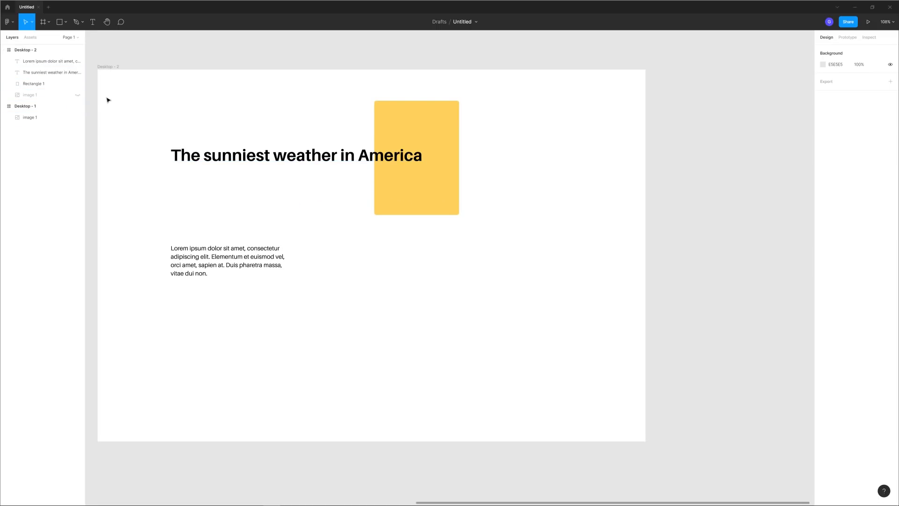
left_click(78, 95)
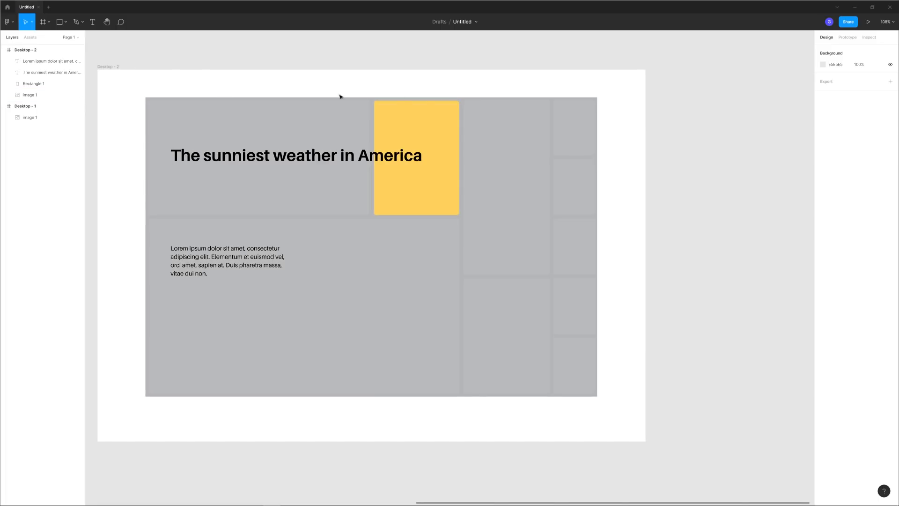
left_click(399, 131)
key("Return")
key("Escape")
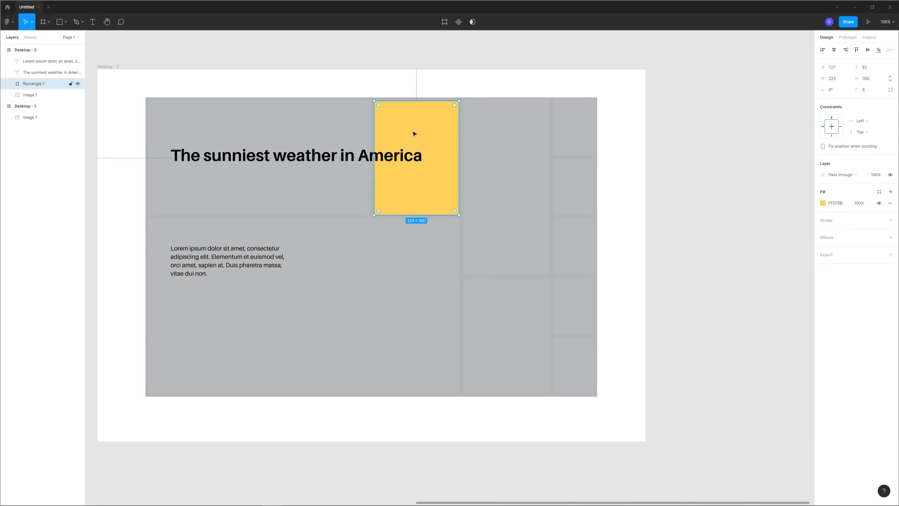
left_click_drag(405, 128, 497, 132)
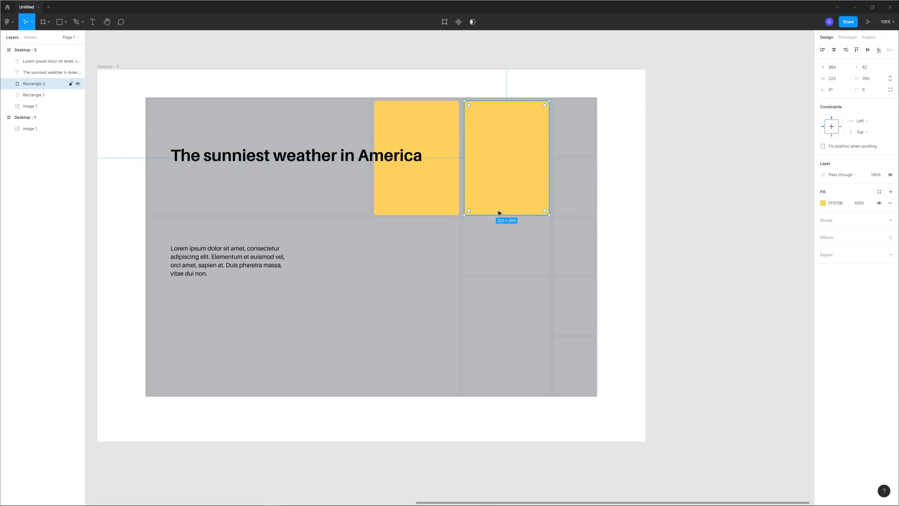
Step: Extend the duplicated rectangle's height to 451 to fill the tall layout block
left_click_drag(499, 214, 490, 273)
left_click(664, 219)
left_click(505, 164)
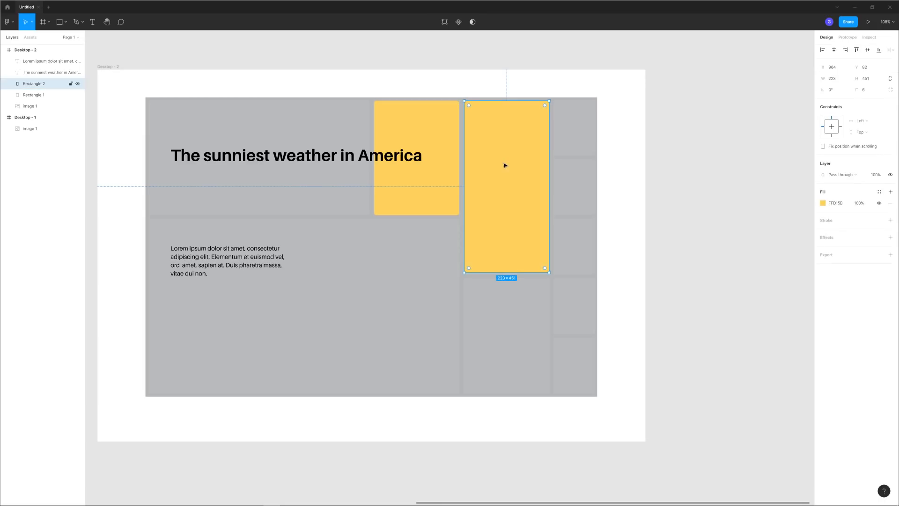
Step: Open the Unsplash plugin, move its window clear of the design and search for "sunny weather"
right_click(658, 181)
mouse_move(674, 233)
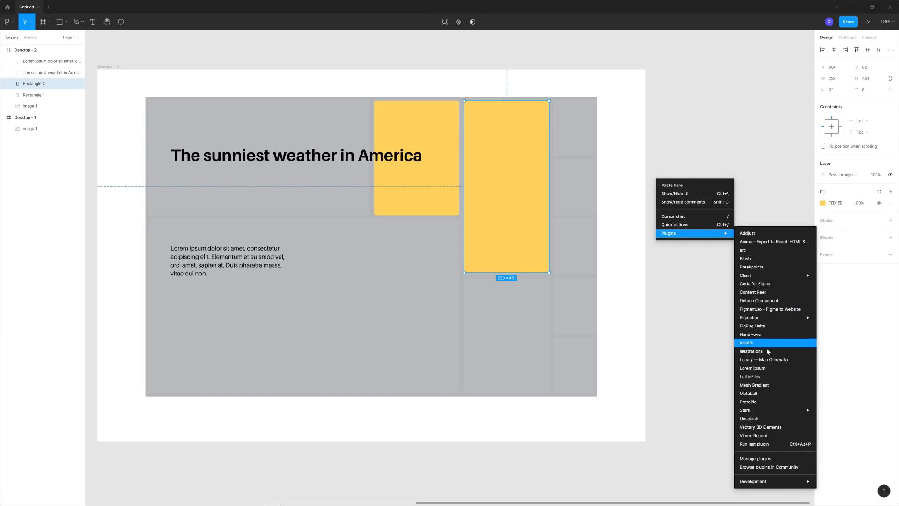
left_click(763, 419)
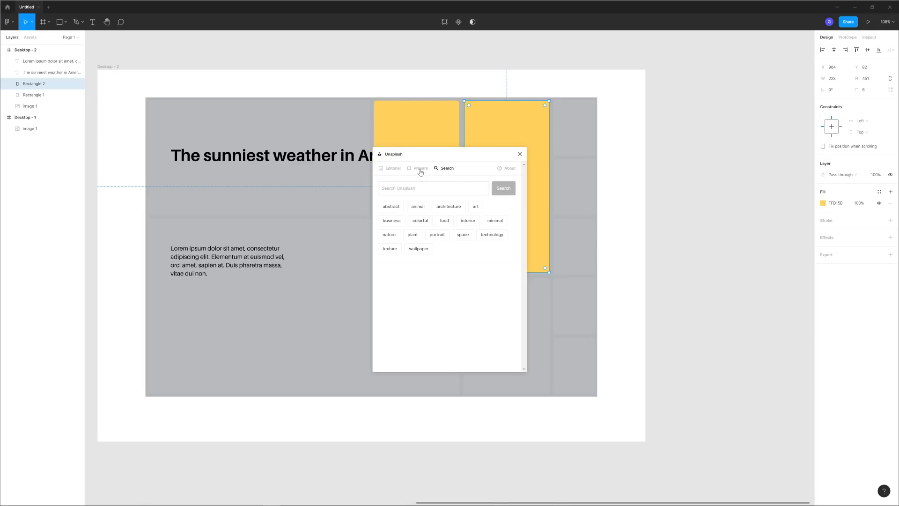
left_click_drag(440, 156, 697, 200)
left_click(669, 230)
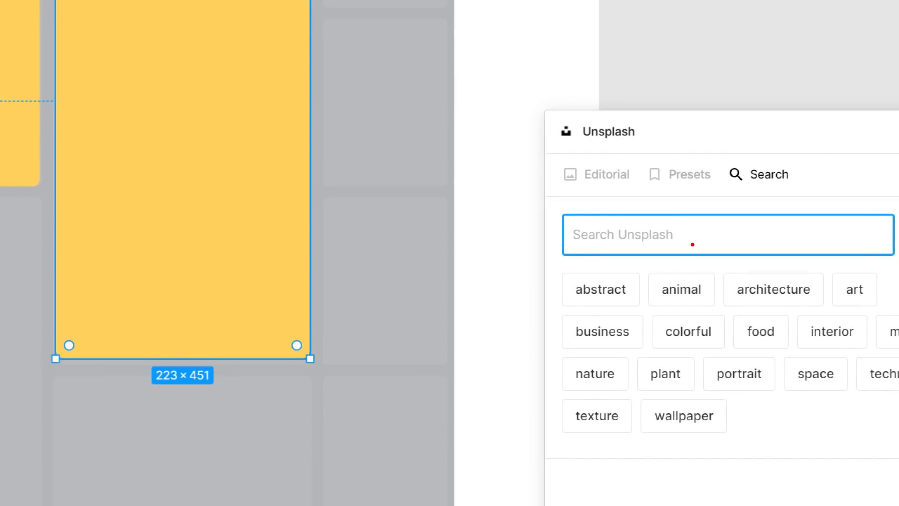
type("su")
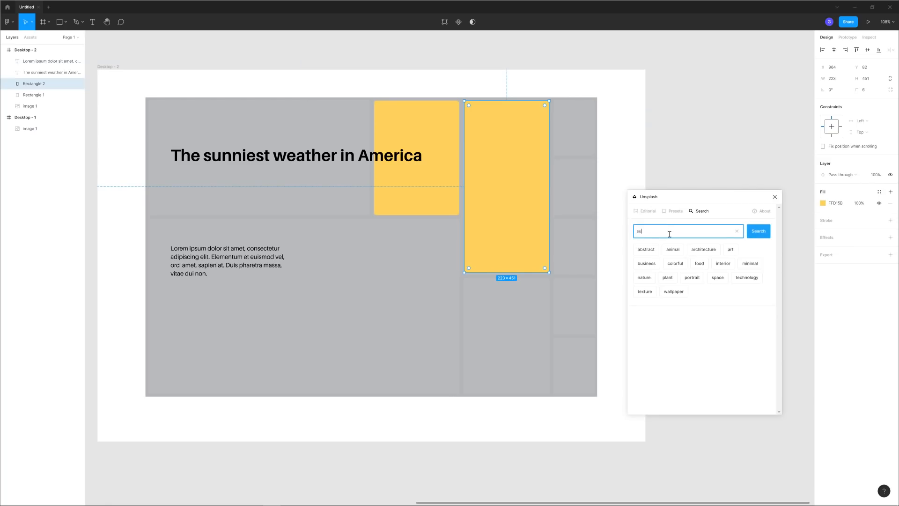
type("nny weather")
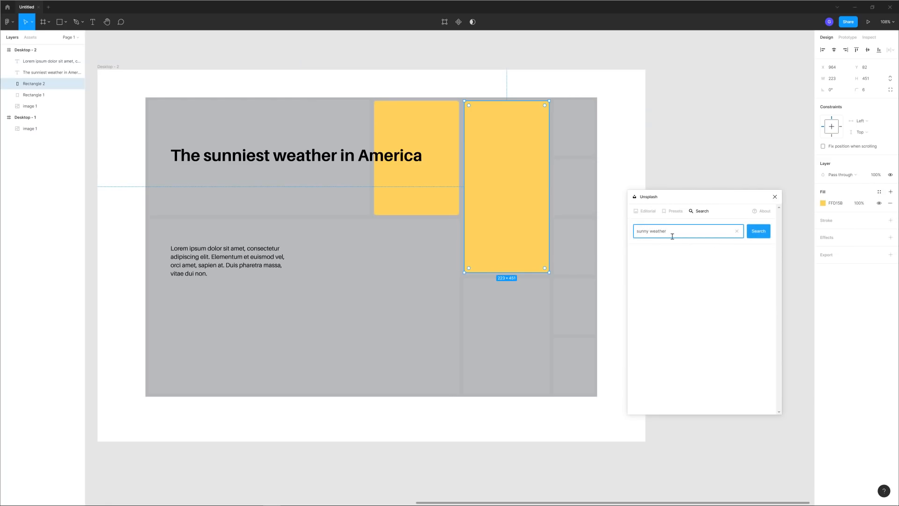
key("Return")
Step: Fill the tall yellow rectangle with the portrait photo of a tree in a sunlit park from the Unsplash results
scroll(728, 320, "down", 1)
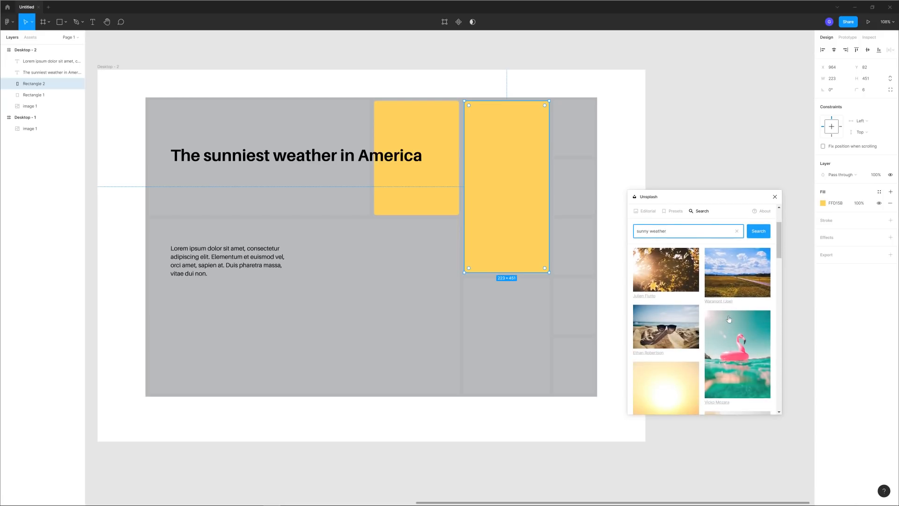
scroll(728, 319, "down", 3)
scroll(733, 321, "down", 6)
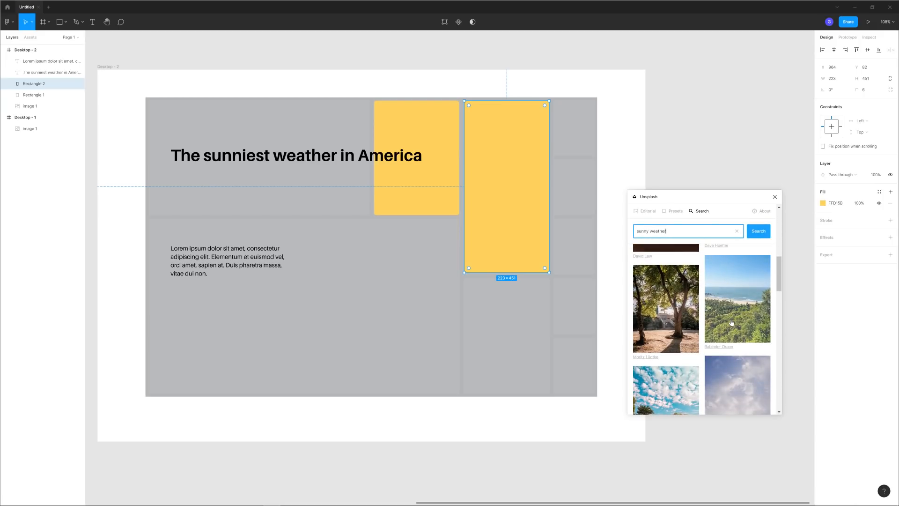
scroll(734, 319, "down", 2)
left_click(666, 277)
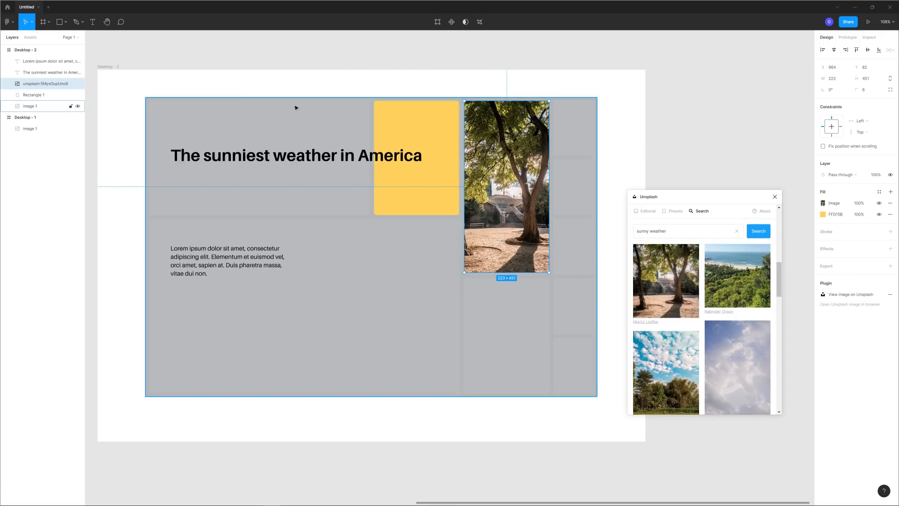
Step: Hide the layout image in Desktop - 2 and close the Unsplash plugin to preview the photo in the design
left_click(70, 107)
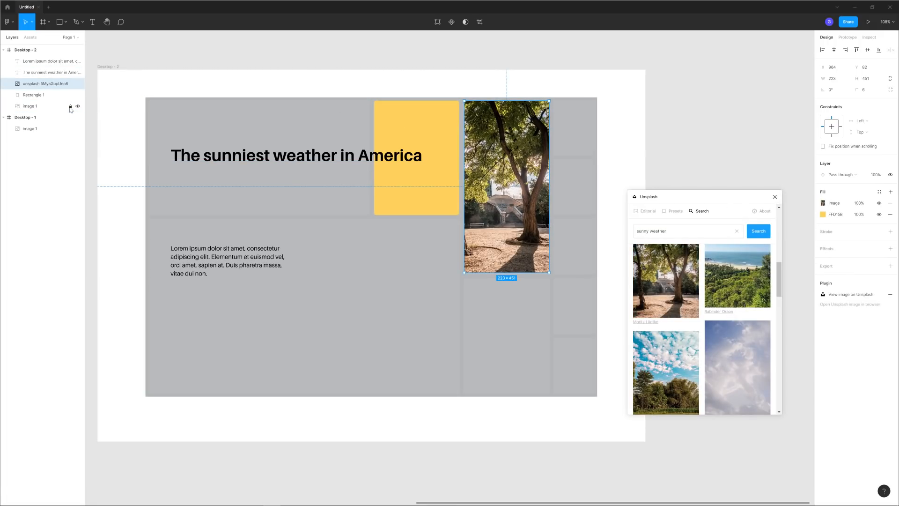
left_click(78, 107)
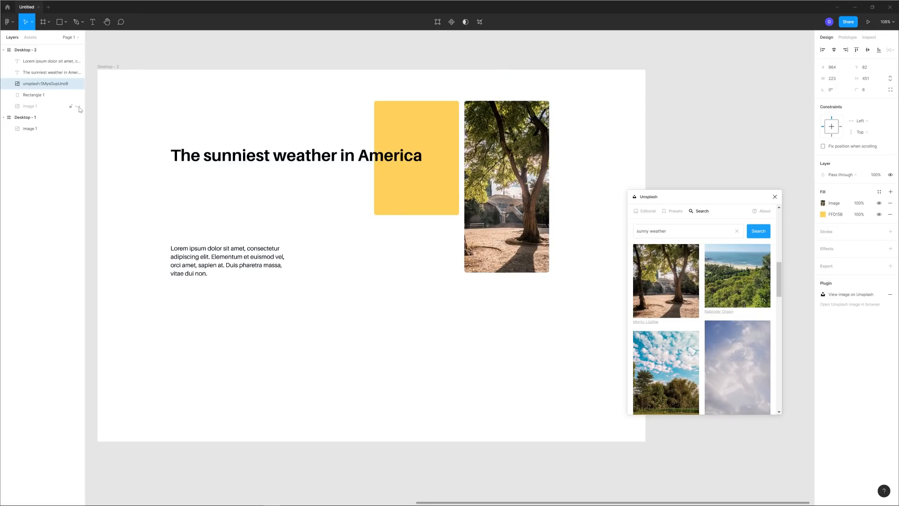
left_click(774, 196)
left_click(616, 191)
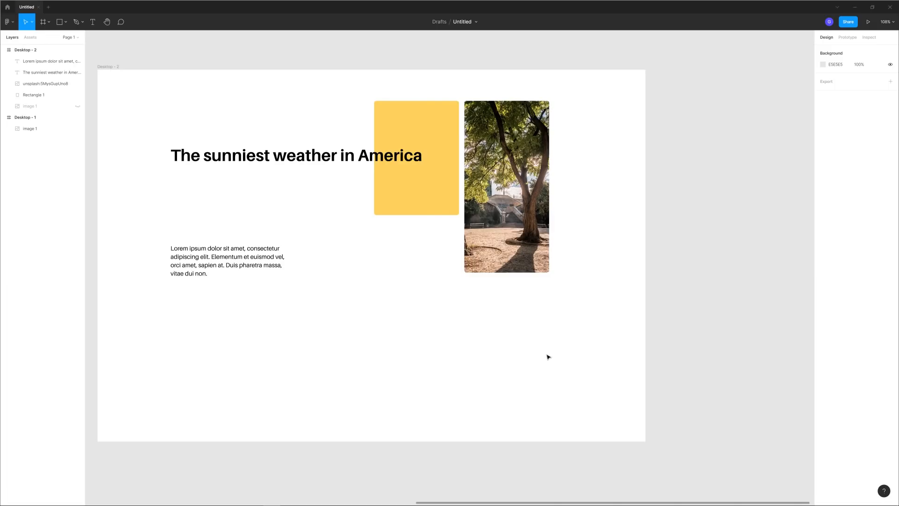
left_click_drag(434, 312, 483, 317)
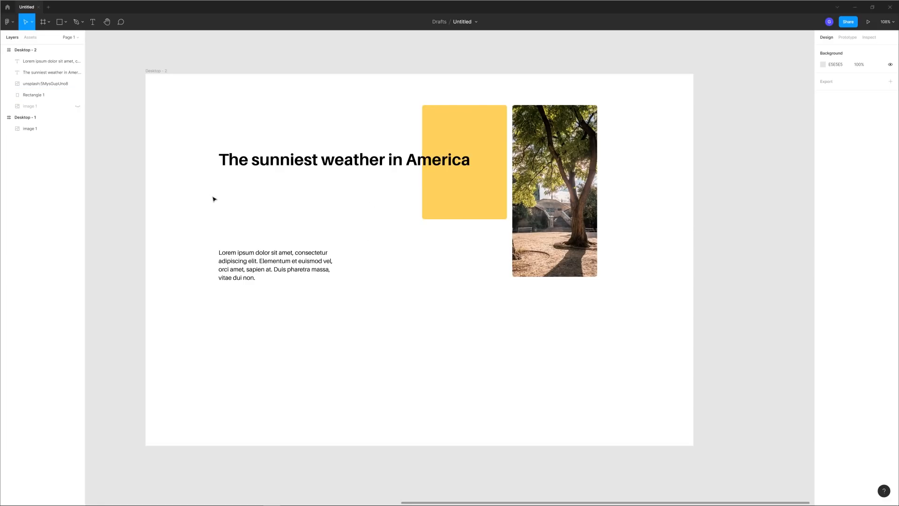
Step: Show the layout image again and widen the tree photo to 341 so it also covers the narrow outer column
left_click(78, 106)
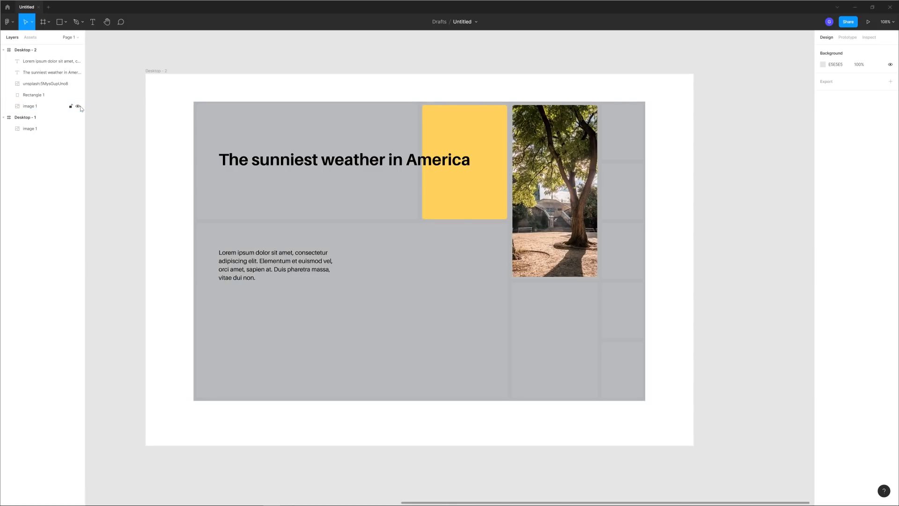
left_click_drag(708, 216, 718, 257)
left_click(593, 197)
left_click_drag(598, 197, 642, 197)
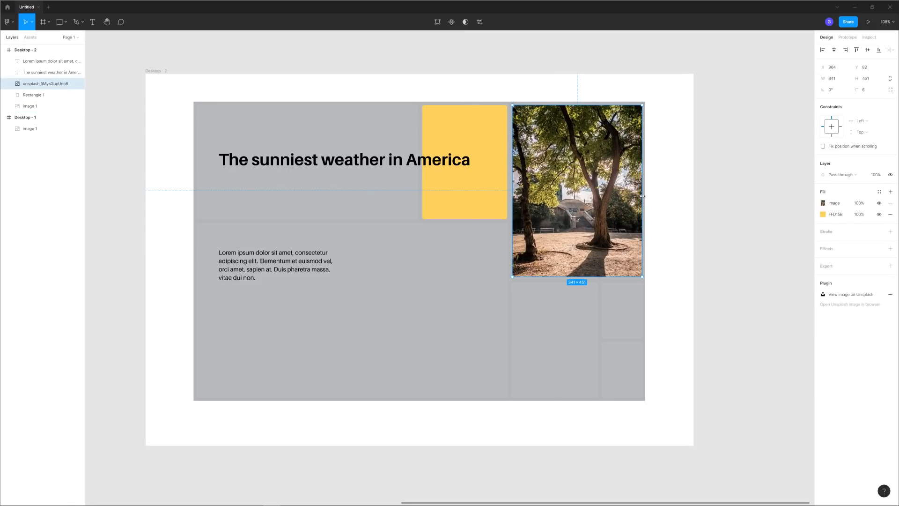
Step: Hide the layout image again to check the widened photo without the grey blocks
left_click(71, 106)
left_click(78, 106)
left_click(282, 87)
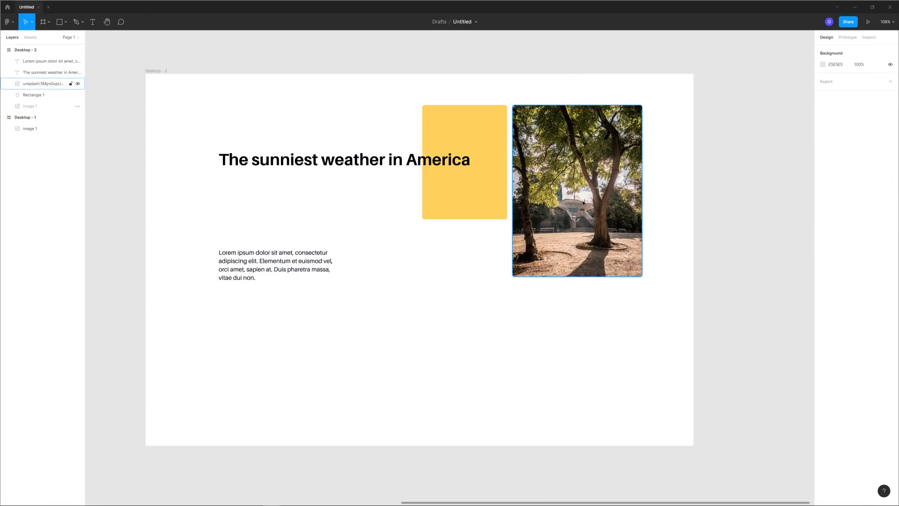
left_click(259, 270)
left_click(251, 323)
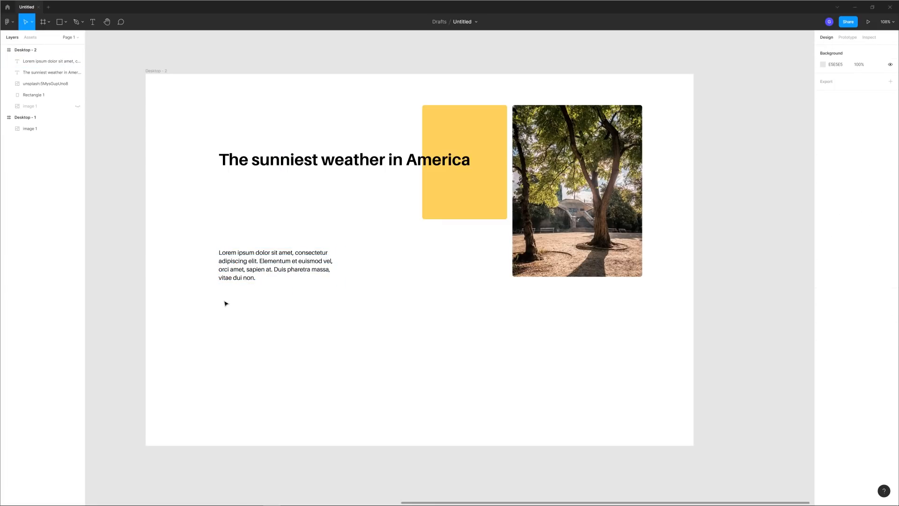
Step: Duplicate the paragraph directly beneath itself at X 192, Y 557 and replace the copy's text with "View our packages"
scroll(201, 323, "up", 5)
scroll(245, 283, "down", 1)
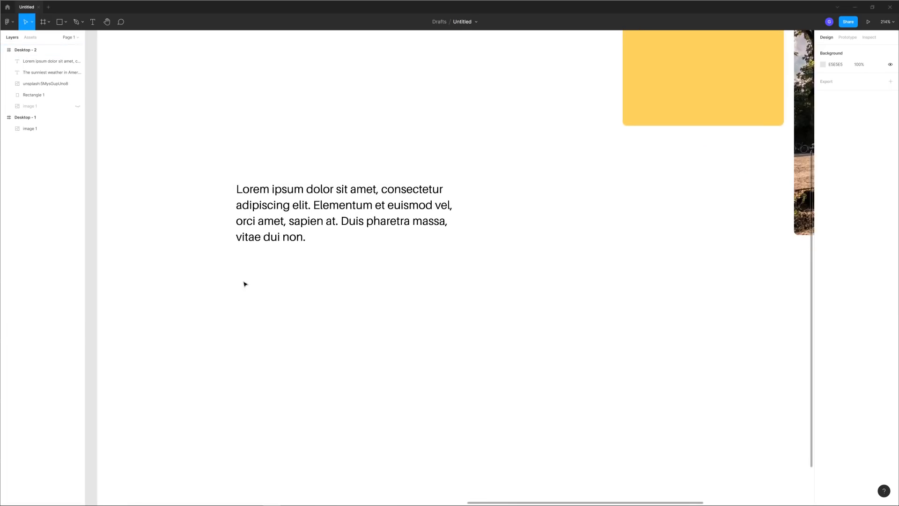
scroll(259, 291, "up", 3)
scroll(281, 285, "left", 2)
left_click_drag(330, 275, 374, 317)
double_click(374, 318)
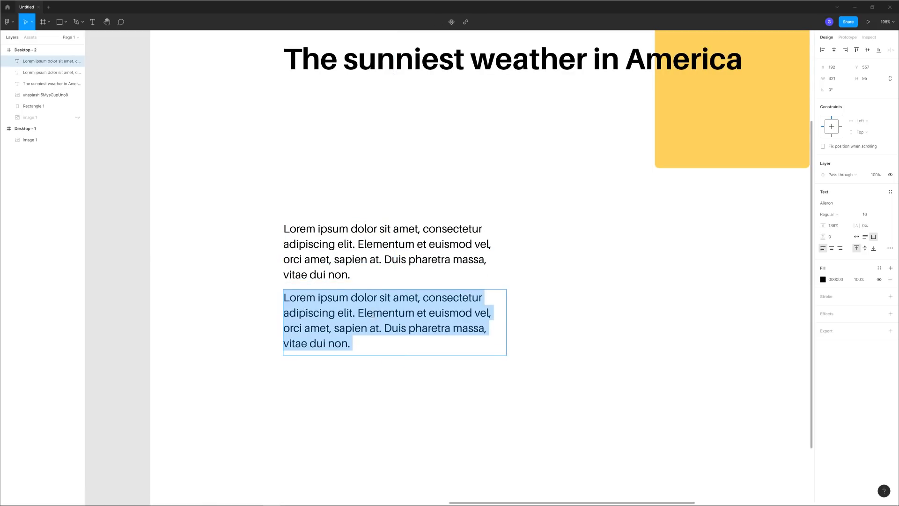
type("Vi")
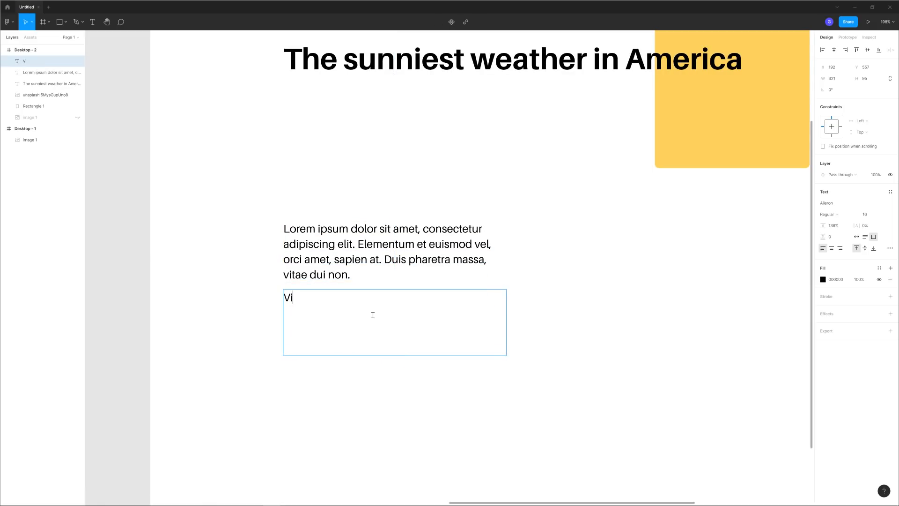
type("ew our packages")
key("Escape")
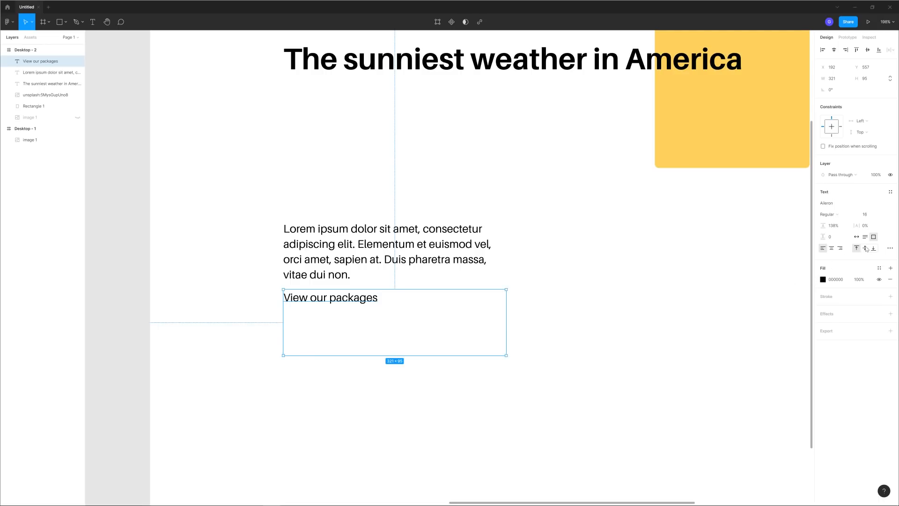
Step: Set the "View our packages" text to auto width and Bold, and move it down to Y 571
left_click(856, 237)
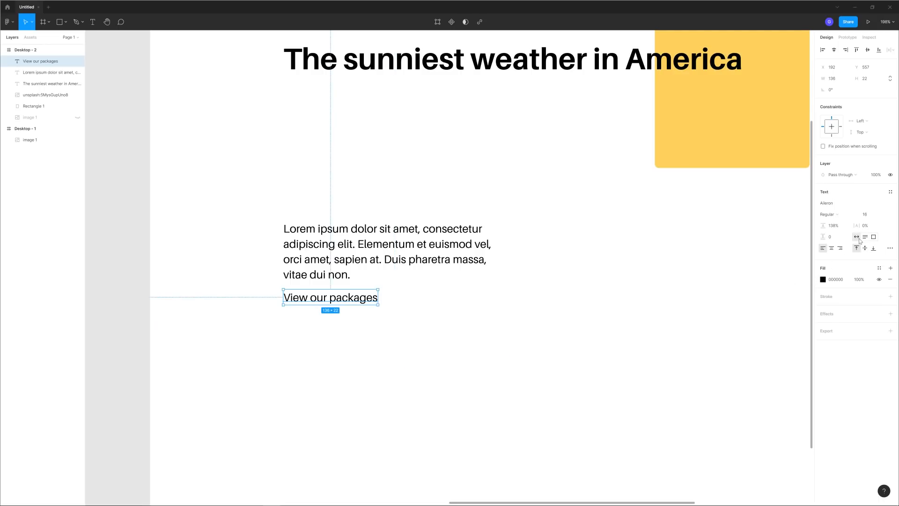
left_click(852, 215)
left_click(835, 234)
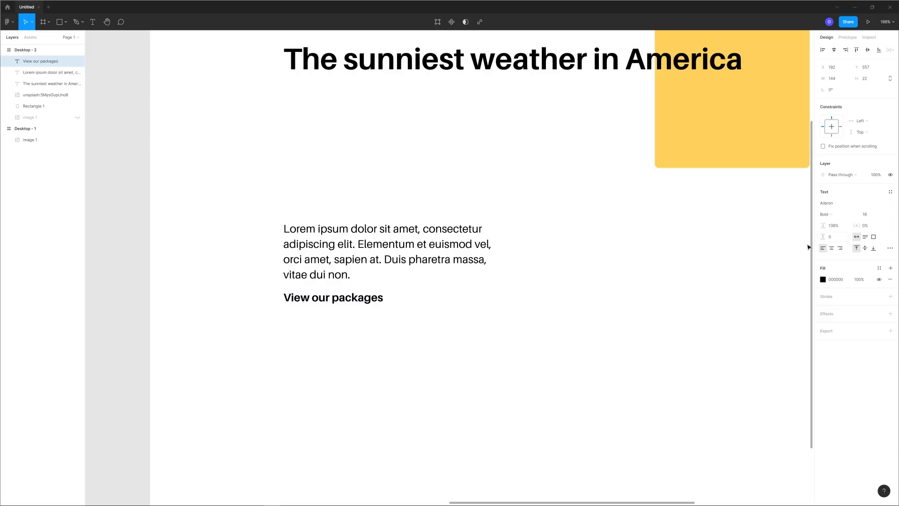
left_click_drag(339, 299, 340, 308)
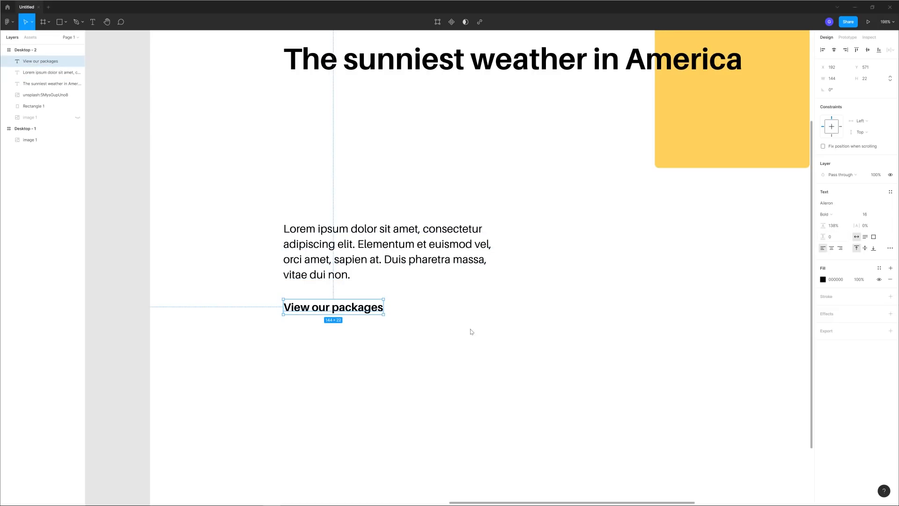
left_click(471, 332)
Step: Draw a horizontal arrow about 17 long just after "View our packages" and set its stroke weight to 1
scroll(363, 333, "up", 5)
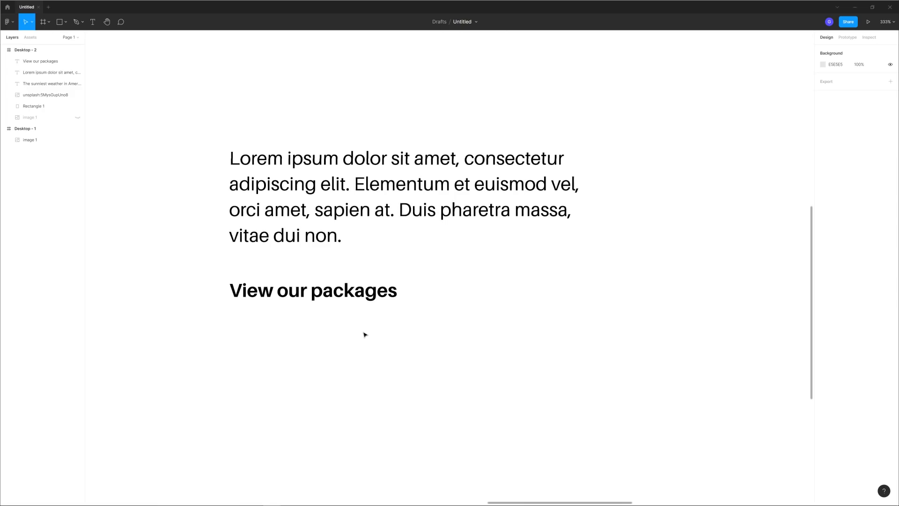
key("shift+l")
left_click_drag(405, 290, 426, 290)
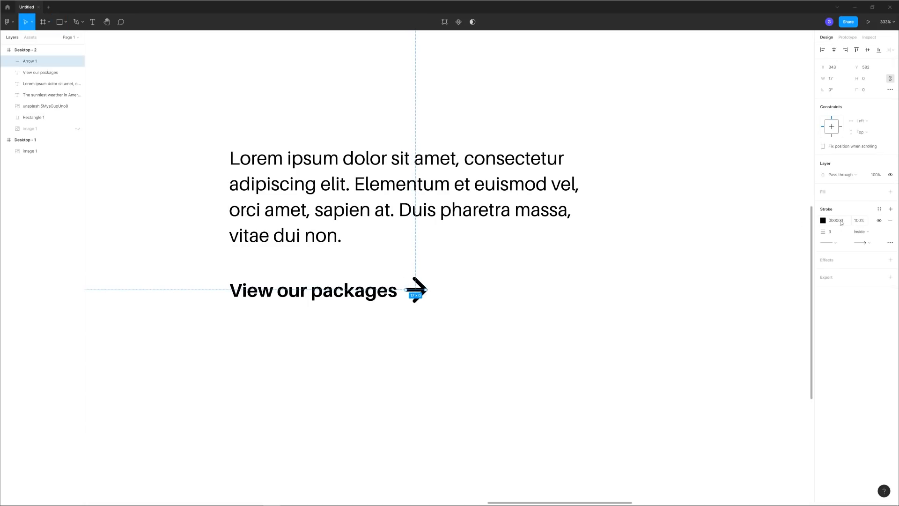
left_click(838, 236)
key("Down")
key("Down")
left_click(511, 328)
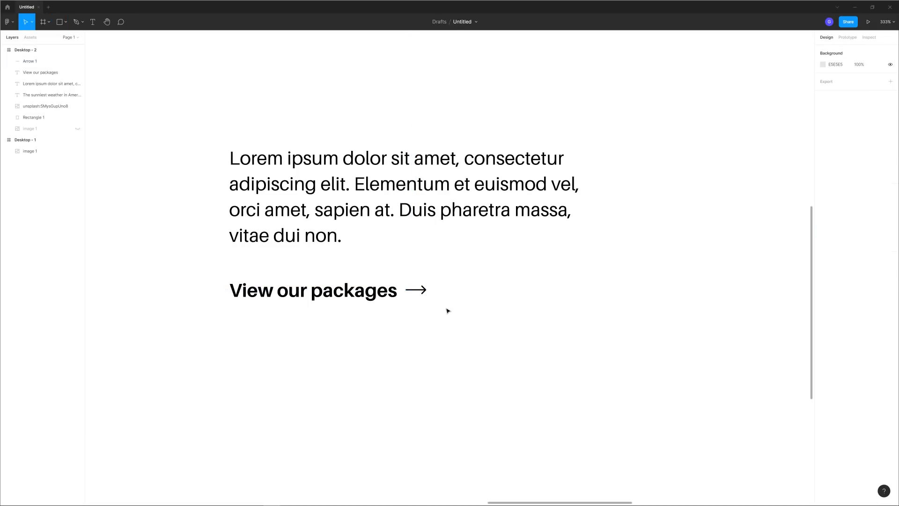
Step: Nudge the arrow beside "View our packages" to X 344, Y 583
left_click(422, 290)
left_click(357, 295, "shift")
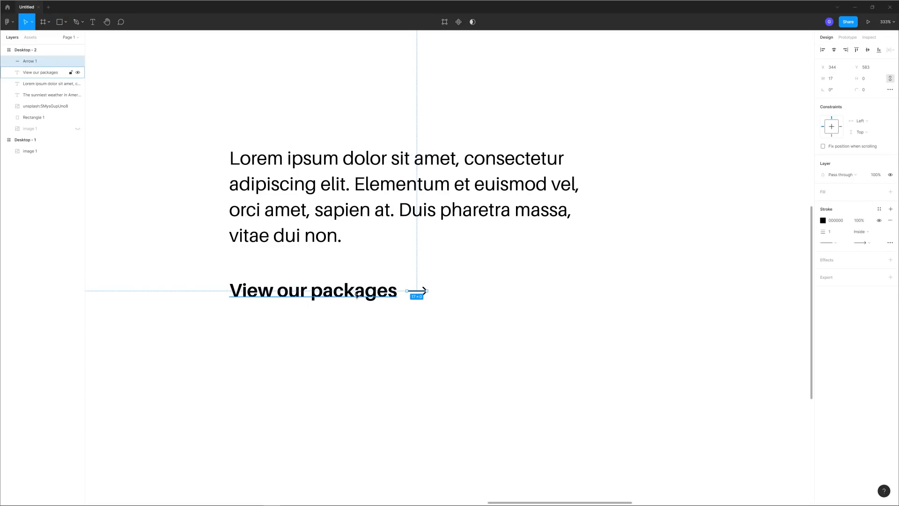
left_click(468, 344)
scroll(468, 344, "down", 3)
left_click_drag(513, 364, 394, 287)
scroll(410, 283, "down", 1)
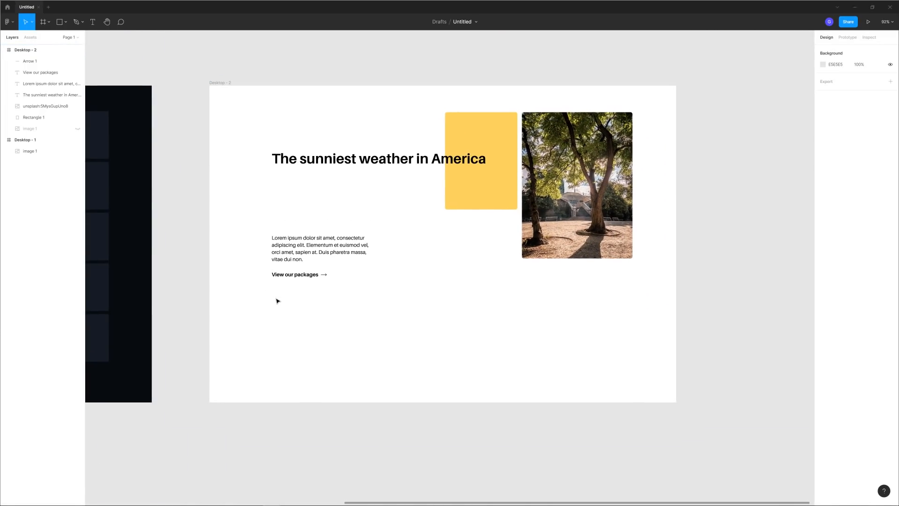
Step: Group the "View our packages" text with its arrow
scroll(281, 289, "up", 3)
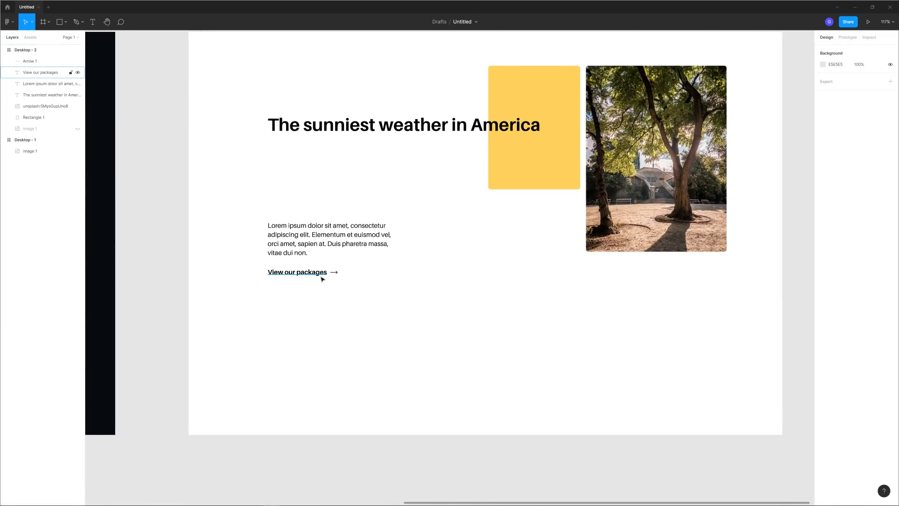
left_click(321, 273)
left_click(334, 273, "shift")
key("ctrl+g")
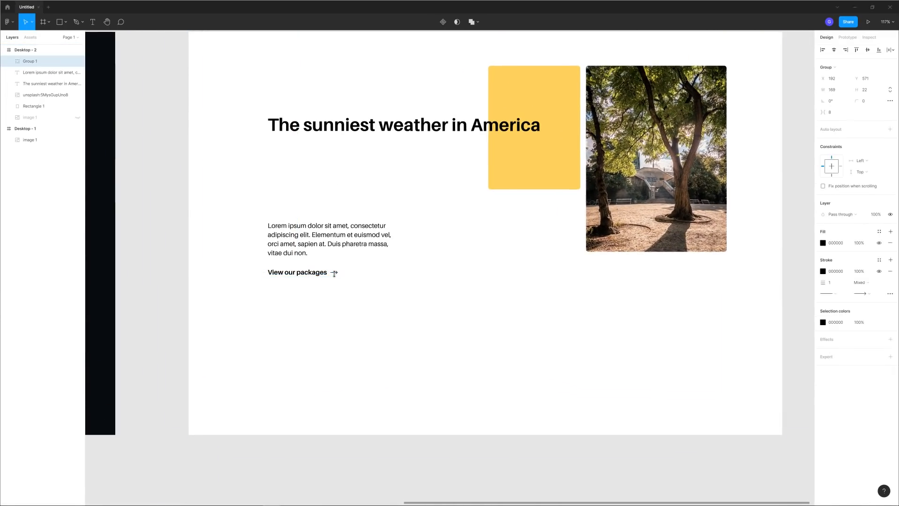
Step: Duplicate the paragraph and its "View our packages" group as a second text column at X 559
left_click(326, 236, "shift")
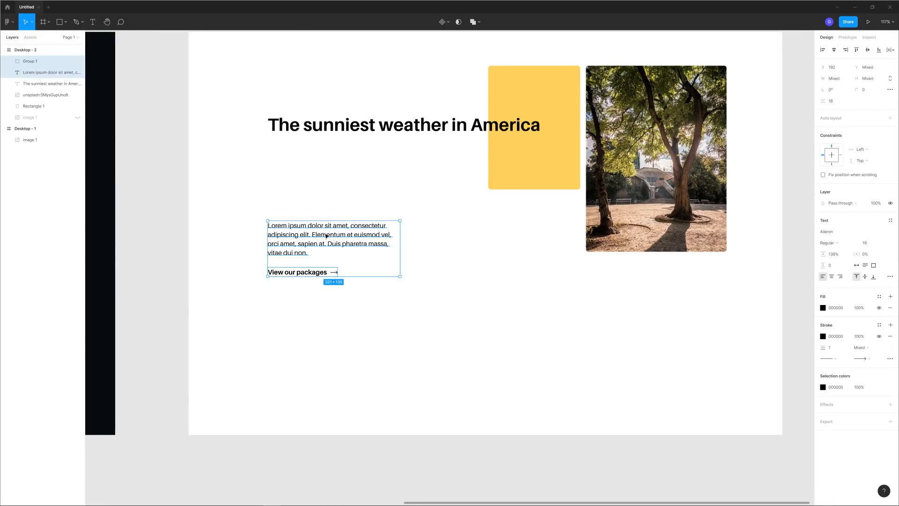
key("ctrl+d")
left_click_drag(289, 242, 432, 237)
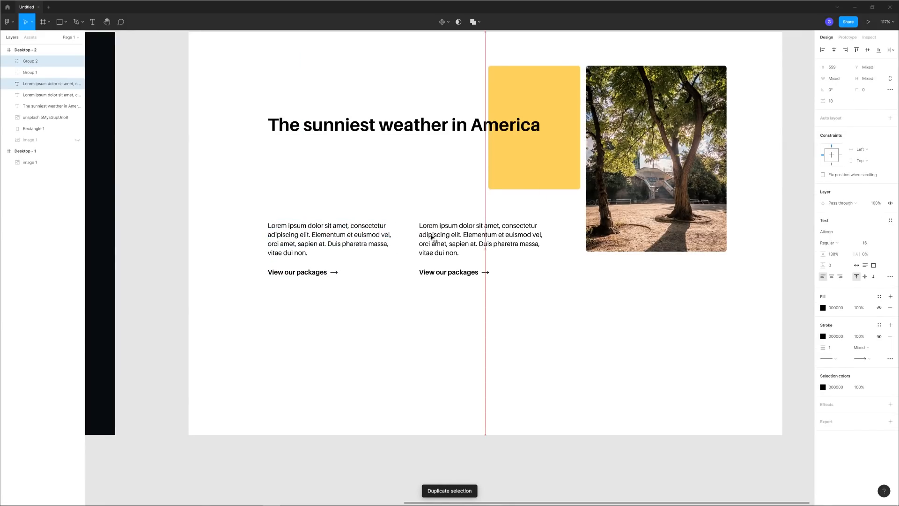
left_click(461, 347)
left_click_drag(446, 316, 357, 315)
scroll(411, 322, "down", 3)
scroll(341, 317, "up", 1)
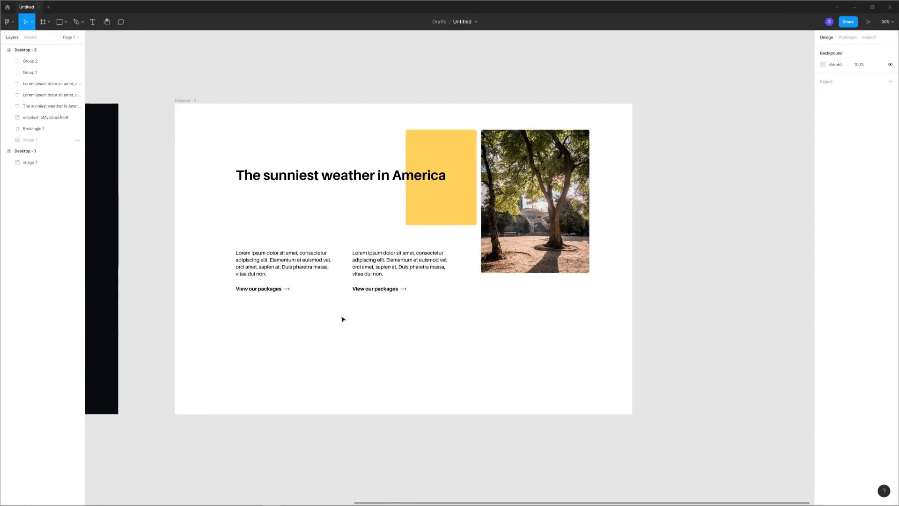
Step: Show the layout image again in Desktop - 2 and check the two text columns against the lower blocks
left_click(78, 141)
scroll(319, 303, "up", 5)
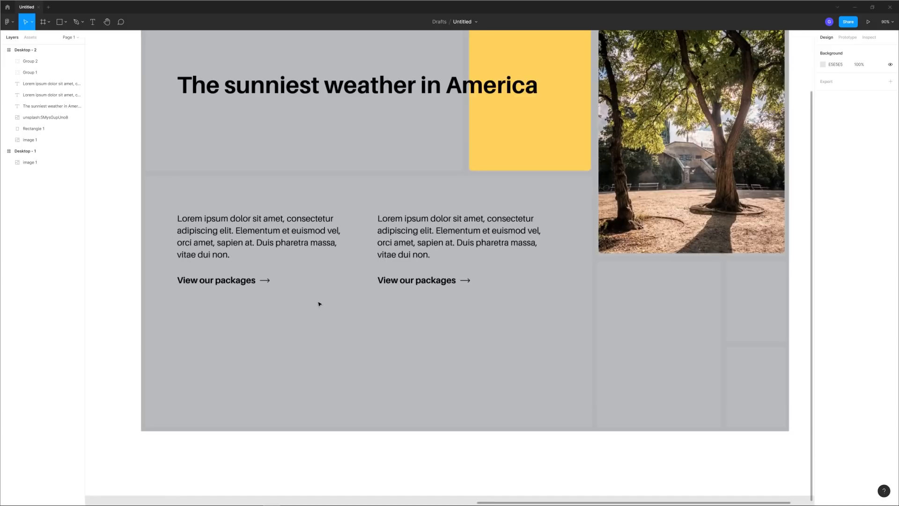
scroll(318, 303, "down", 1)
left_click_drag(376, 324, 388, 269)
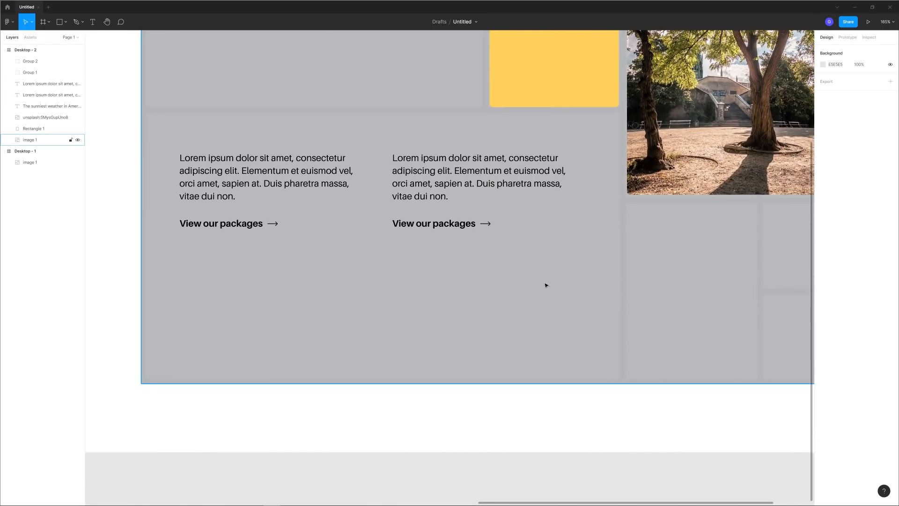
Step: Move both text columns with their "View our packages" links down together so the paragraphs sit at Y 533
scroll(616, 279, "down", 5)
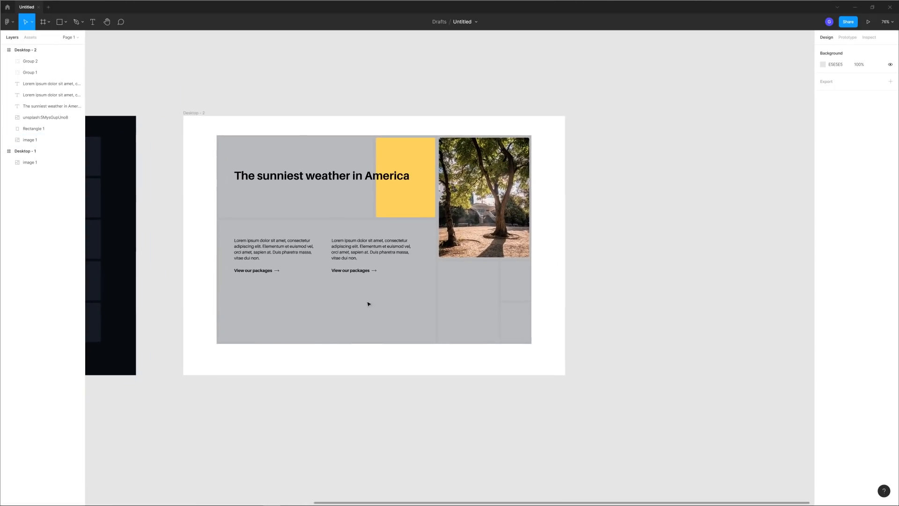
scroll(299, 304, "up", 5)
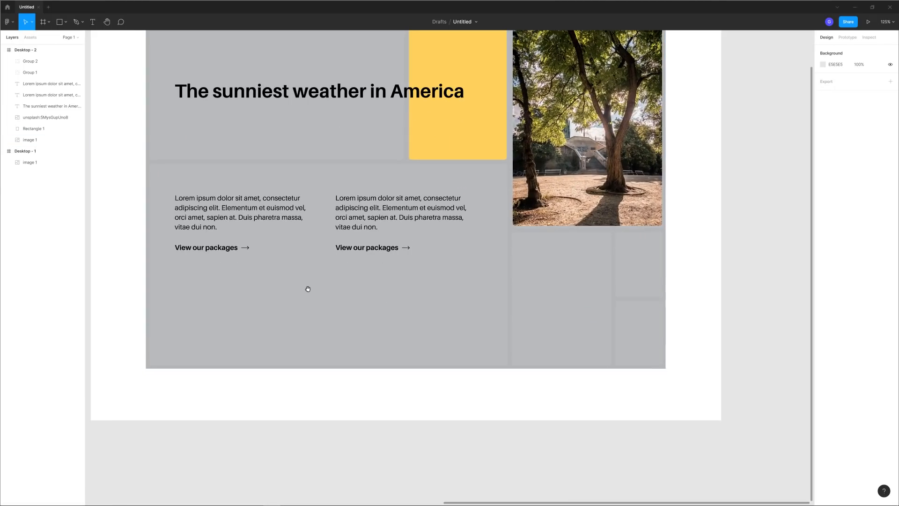
left_click_drag(307, 287, 339, 282)
left_click(269, 215)
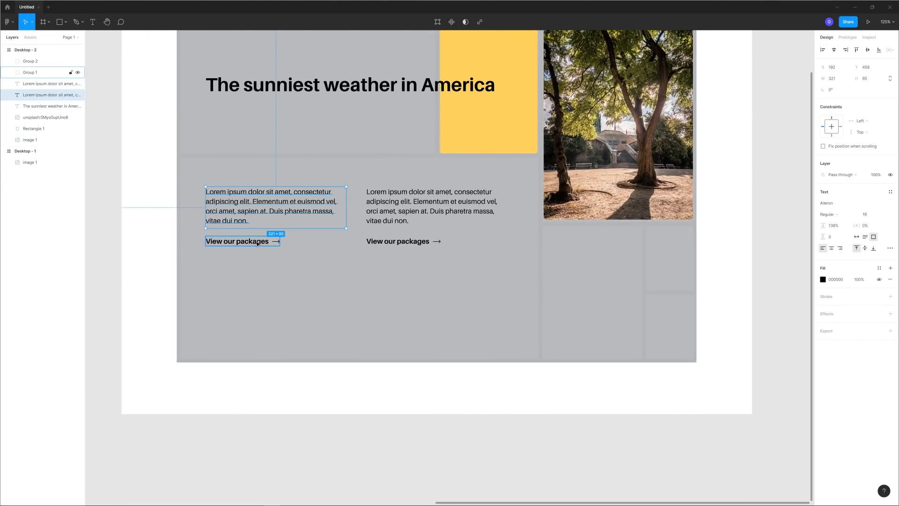
left_click(273, 241, "shift")
left_click(411, 240, "shift")
left_click(451, 204, "shift")
left_click_drag(450, 204, 454, 238)
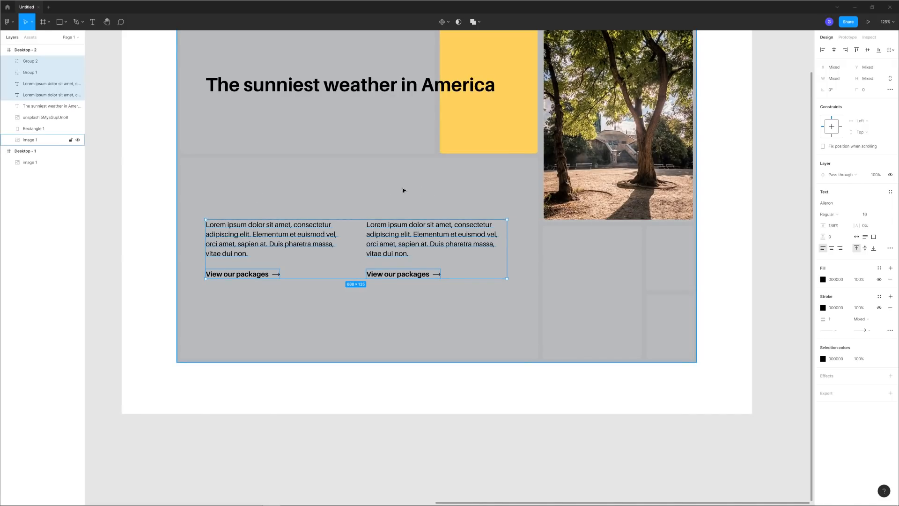
left_click(406, 407)
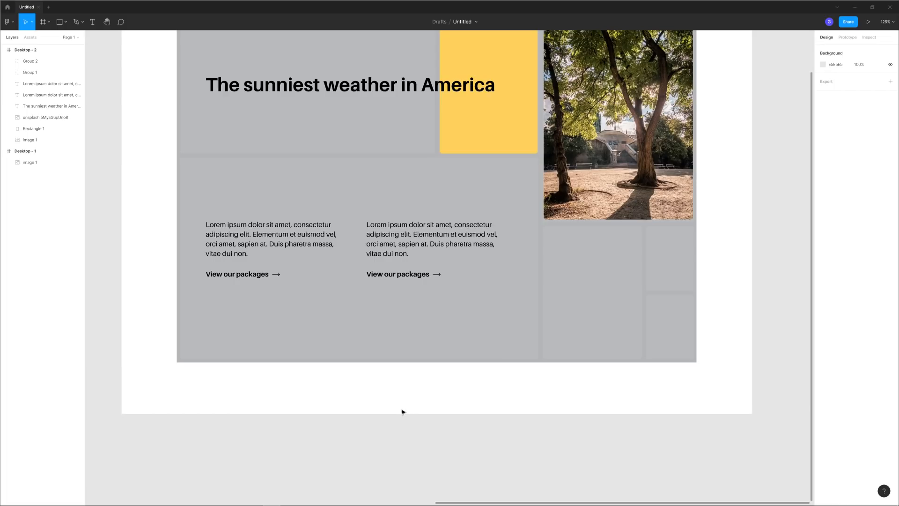
Step: Hide the layout image in Desktop - 2 and review the hero composition without the blocks
left_click(78, 140)
scroll(163, 195, "down", 5)
scroll(303, 235, "left", 2)
scroll(304, 236, "left", 3)
scroll(388, 235, "up", 4)
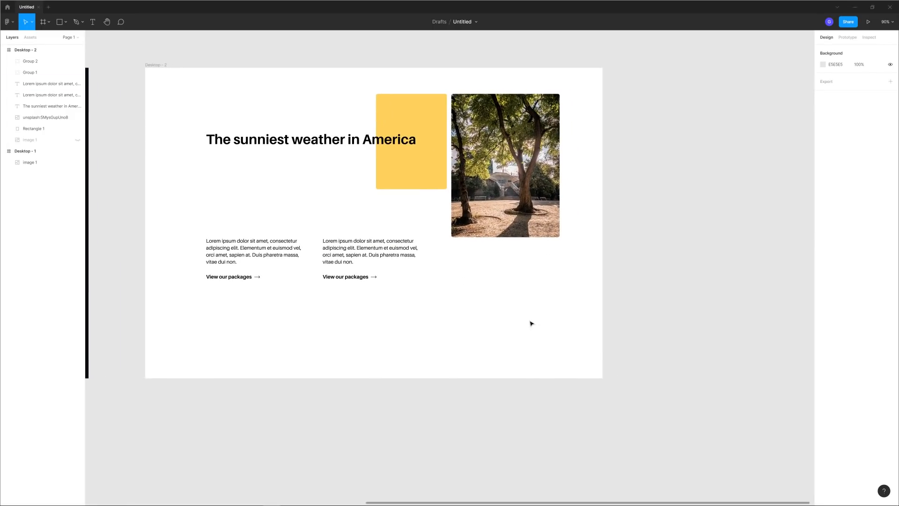
scroll(451, 288, "up", 1)
scroll(451, 287, "up", 2)
scroll(487, 295, "left", 2)
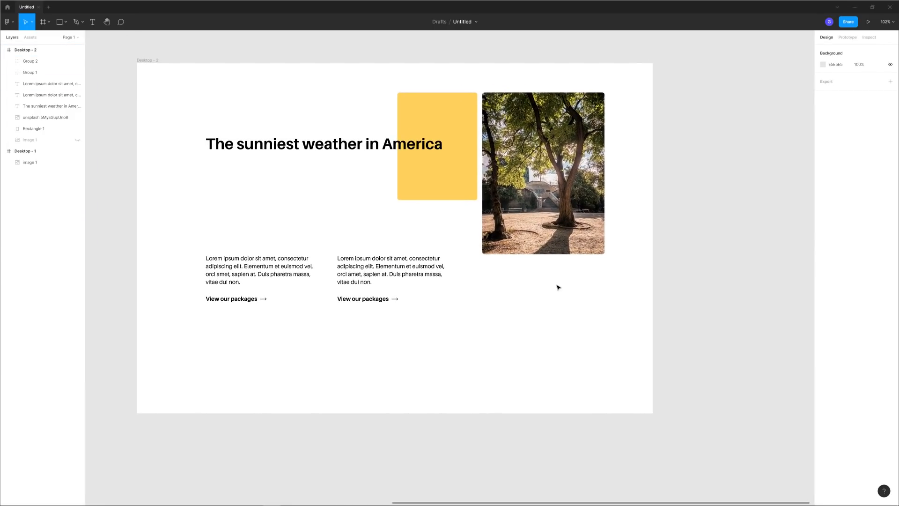
Step: Toggle the layout image's visibility to compare the composition against the blocks, leaving the image shown
left_click(78, 140)
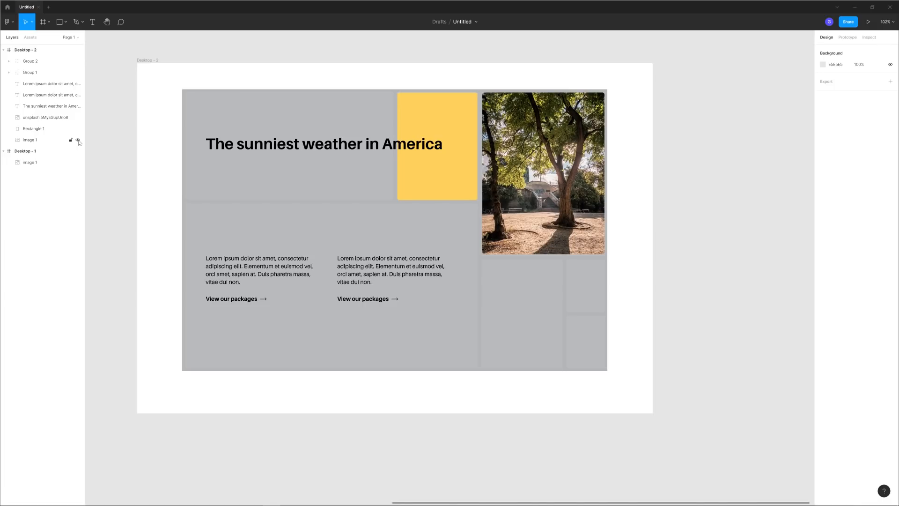
left_click(77, 140)
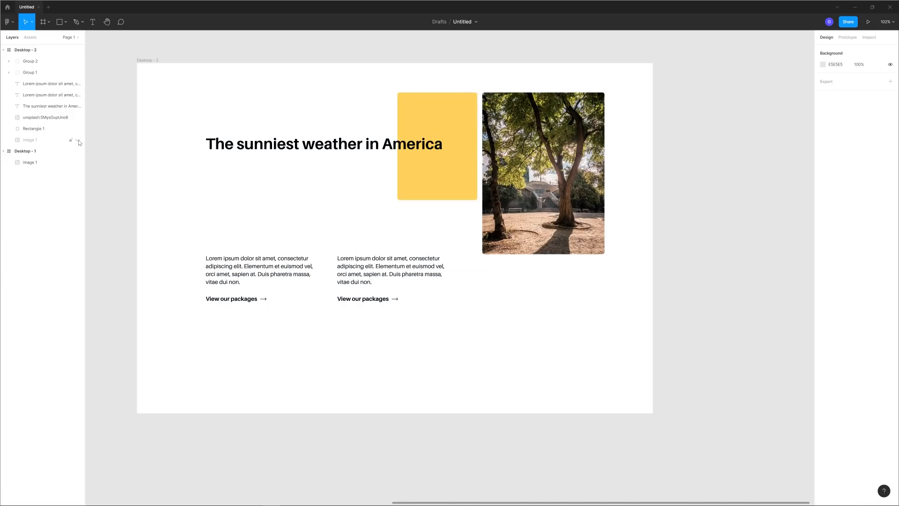
left_click(78, 139)
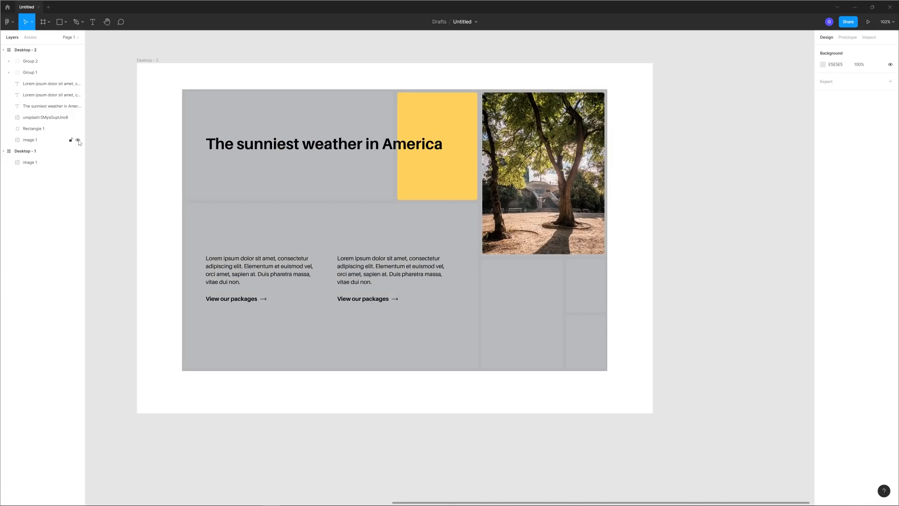
left_click(78, 140)
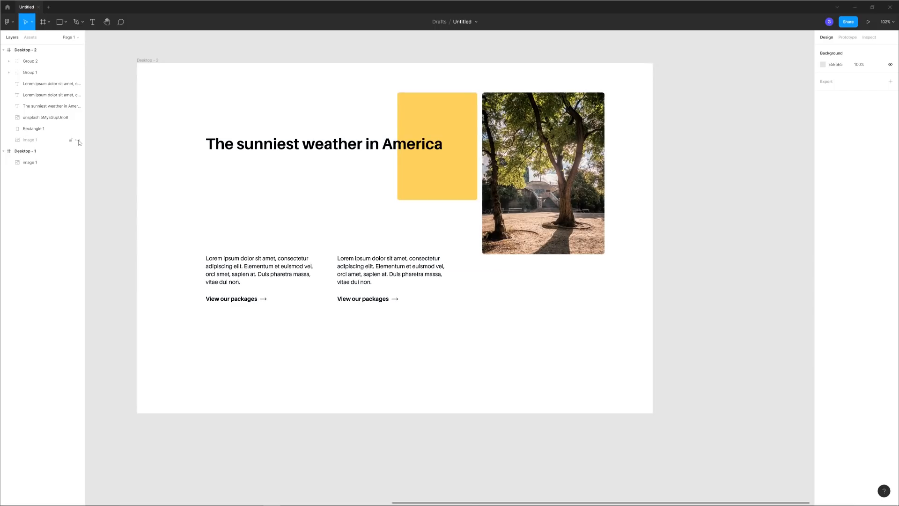
left_click(78, 140)
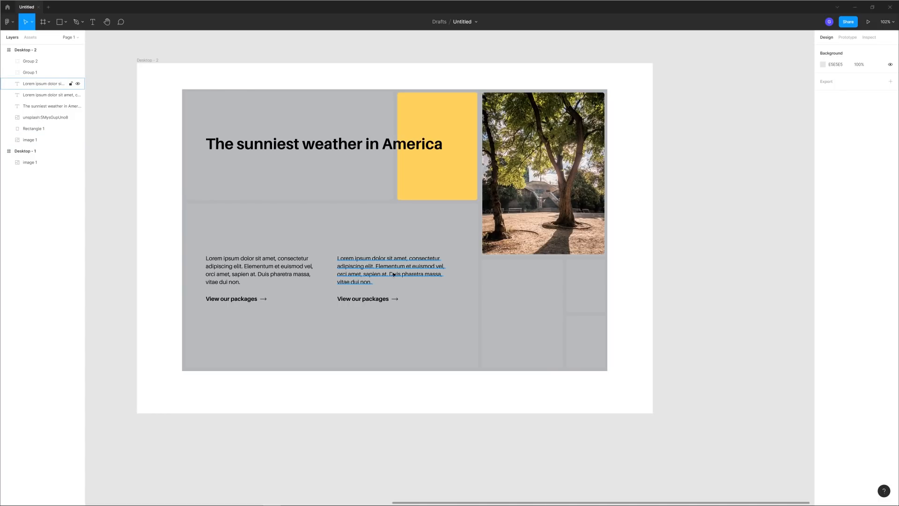
Step: Lower both paragraphs and their "View our packages" groups together, placing the paragraphs at Y 595
scroll(576, 327, "up", 5)
left_click_drag(521, 315, 677, 300)
key("shift+1")
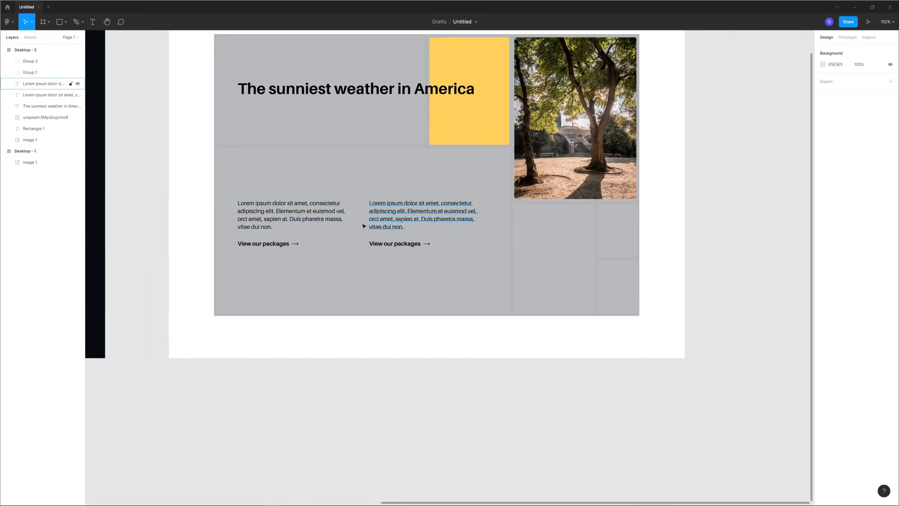
left_click(292, 219)
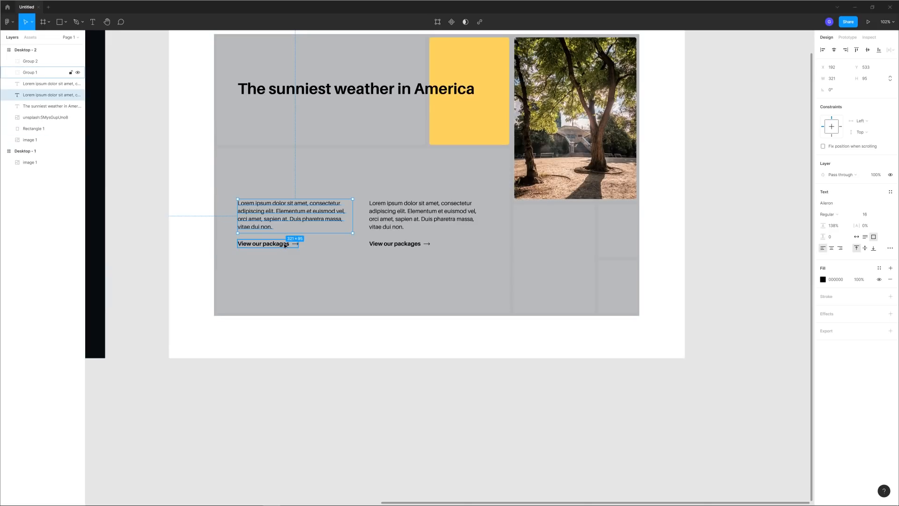
left_click(295, 244, "shift")
left_click(407, 244, "shift")
left_click(413, 216, "shift")
left_click_drag(433, 215, 433, 238)
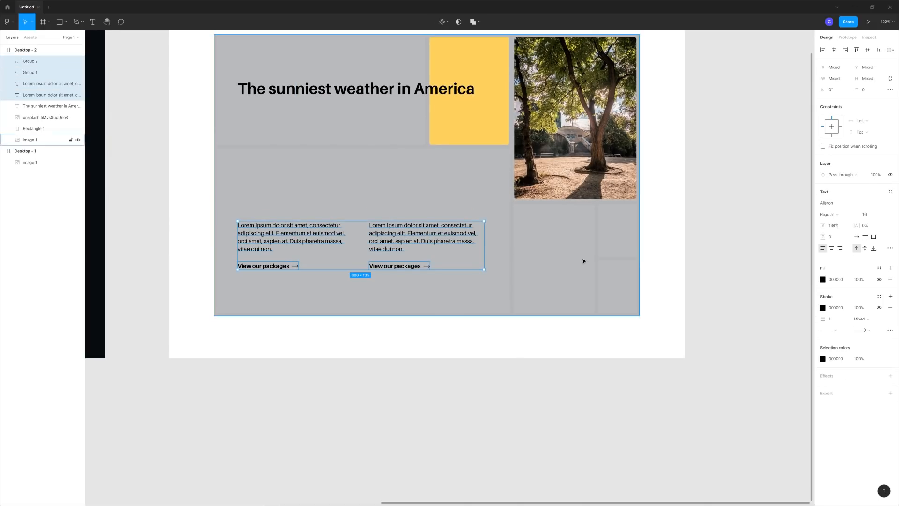
key("Escape")
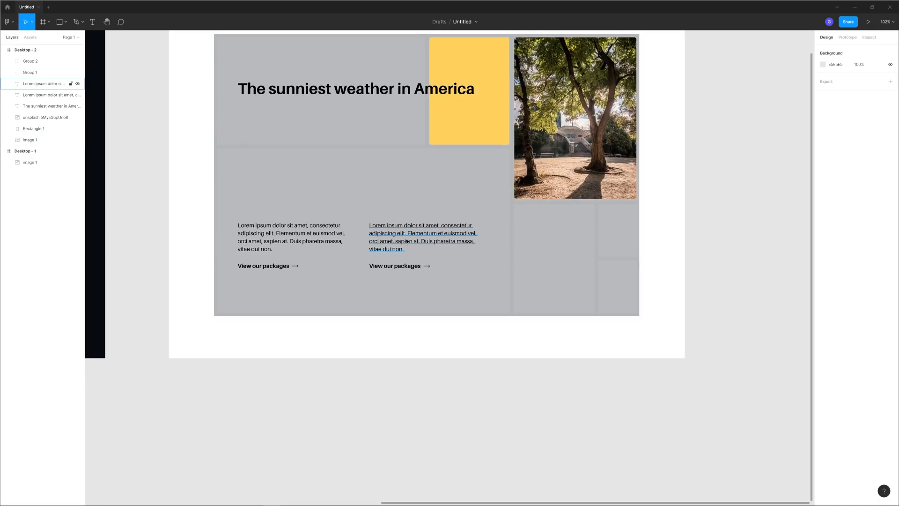
Step: Duplicate the second column's paragraph to X 1002, Y 595 beneath the photo and replace its text with "Join our newsletter"
left_click(389, 236)
left_click_drag(370, 235, 560, 236)
key("ctrl+z")
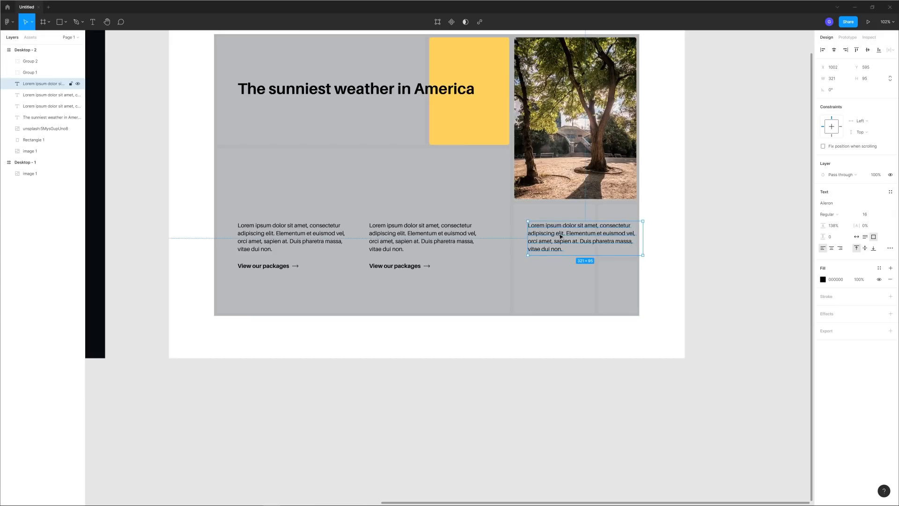
double_click(565, 236)
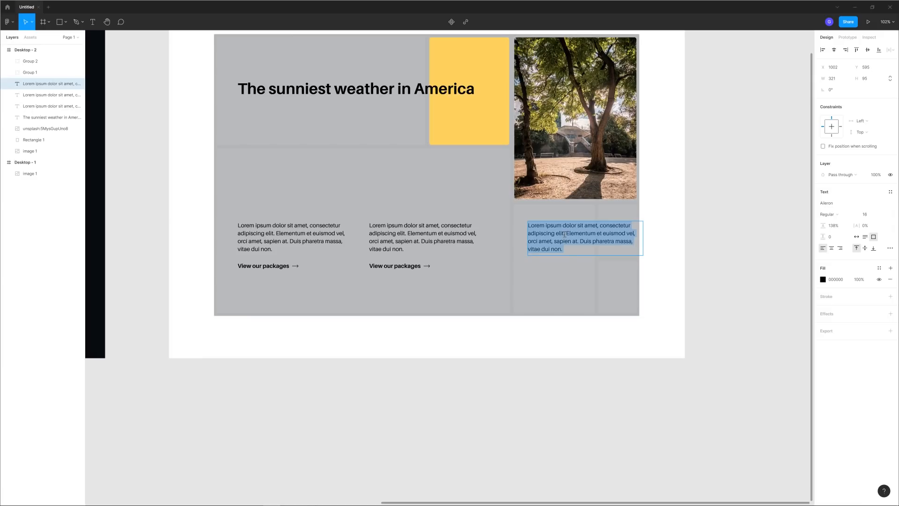
type("Join our news")
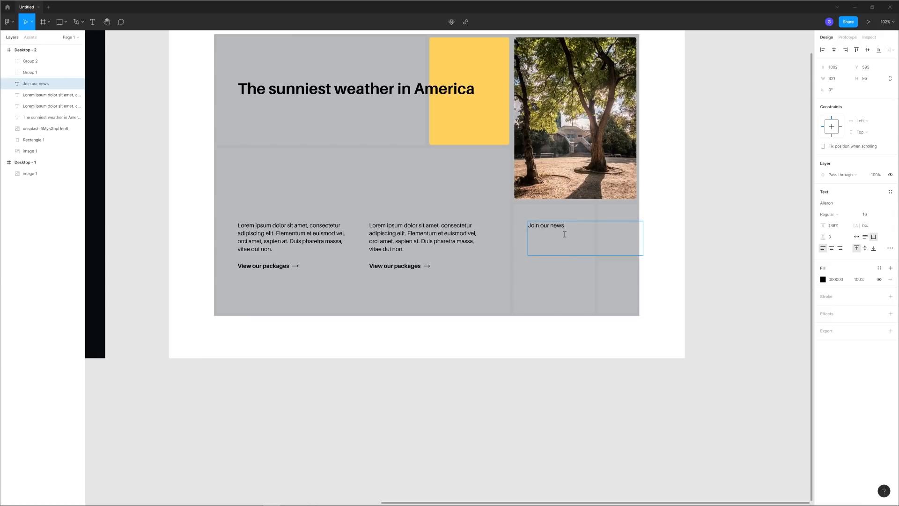
key("Escape")
Step: Give the "Join our newsletter" text auto width, Bold weight and font size 18
left_click(856, 237)
left_click(827, 214)
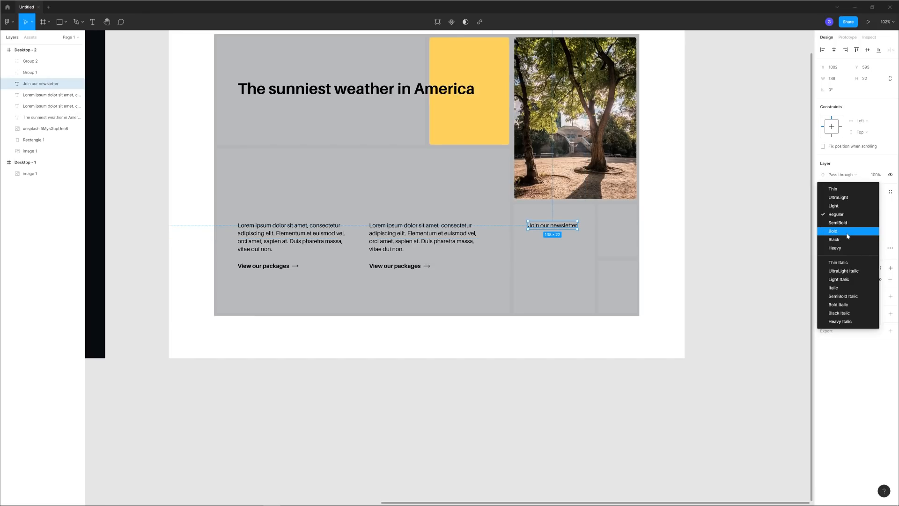
left_click(831, 231)
left_click(709, 278)
left_click(545, 227)
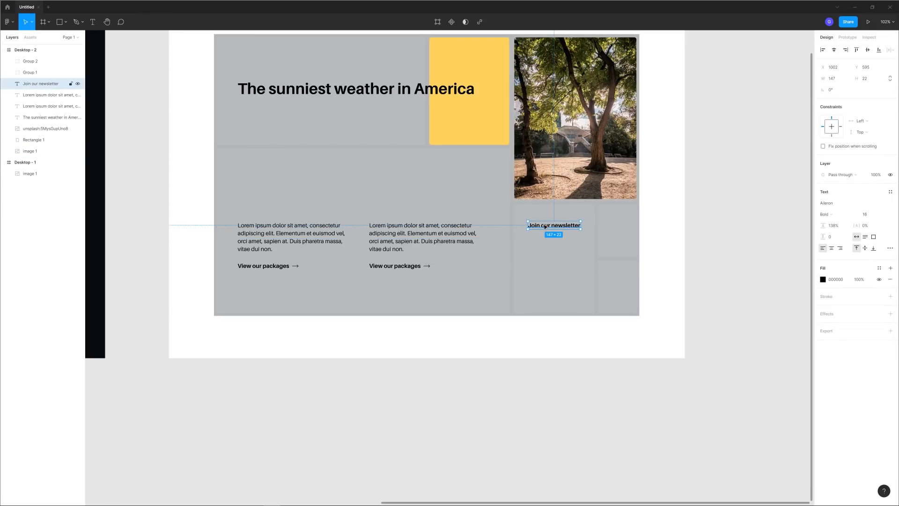
left_click(869, 214)
type("18")
key("Return")
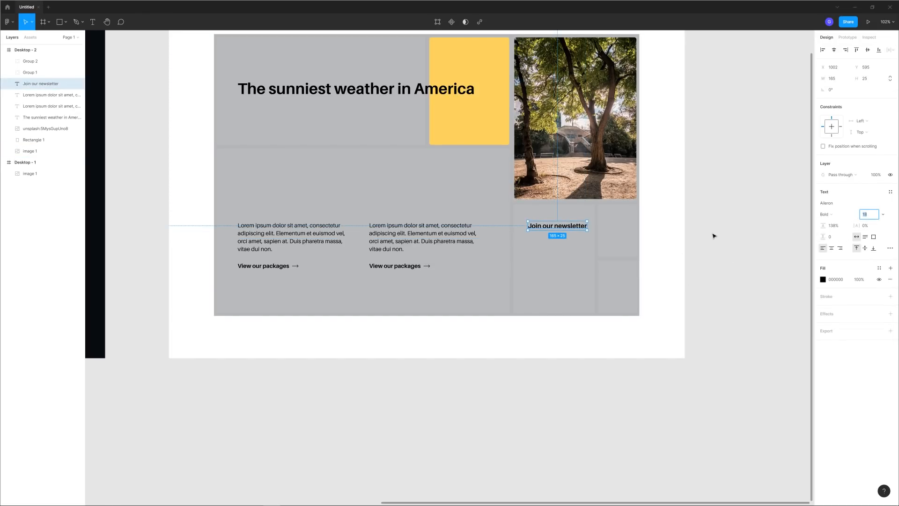
left_click(763, 246)
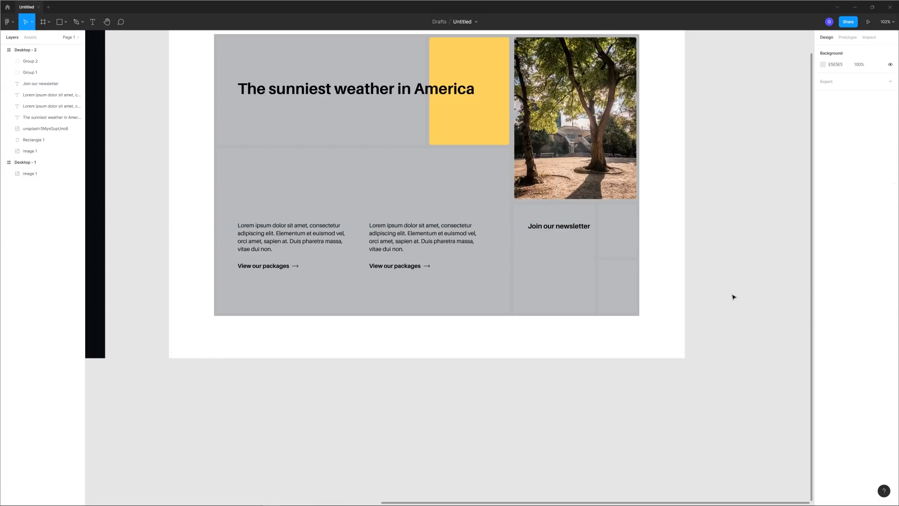
left_click(430, 240)
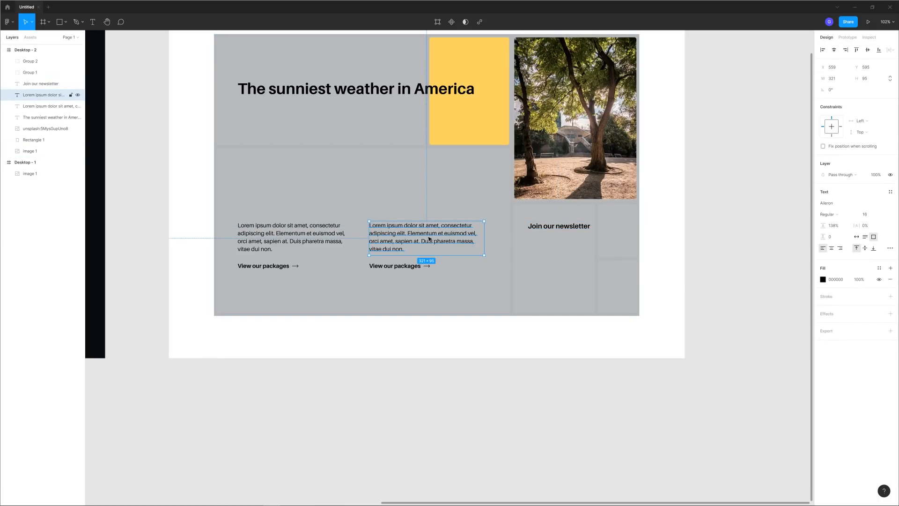
left_click(672, 241)
Step: Draw a 254 × 34 rectangle below "Join our newsletter" as an input field and fill it white (FFFFFF)
scroll(637, 241, "up", 5)
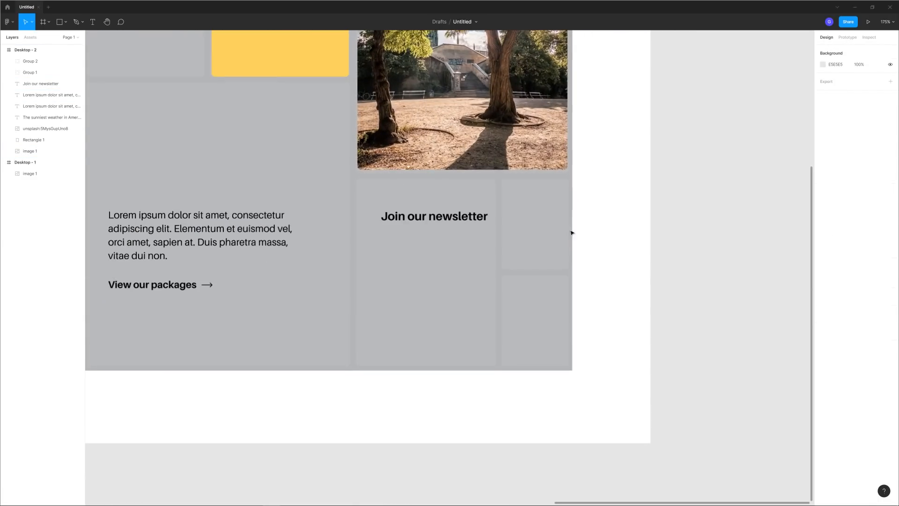
left_click(66, 22)
left_click(42, 38)
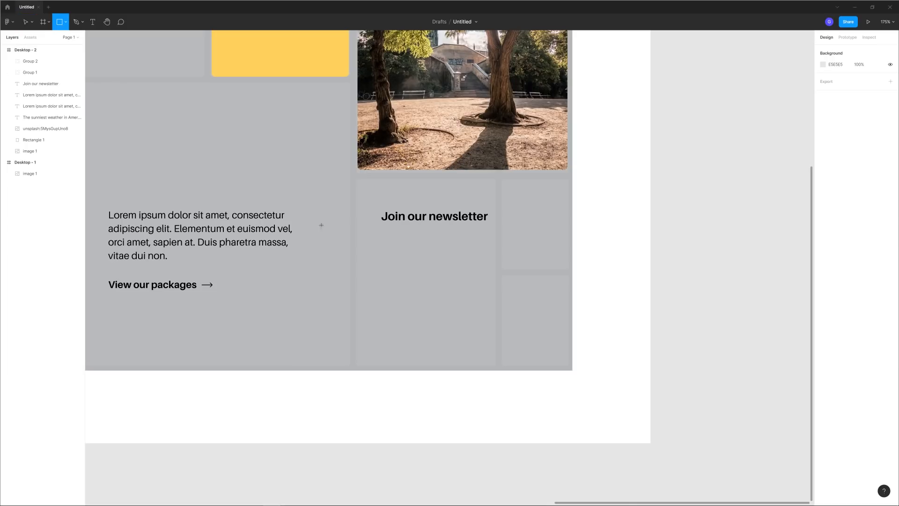
mouse_move(380, 245)
left_mouse_down()
mouse_move(490, 291)
mouse_move(551, 267)
mouse_move(539, 268)
left_mouse_up()
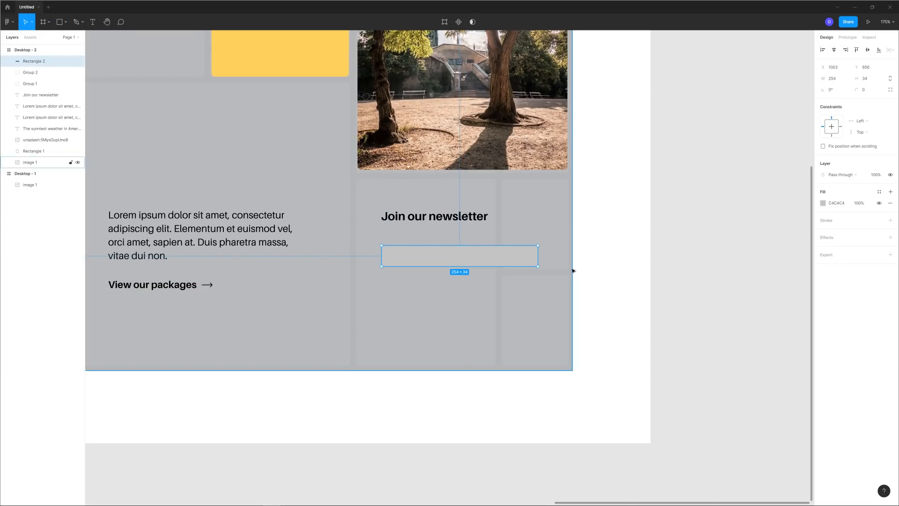
left_click(823, 203)
left_click_drag(791, 222, 731, 211)
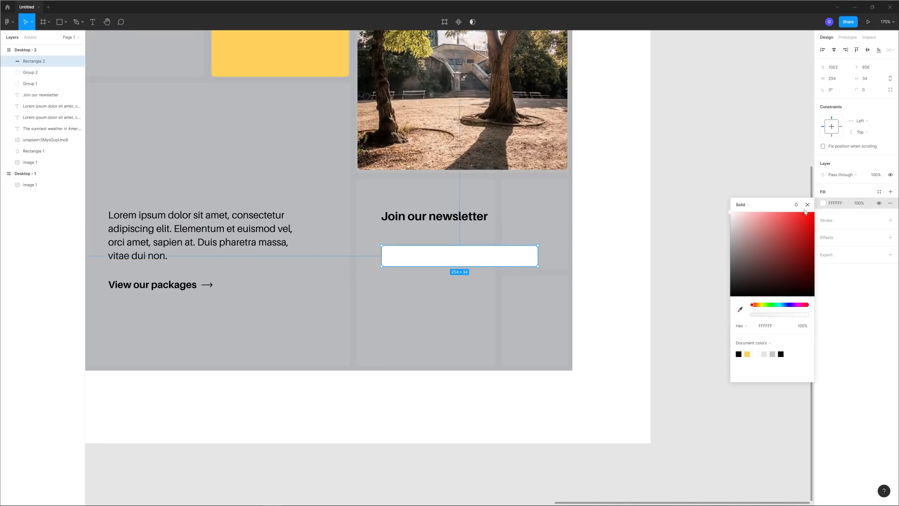
left_click(848, 193)
Step: Add a grey A1A1A1 stroke to the newsletter field rectangle and set its corner radius to 5
left_click(890, 220)
left_click(822, 232)
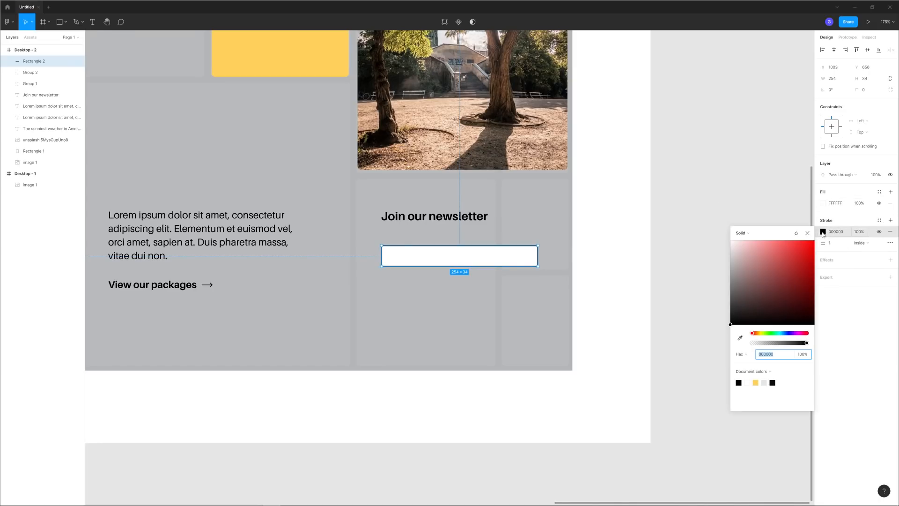
left_click_drag(734, 259, 707, 271)
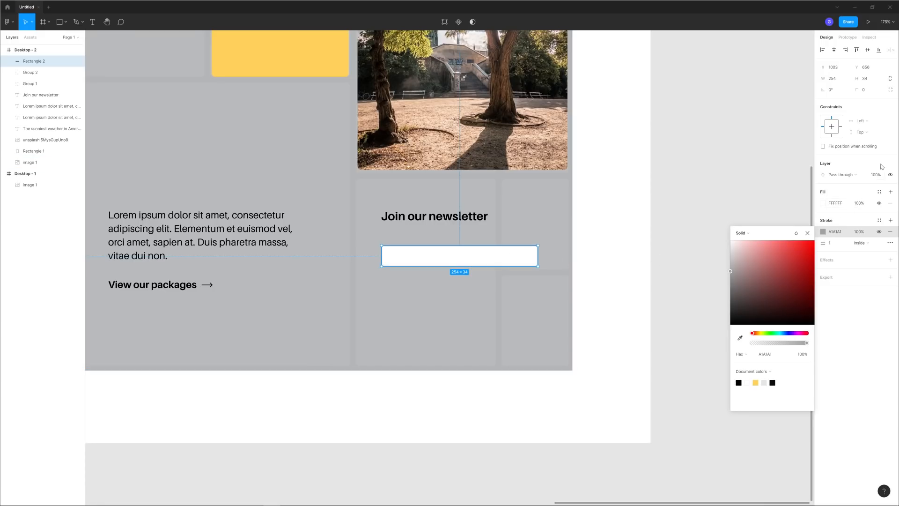
left_click(864, 89)
type("5")
key("Return")
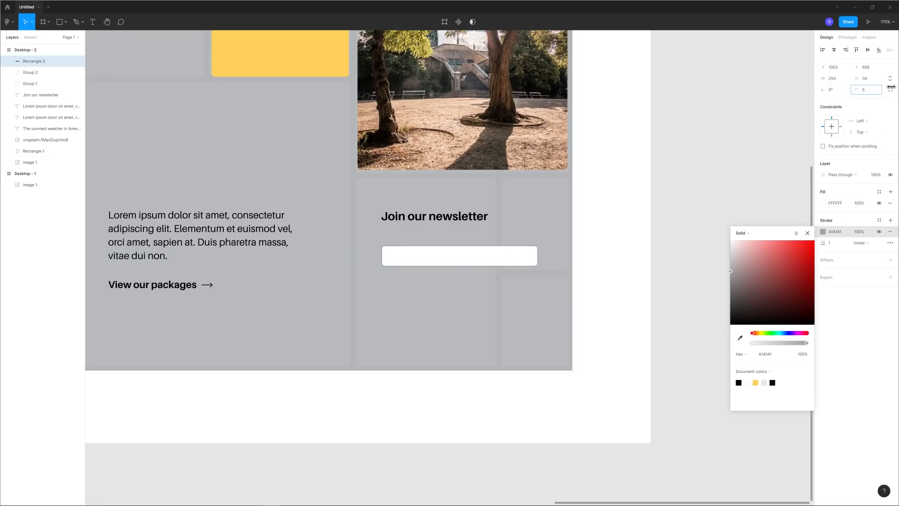
left_click(676, 153)
Step: Hide the layout image in Desktop - 2 and review the whole hero with the newsletter field
scroll(655, 257, "left", 3)
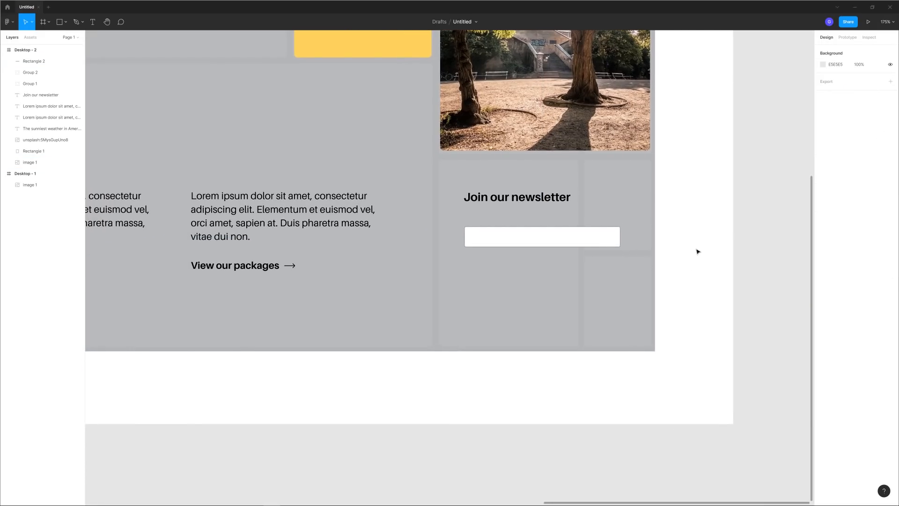
left_click(77, 162)
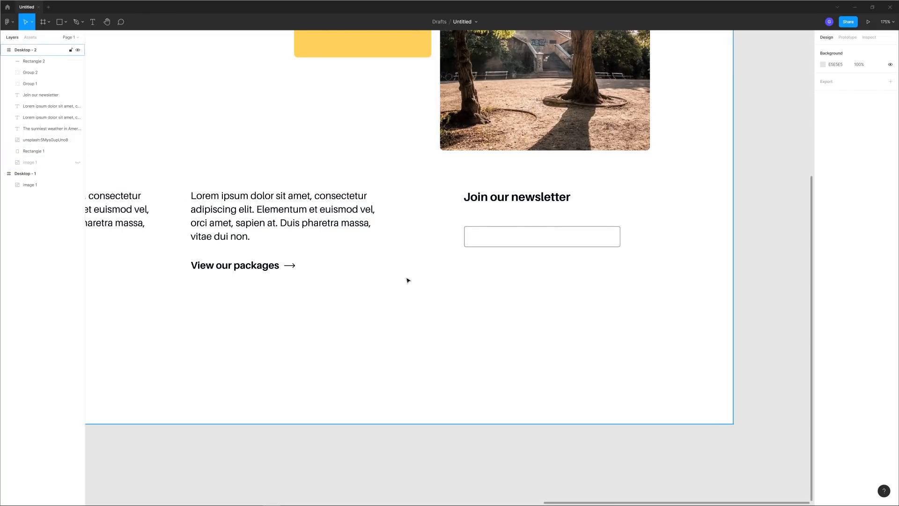
scroll(406, 280, "down", 5)
scroll(436, 274, "up", 2)
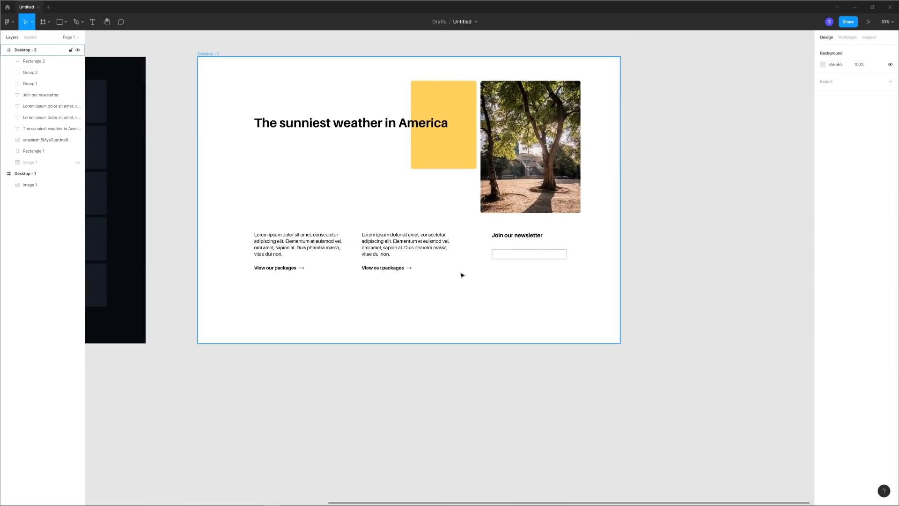
scroll(460, 275, "up", 2)
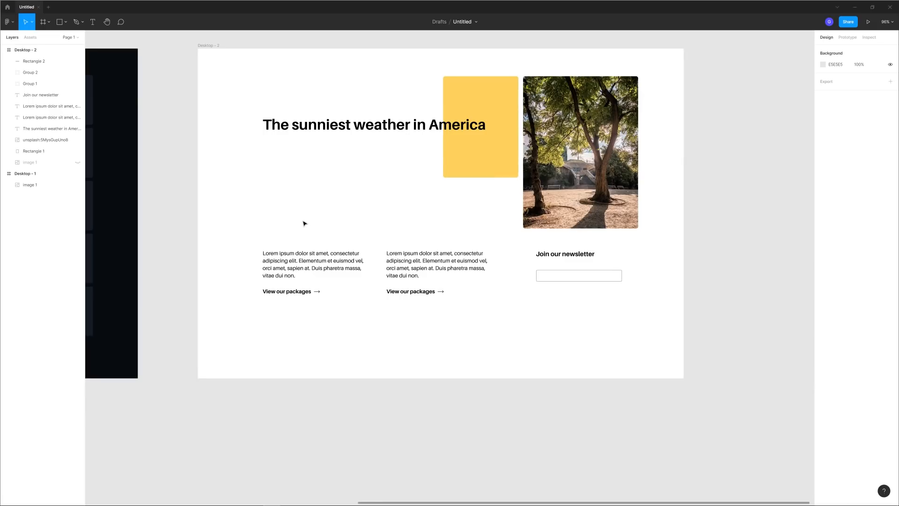
Step: Duplicate the "Join our newsletter" heading just below the original and set the copy's font size to 16
scroll(530, 290, "up", 5)
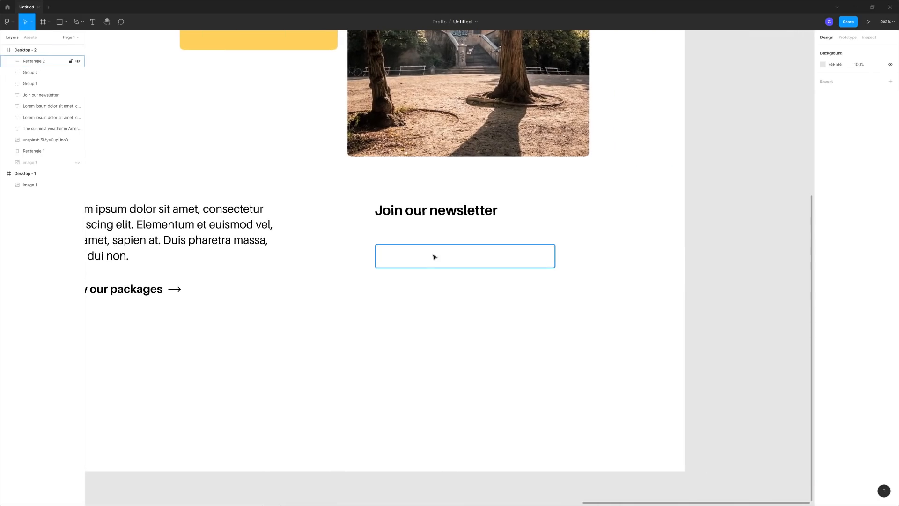
left_click(206, 236)
left_click_drag(423, 211, 424, 233)
left_click(231, 233)
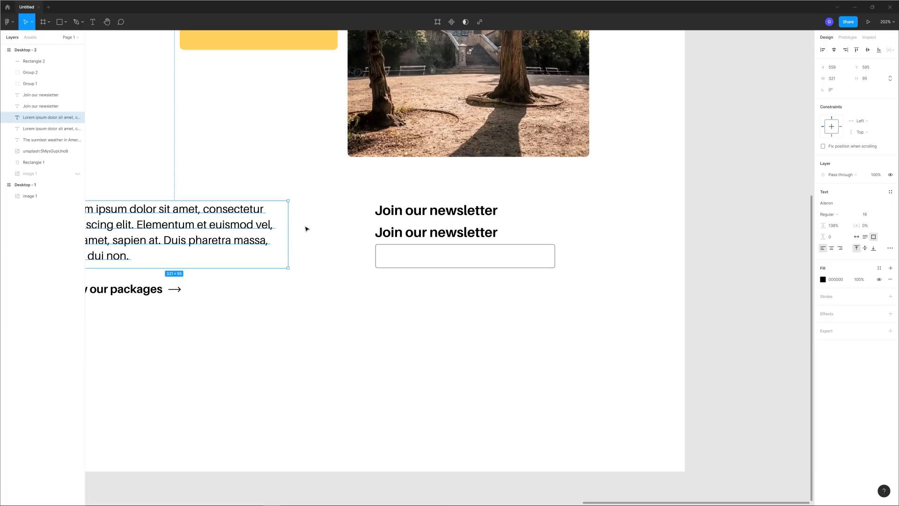
left_click(438, 227)
left_click(870, 216)
key("Return")
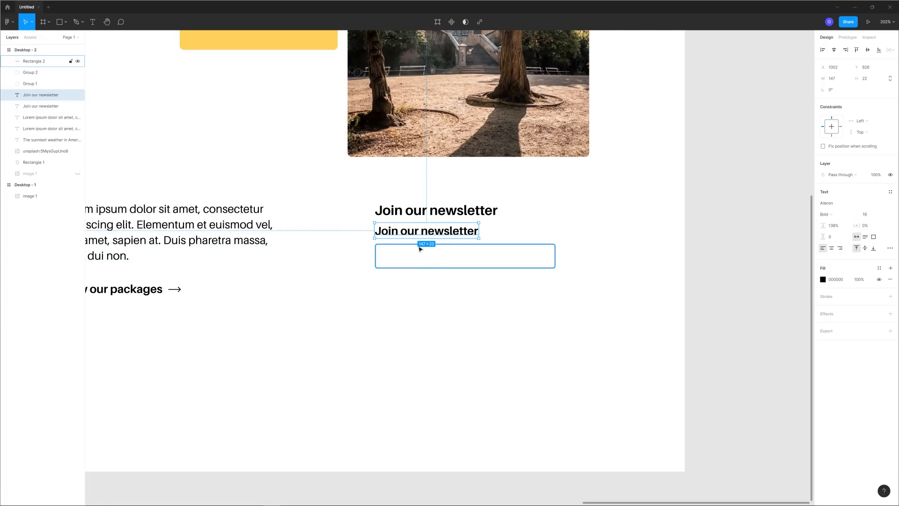
Step: Turn the copied heading into an "Email Address" placeholder in Regular weight inside the newsletter field
left_click_drag(405, 229, 413, 255)
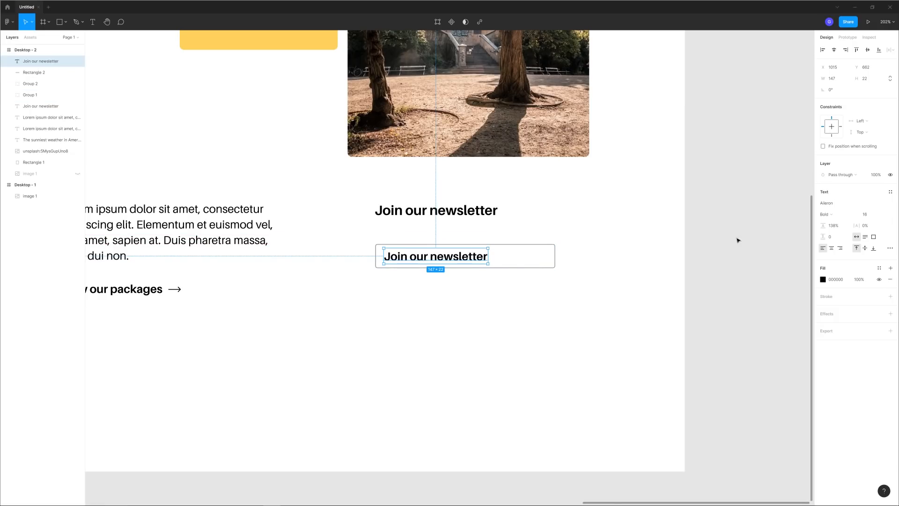
left_click(845, 219)
left_click(841, 199)
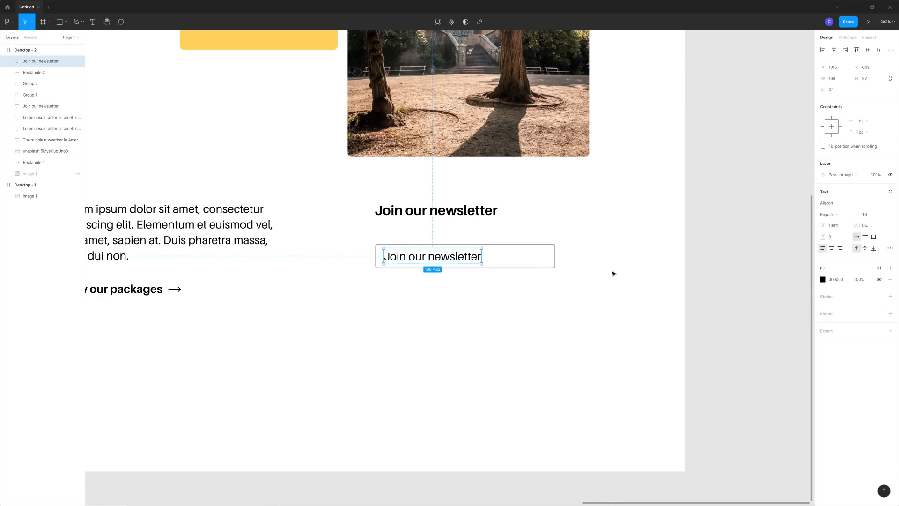
double_click(447, 259)
type("Email Address")
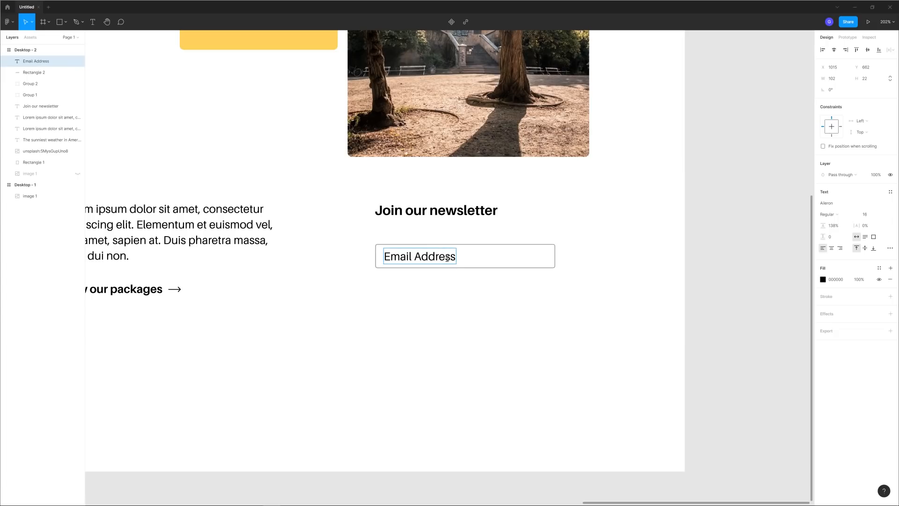
key("Escape")
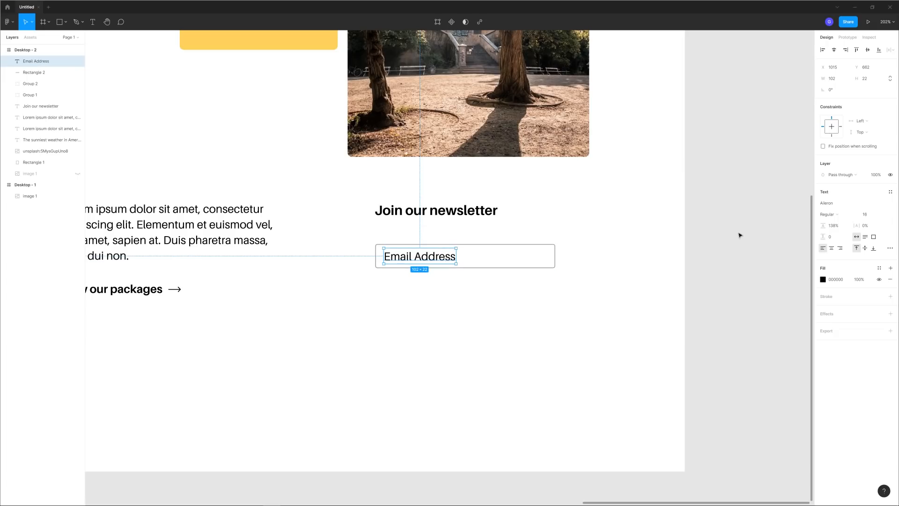
Step: Increase the newsletter field's height to 42 and adjust the "Email Address" placeholder's position inside it
left_click(634, 323)
left_click_drag(425, 258, 423, 259)
left_click(520, 268)
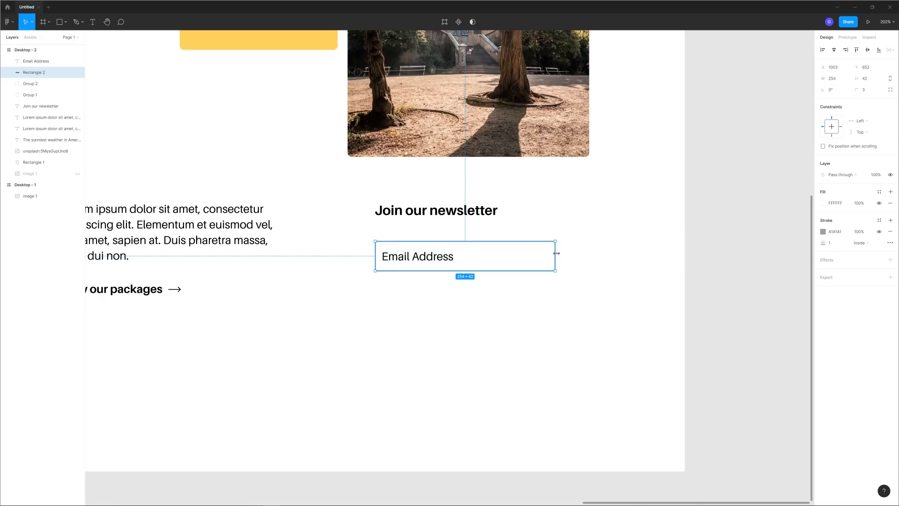
left_click_drag(422, 259, 419, 257)
left_click(415, 257)
left_click(473, 297)
left_click(436, 258)
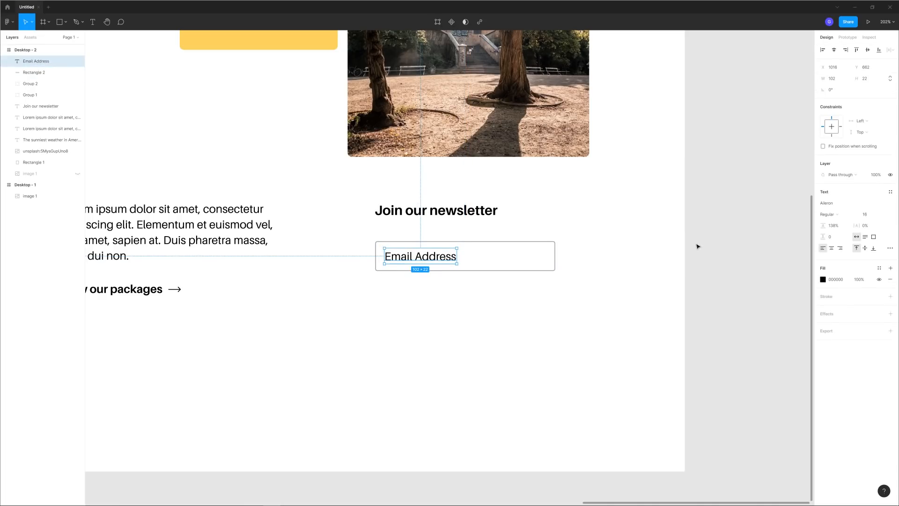
Step: Change the "Email Address" placeholder's fill to grey 6A6A6A
left_click(822, 279)
left_click_drag(760, 343, 713, 341)
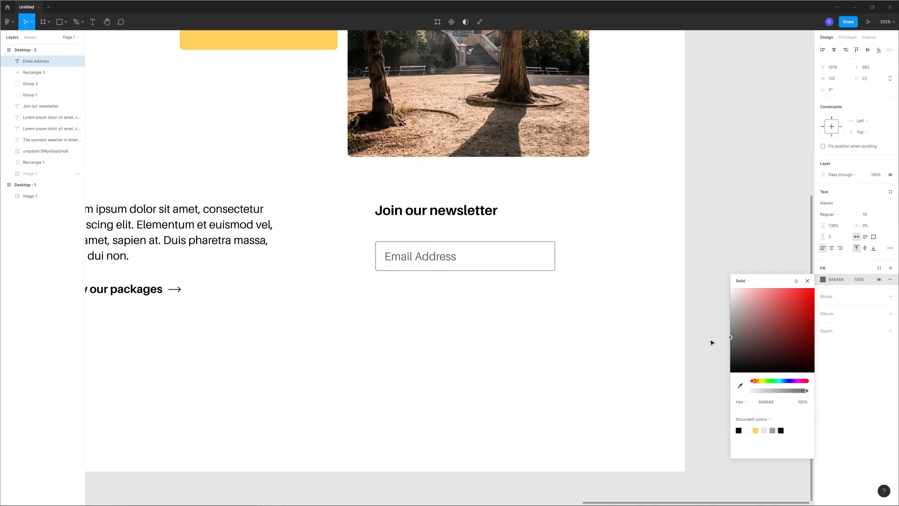
left_click(567, 336)
scroll(492, 323, "down", 6)
scroll(447, 332, "up", 1)
scroll(447, 332, "up", 2)
scroll(489, 295, "left", 2)
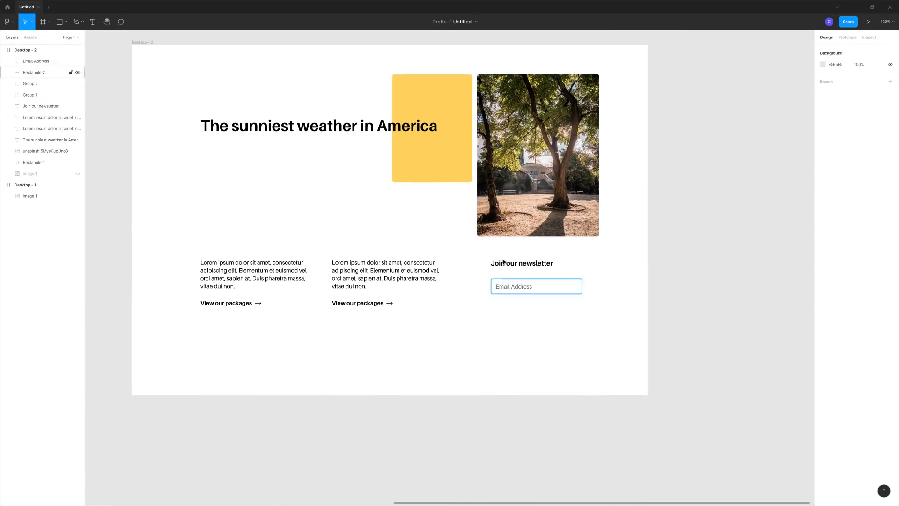
Step: Show the hidden layout image in Desktop - 2 as a guide for the newsletter area
scroll(576, 281, "up", 5)
scroll(468, 253, "right", 1)
left_click_drag(355, 206, 555, 369)
left_click(217, 203)
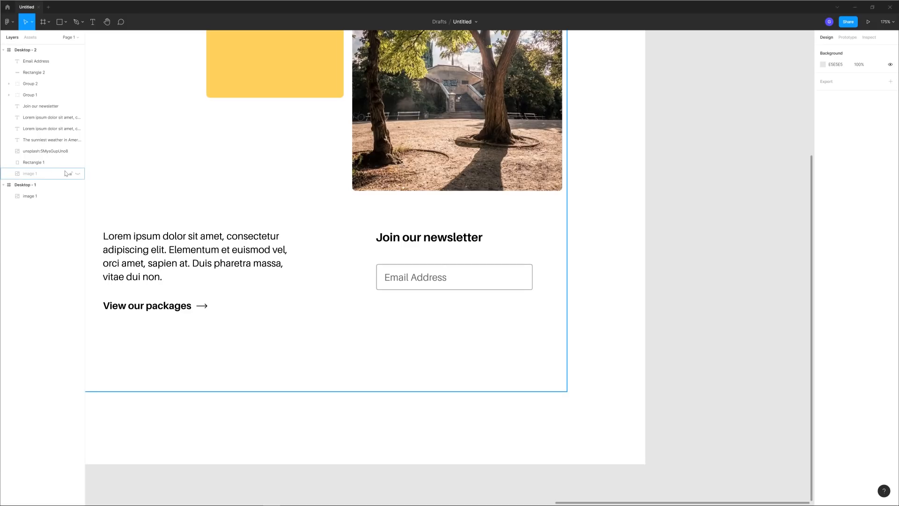
left_click(78, 174)
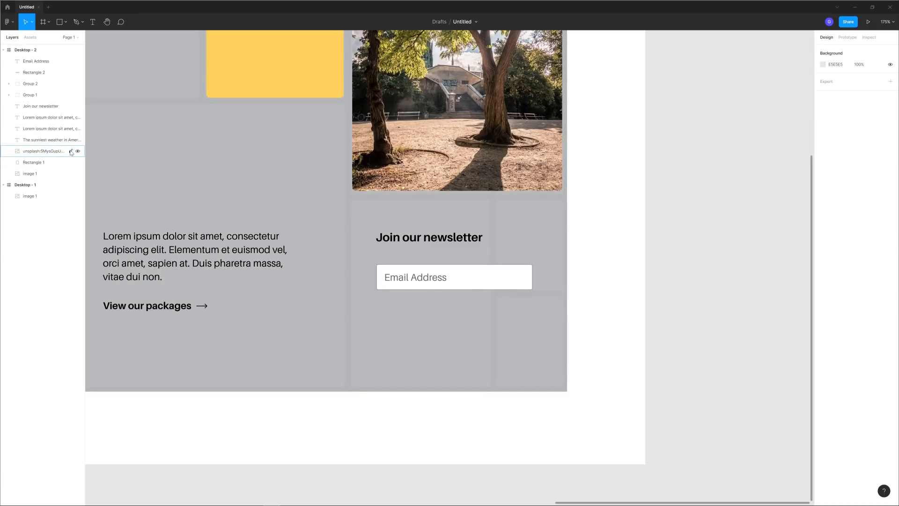
Step: Copy the yellow rectangle behind the newsletter content under the photo and resize the copy to 341 × 295
key("r")
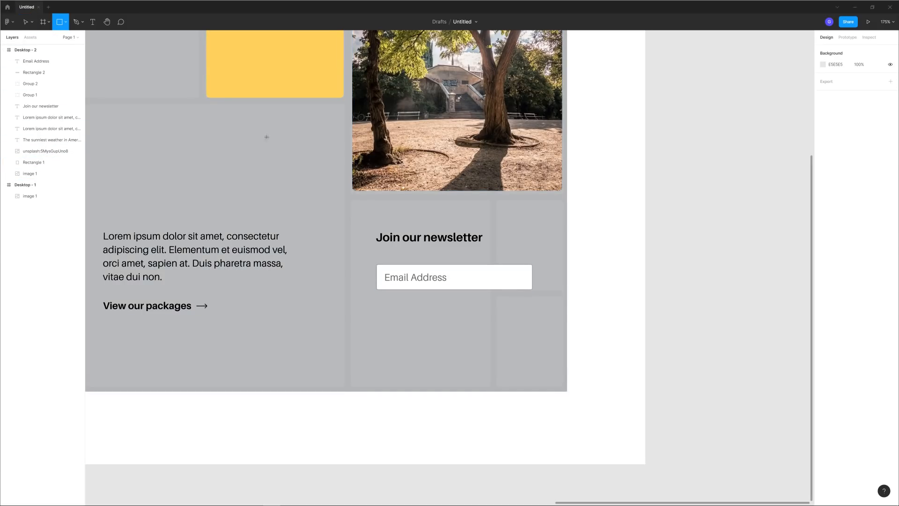
key("v")
left_click(421, 160)
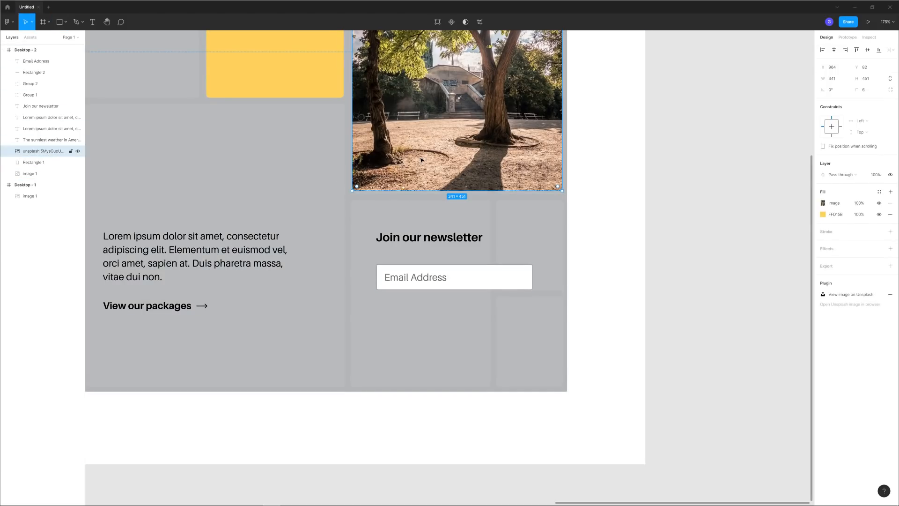
left_click(257, 70)
left_click_drag(258, 70, 410, 359)
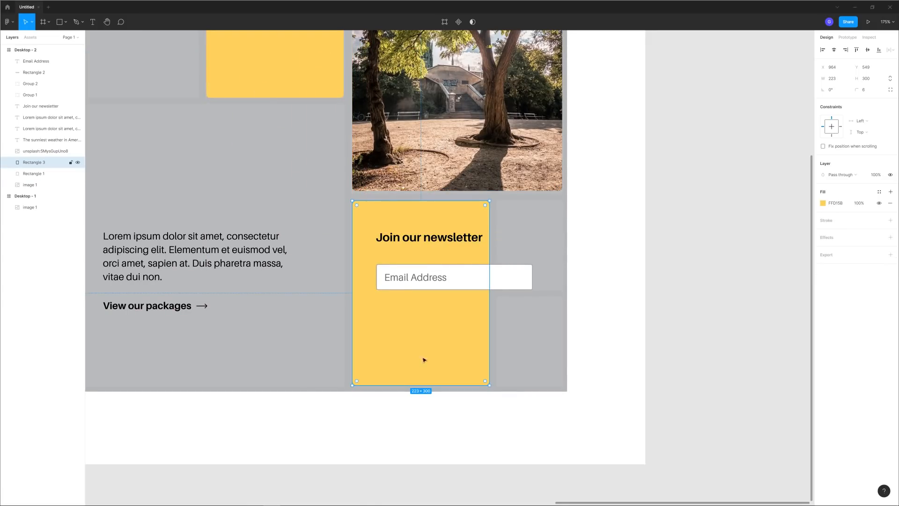
left_click_drag(489, 358, 562, 353)
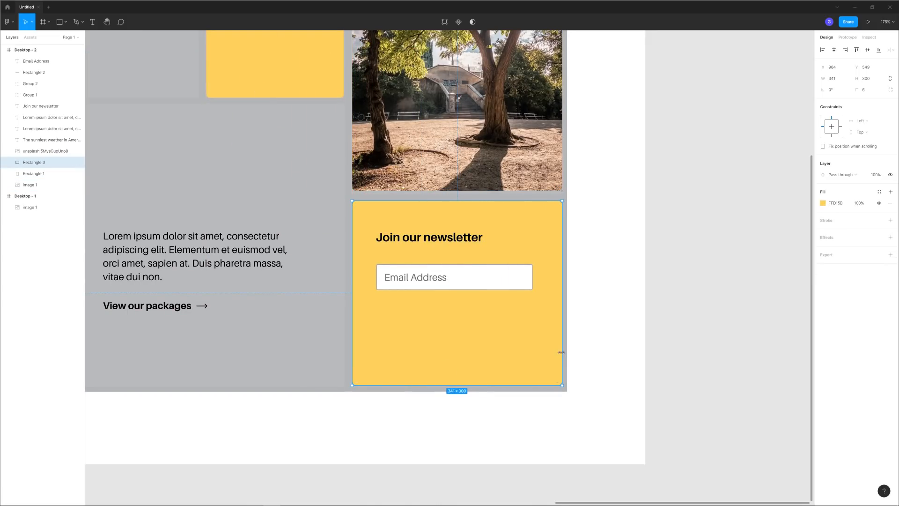
left_click_drag(529, 383, 533, 382)
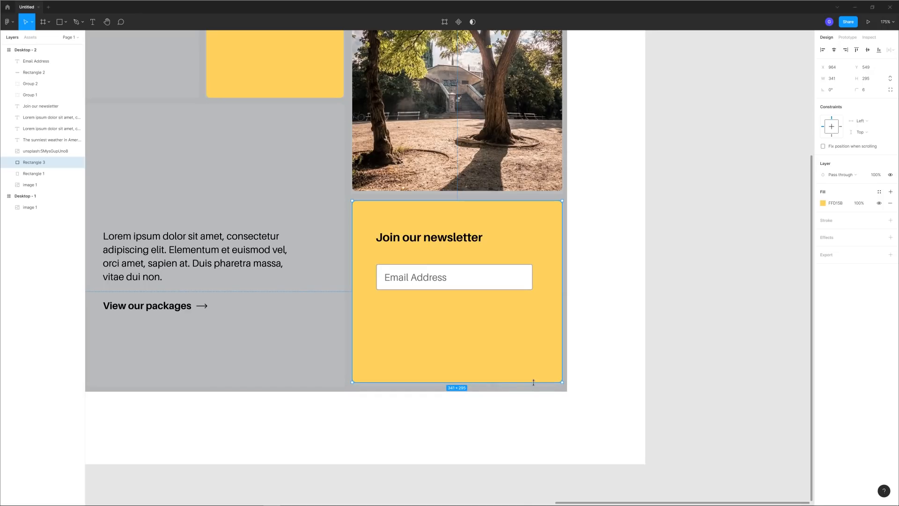
Step: Remove the newsletter card's yellow fill and give it a light grey stroke of about D2D2D2
left_click(890, 203)
left_click(891, 209)
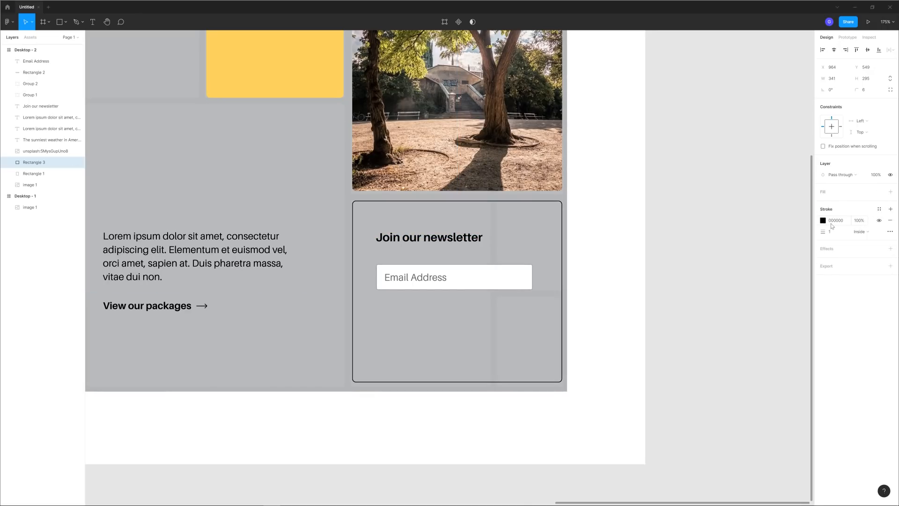
left_click(823, 220)
left_click_drag(746, 249, 725, 249)
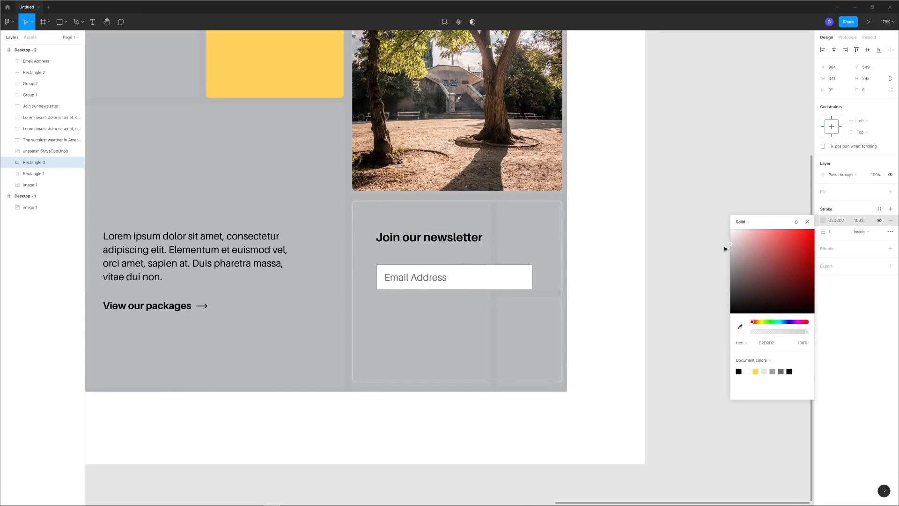
left_click(725, 248)
Step: Hide the layout image in Desktop - 2 and check the outlined newsletter card within the hero
left_click(78, 184)
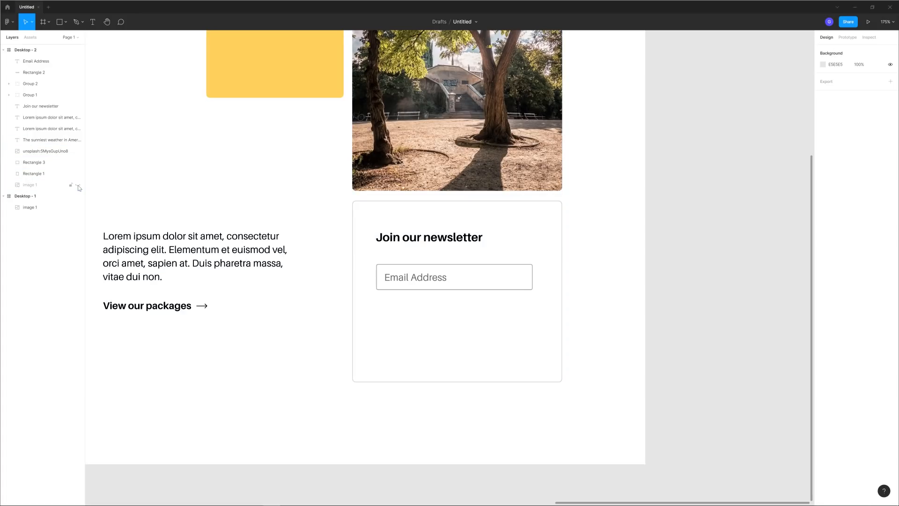
scroll(639, 236, "down", 3)
mouse_move(632, 234)
left_mouse_down()
mouse_move(615, 239)
mouse_move(639, 238)
left_mouse_up()
scroll(626, 237, "up", 1)
scroll(622, 297, "up", 2)
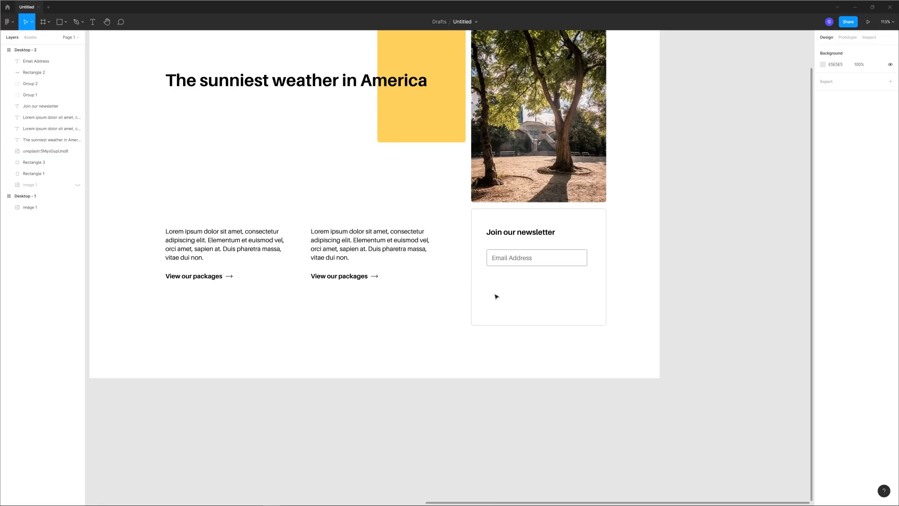
Step: Duplicate the email field rectangle below itself and narrow the copy to 125 × 42 as a button
scroll(639, 241, "up", 3)
scroll(639, 242, "up", 2)
scroll(561, 295, "down", 3)
left_click_drag(589, 303, 621, 234)
left_click(505, 227)
left_click_drag(484, 231, 484, 275, "alt")
left_click_drag(546, 271, 462, 272)
Step: Fill the button rectangle with the yellow sampled from the large rectangle and remove its stroke
scroll(462, 272, "down", 5)
scroll(505, 295, "up", 2)
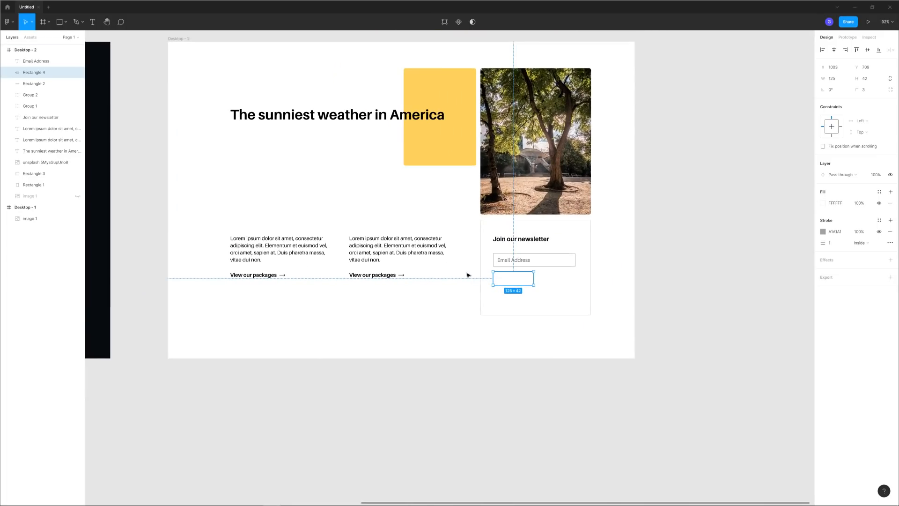
key("i")
left_click(459, 153)
left_click(688, 248)
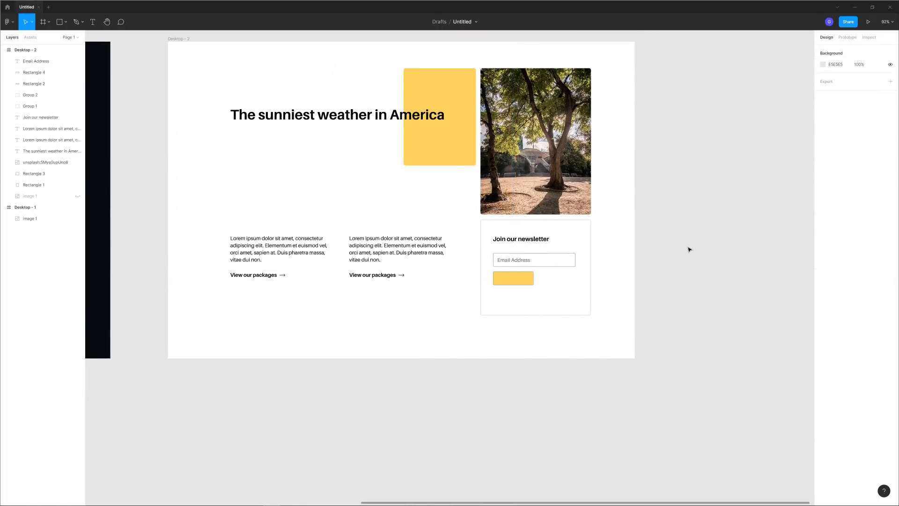
left_click(527, 279)
left_click(890, 232)
left_click(675, 256)
Step: Copy the "Join our newsletter" heading onto the yellow button and bring the copy to the front
scroll(560, 282, "up", 2)
scroll(561, 284, "up", 5)
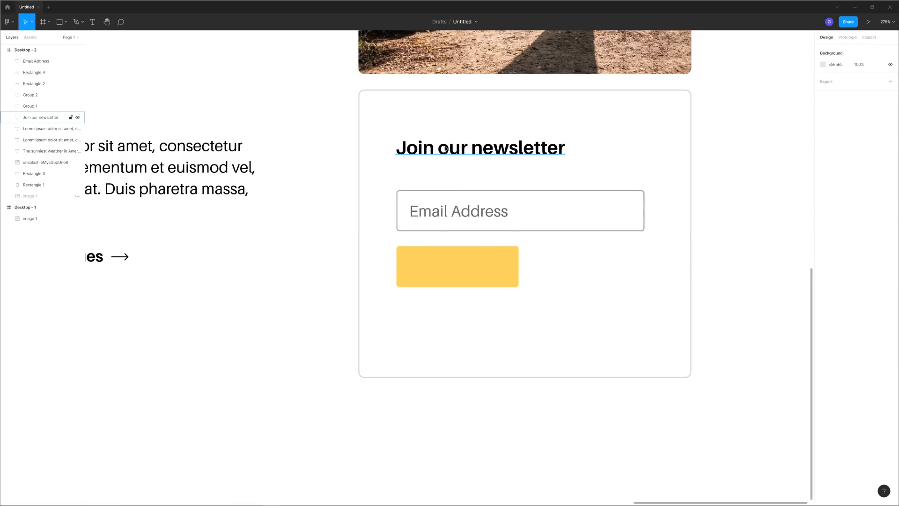
left_click(424, 151)
left_click_drag(424, 151, 437, 271)
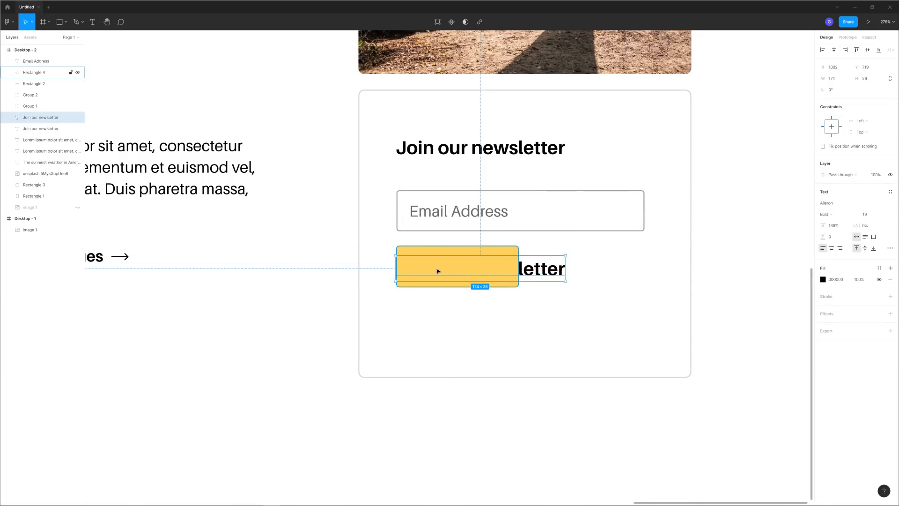
key("ctrl+shift+[")
key("ctrl+shift+]")
left_click_drag(528, 269, 545, 268)
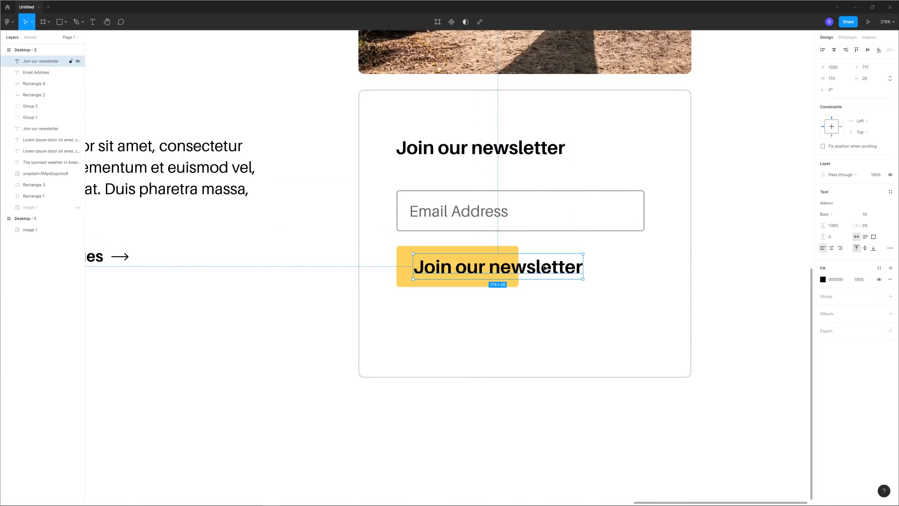
Step: Change the button's text to "Subscribe" and set its font size to 16
key("Return")
type("Subscribe")
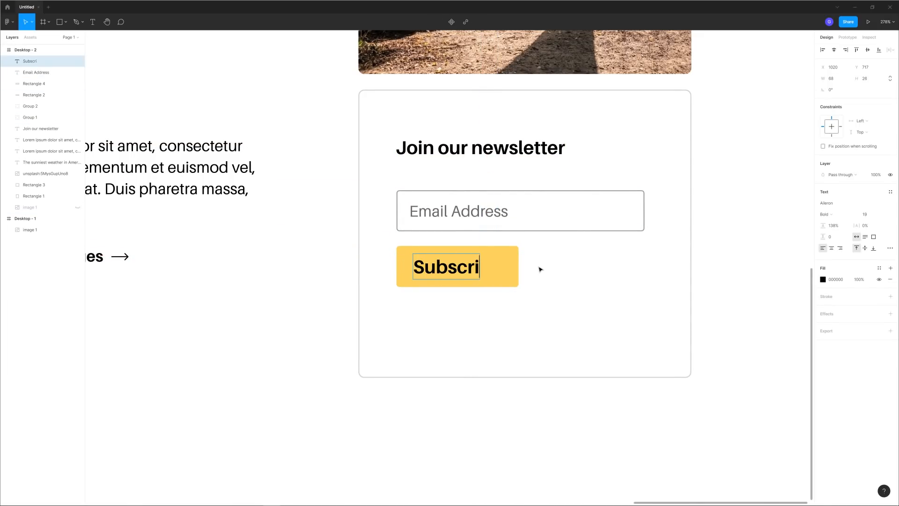
key("Escape")
left_click(870, 215)
key("Down")
key("Down")
key("Down")
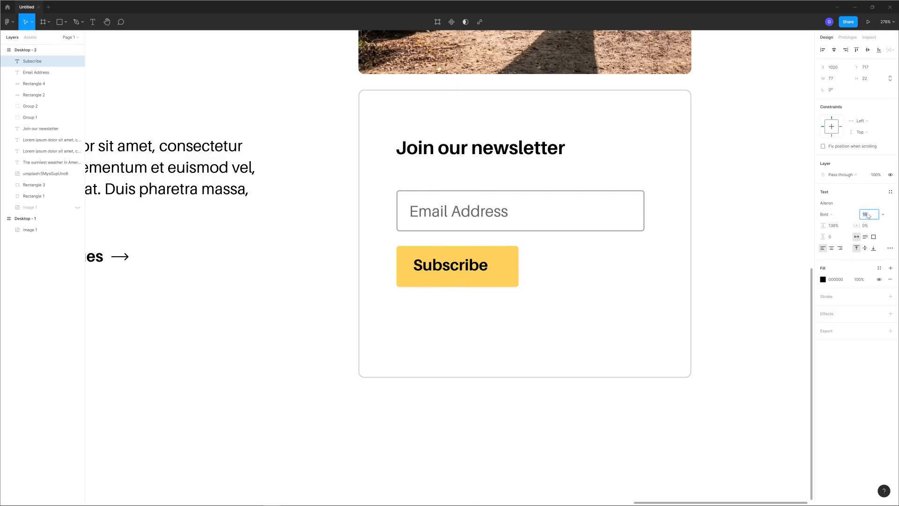
Step: Position the "Subscribe" label inside the yellow button and narrow the button to fit around it
left_click_drag(462, 270, 451, 268)
left_click(512, 270)
left_click_drag(519, 264, 506, 266)
left_click(543, 273)
scroll(718, 279, "down", 4)
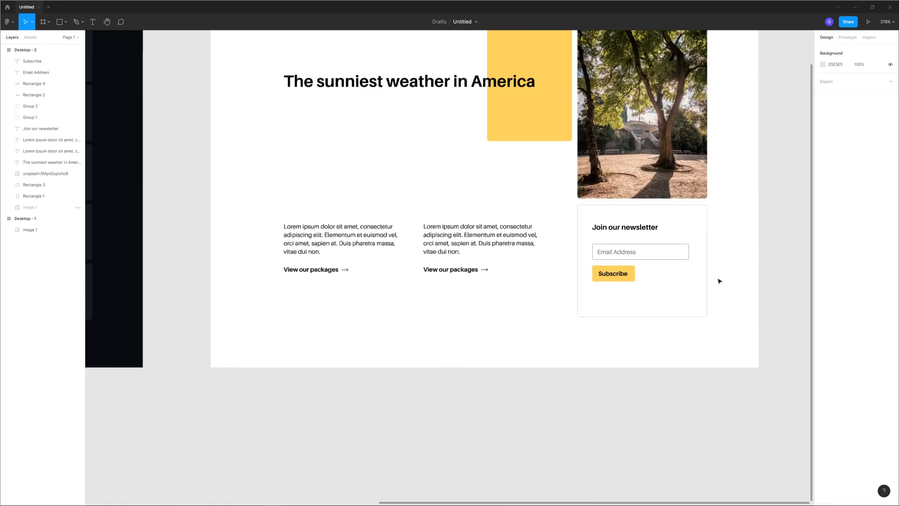
Step: Select the newsletter heading, email field and Subscribe button together and nudge them vertically to line up with the text columns
scroll(709, 296, "down", 4)
scroll(576, 315, "up", 5)
left_click_drag(690, 323, 467, 309)
left_click_drag(507, 260, 425, 178)
mouse_move(426, 243)
left_mouse_down()
mouse_move(428, 251)
mouse_move(433, 239)
left_mouse_up()
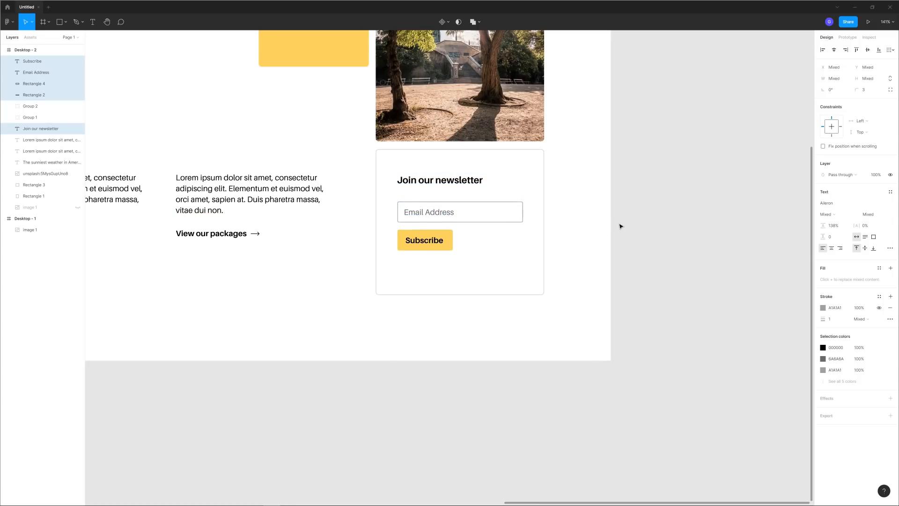
key("Up")
key("Up")
key("Up")
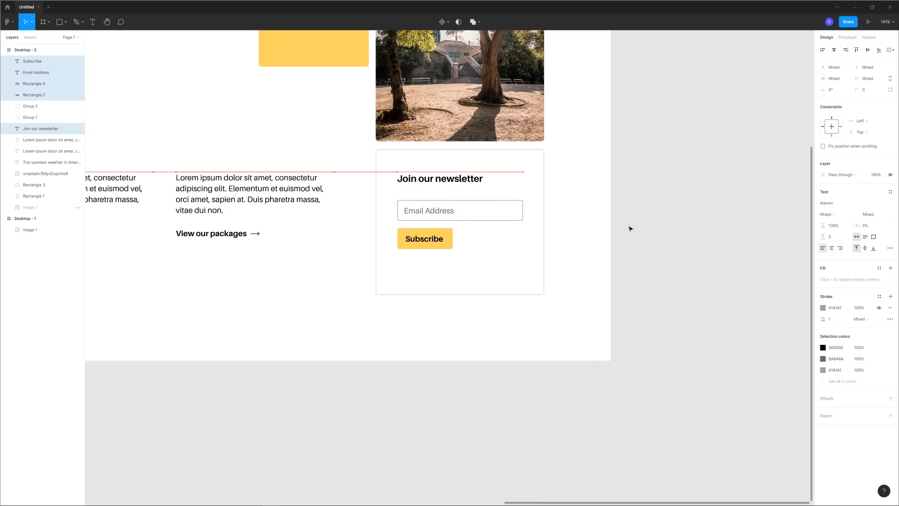
key("Up")
key("Up")
key("Down")
key("Down")
key("Down")
left_click(633, 239)
scroll(308, 243, "down", 1)
scroll(309, 245, "down", 3)
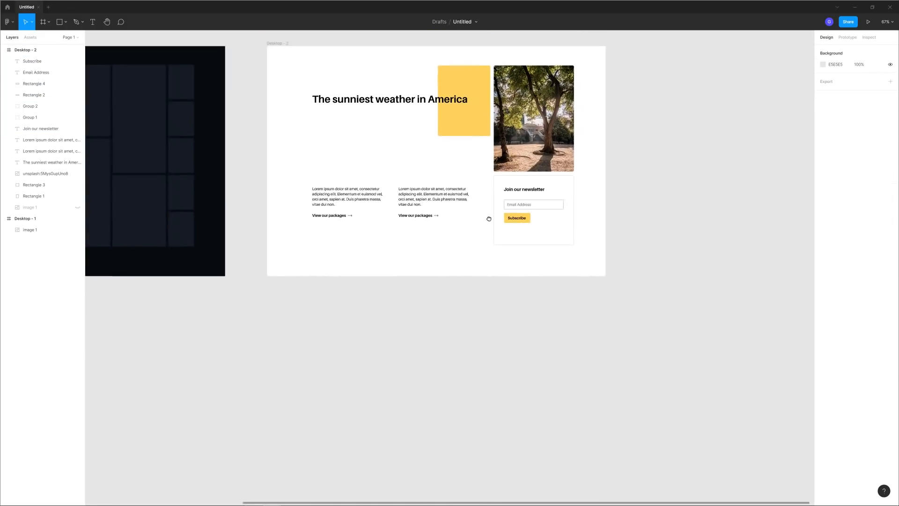
scroll(437, 223, "up", 4)
left_click(436, 208)
left_click(420, 173, "shift")
left_click(290, 176, "shift")
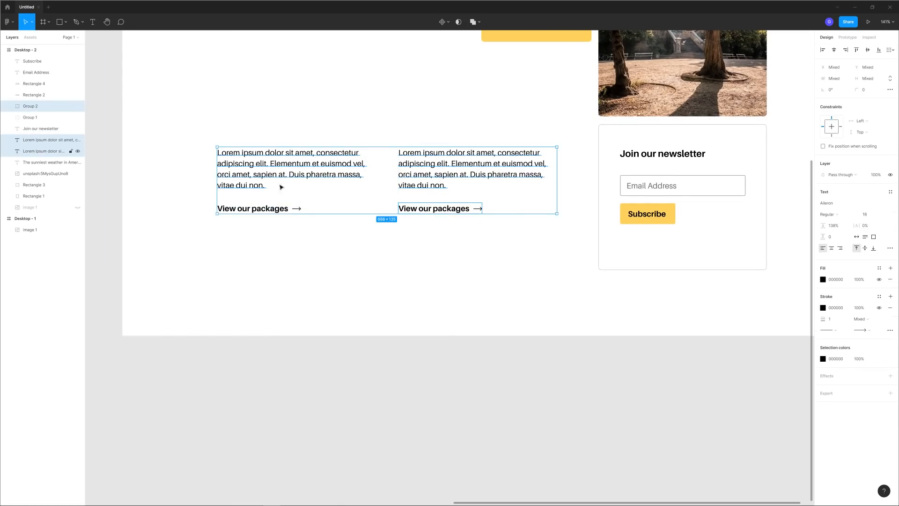
left_click(271, 208, "shift")
scroll(351, 234, "down", 4)
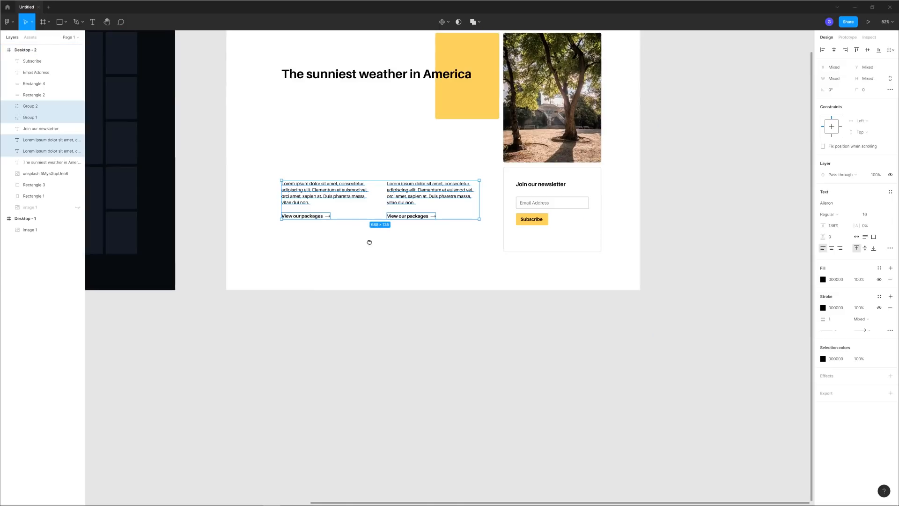
left_click(365, 196)
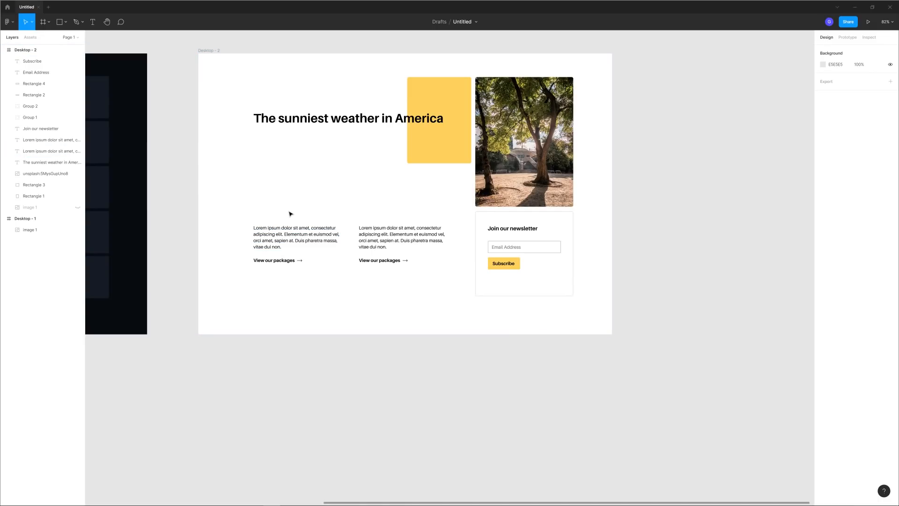
Step: Copy the "Join our newsletter" heading above the first text column and change the copy's text to "Best Destinations"
left_click_drag(256, 135, 387, 150)
scroll(315, 165, "up", 5)
left_click_drag(593, 265, 237, 240)
left_click(251, 175)
left_click(275, 234)
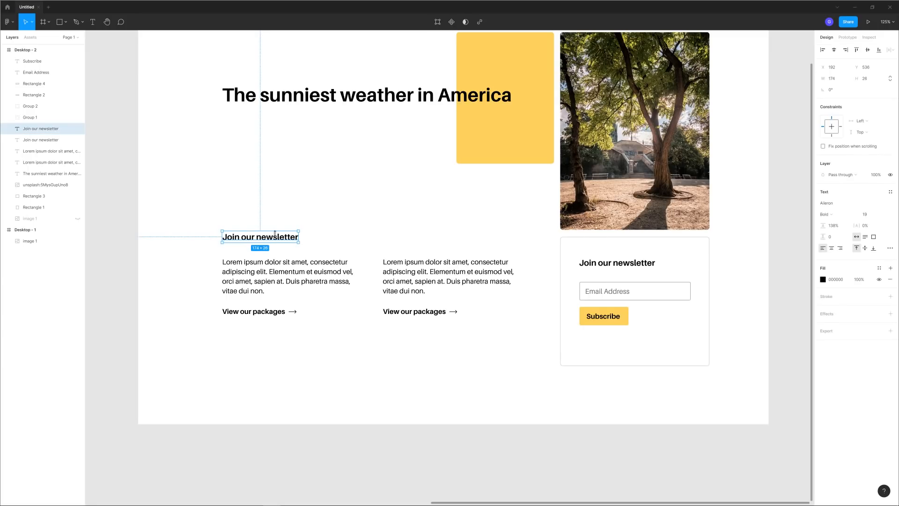
double_click(275, 240)
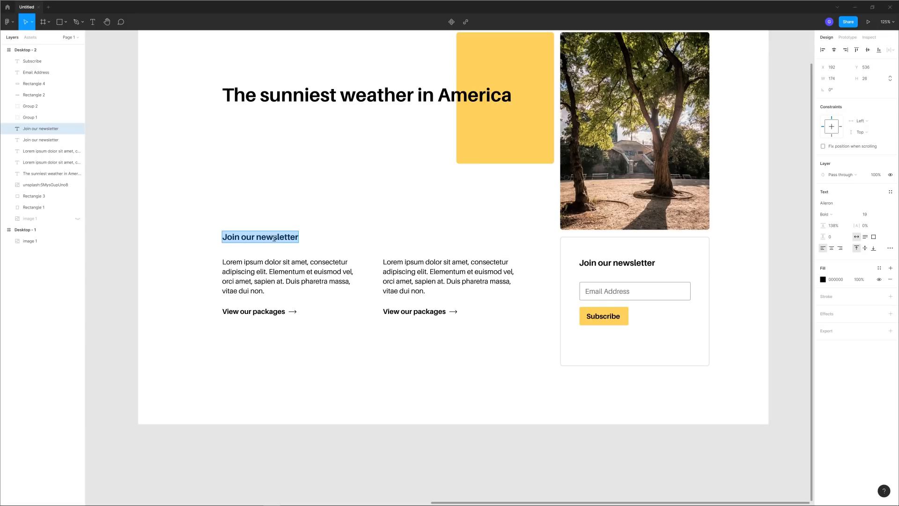
type("Best")
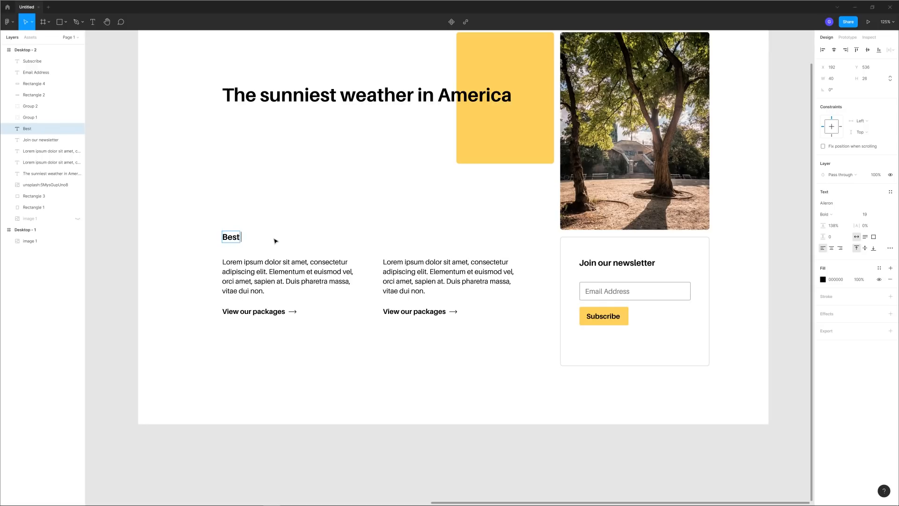
type(" Destinations")
key("Escape")
Step: Copy the "Best Destinations" heading above the second text column and change the copy's text to "24/7 Support"
left_click_drag(273, 237, 429, 238)
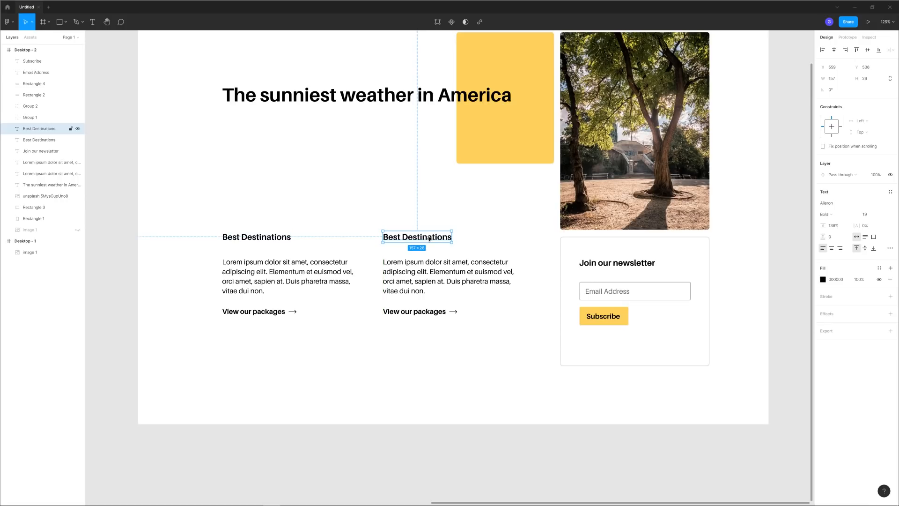
double_click(429, 238)
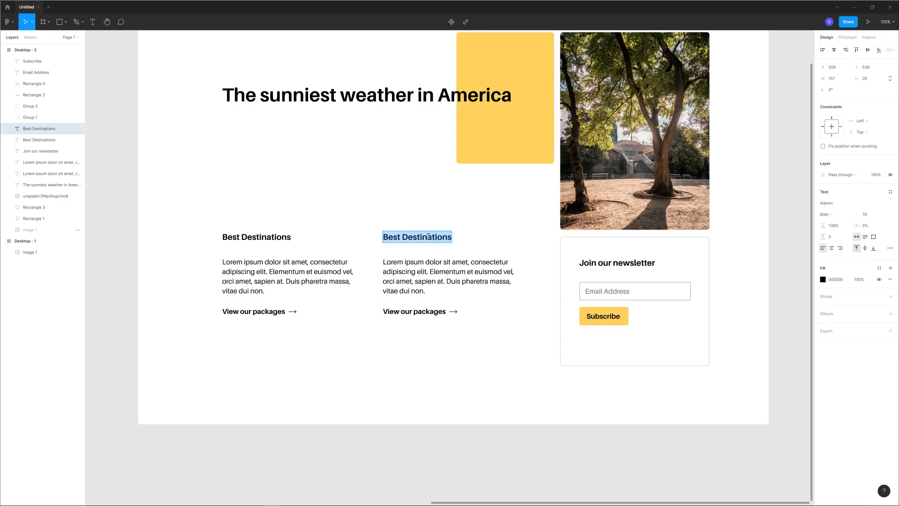
type("24/7 Sup")
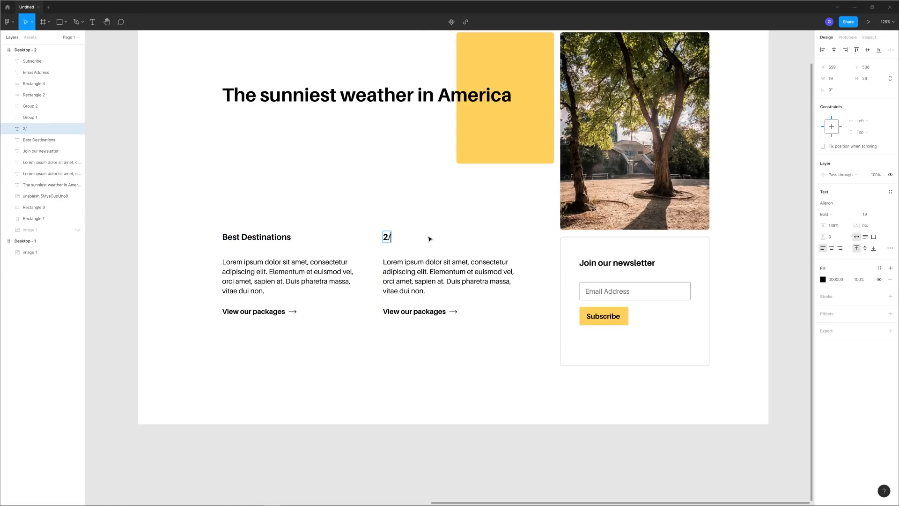
type("port")
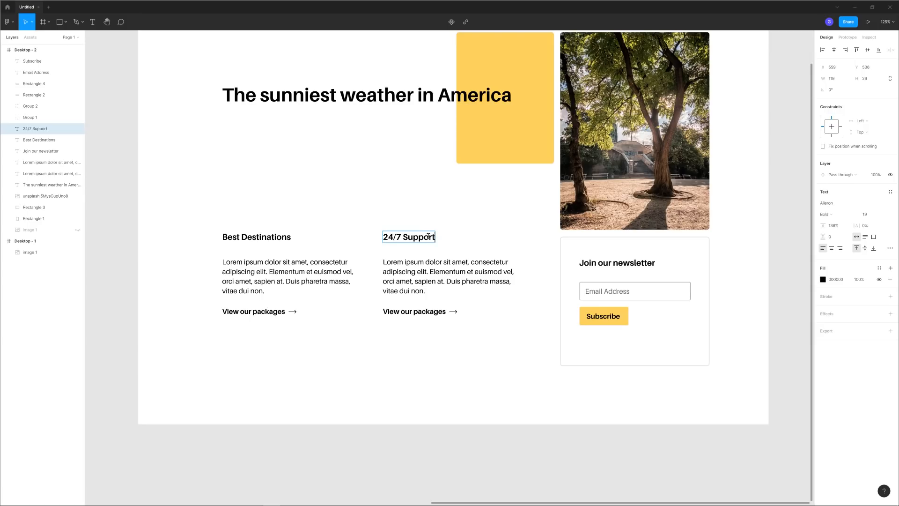
left_click(446, 230)
scroll(481, 210, "down", 5)
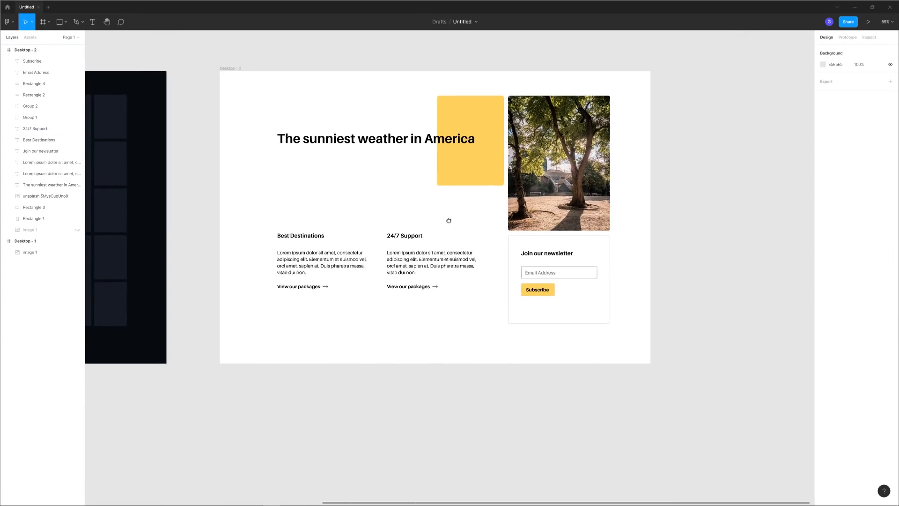
Step: Set the fill of both Lorem ipsum paragraphs to dark gray 3F3F3F
scroll(366, 209, "up", 5)
left_click(336, 280)
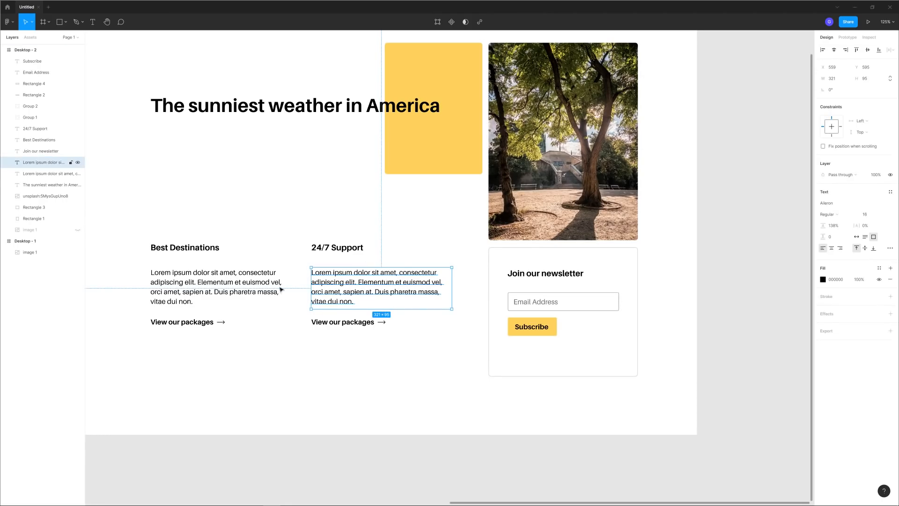
left_click(270, 288, "shift")
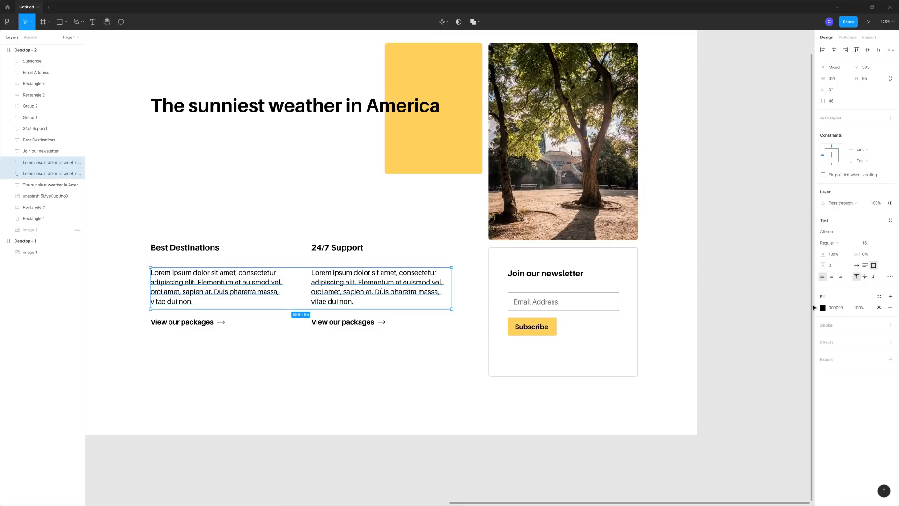
left_click(823, 307)
left_click_drag(734, 367, 678, 384)
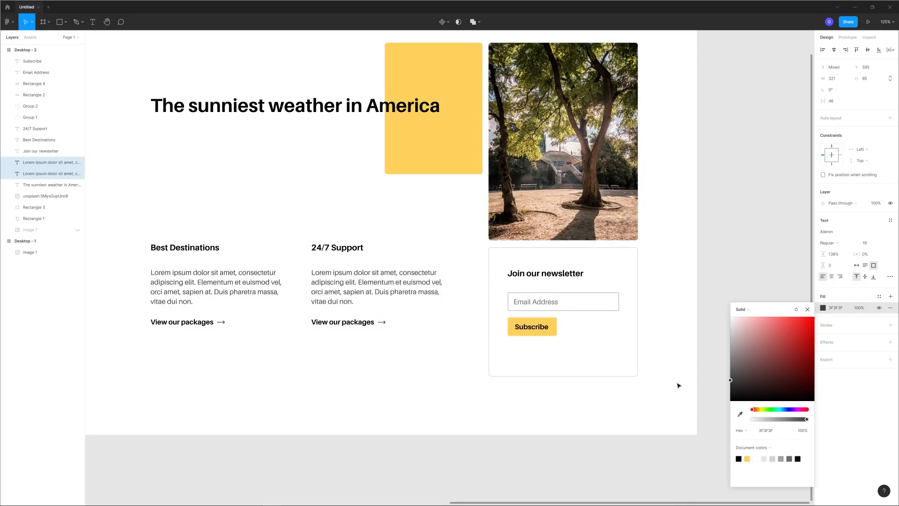
left_click(403, 383)
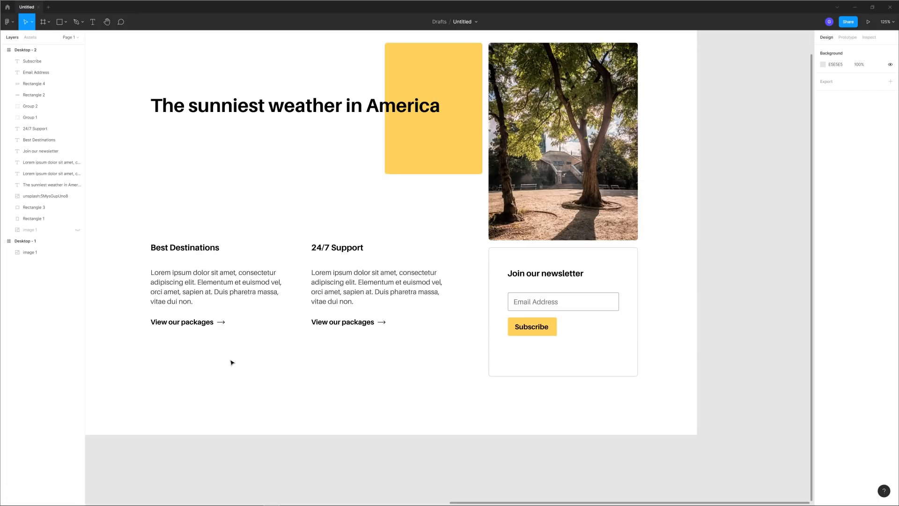
Step: Recolor both "View our packages" links and their arrows dark blue, starting from the Subscribe button's sampled yellow
left_click(193, 326)
left_click(340, 324, "shift")
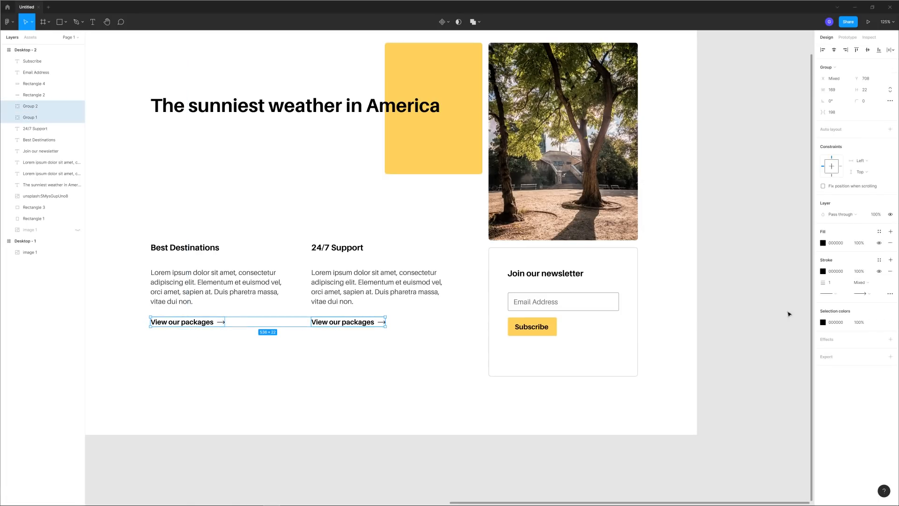
left_click(823, 324)
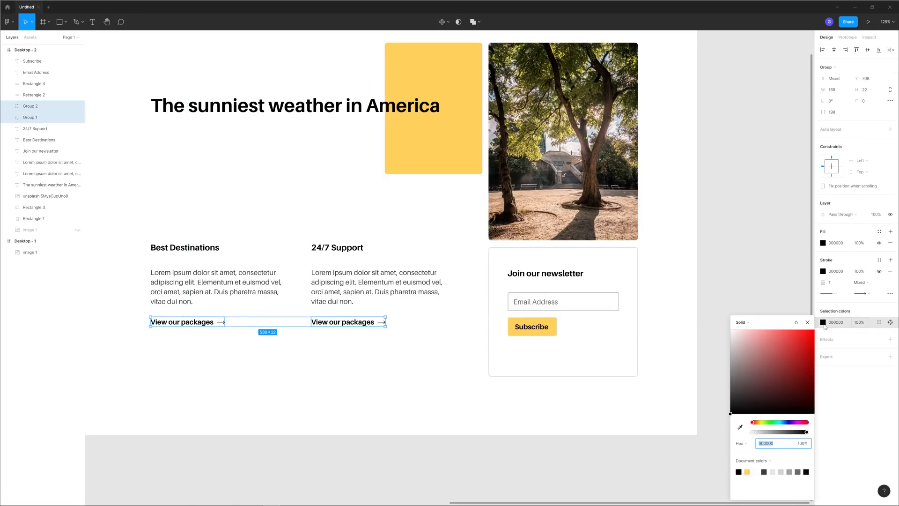
left_click(740, 427)
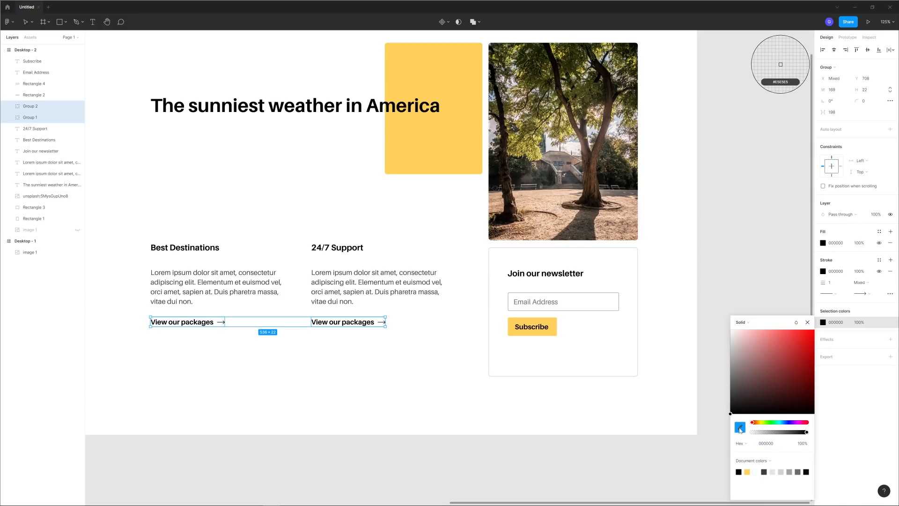
left_click(553, 324)
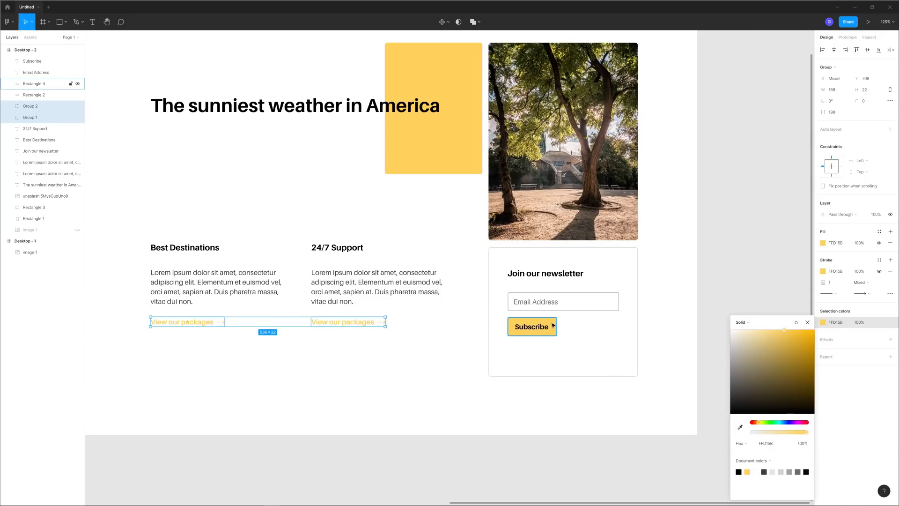
left_click(784, 423)
left_click_drag(784, 426, 786, 427)
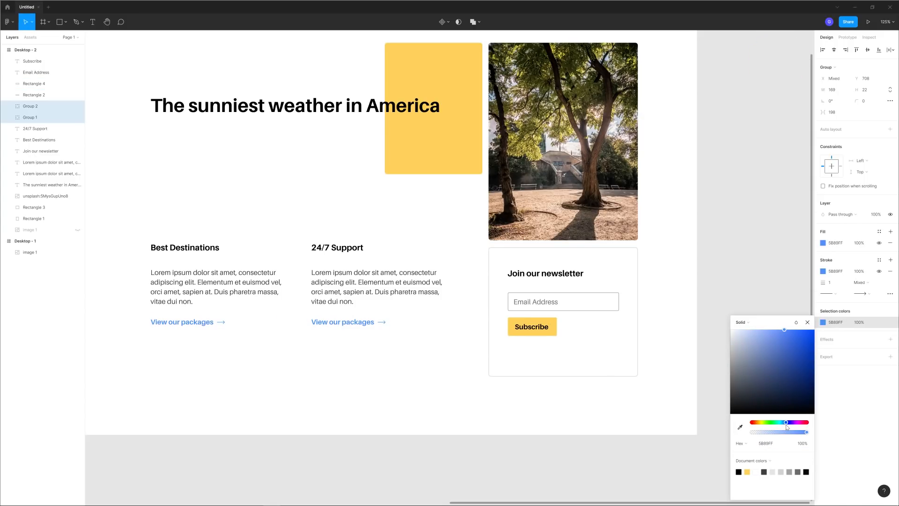
mouse_move(775, 351)
left_mouse_down()
mouse_move(755, 372)
mouse_move(760, 384)
left_mouse_up()
left_click(366, 386)
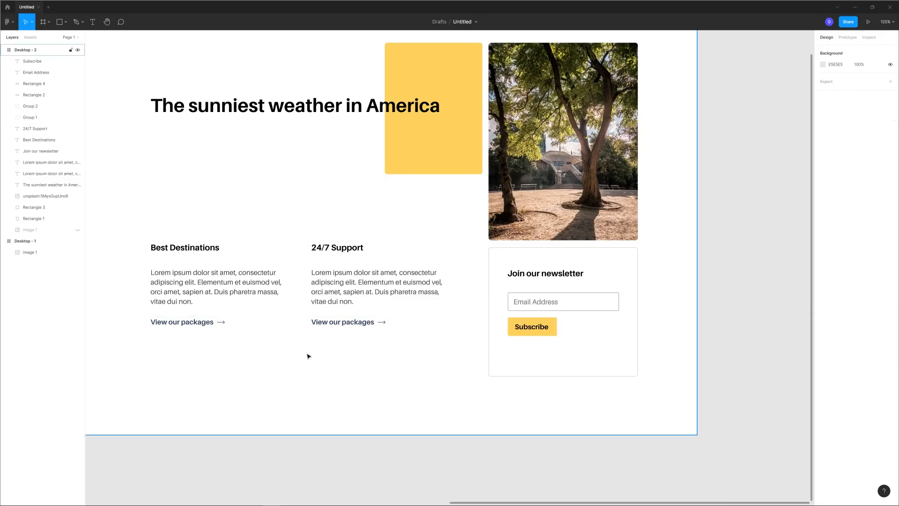
Step: Place a copy of the "The sunniest weather in America" heading directly below the original, aligned to its left edge
scroll(307, 356, "down", 5)
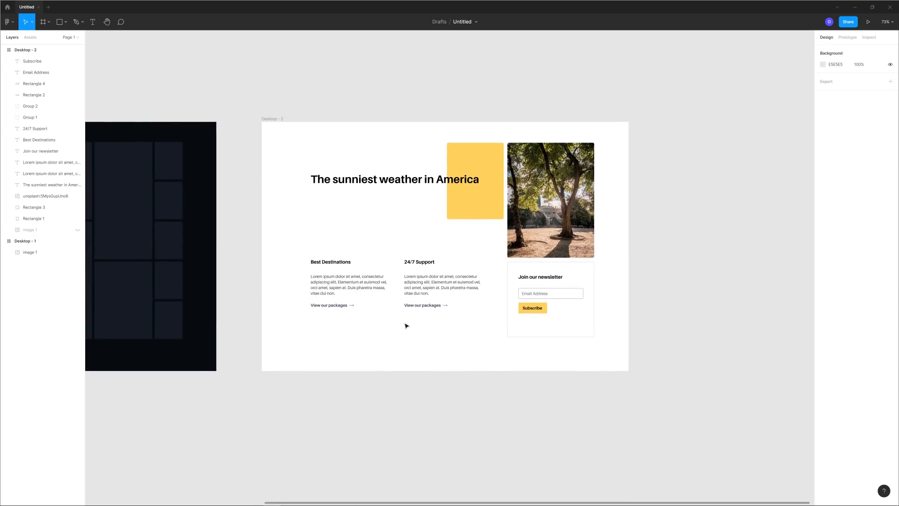
scroll(403, 325, "up", 3)
left_click_drag(454, 323, 374, 327)
scroll(374, 327, "up", 2)
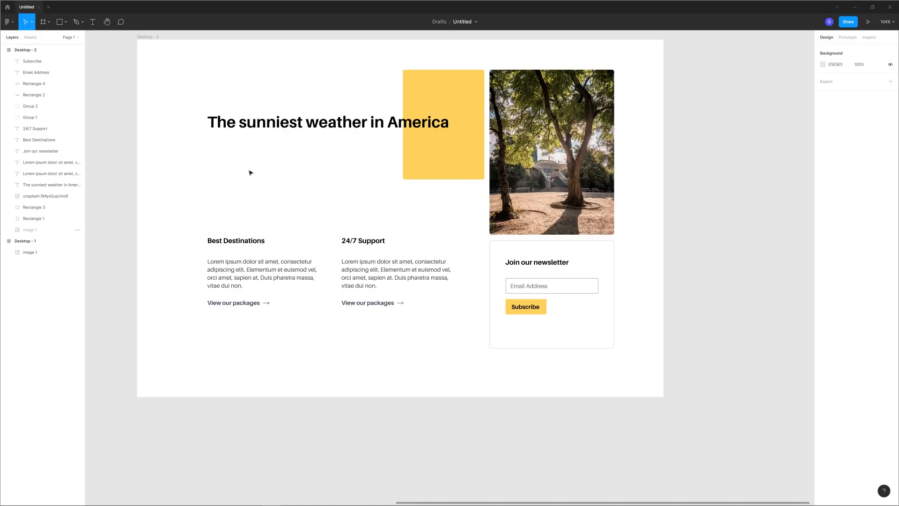
left_click(269, 128)
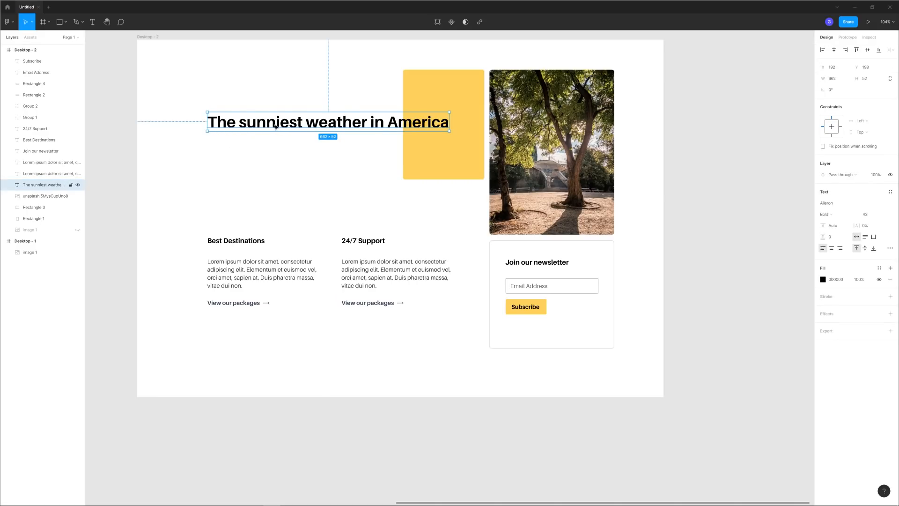
left_click_drag(273, 122, 273, 147)
Step: Replace the copied heading's text with "For the lowest fees possible, guaranteed."
double_click(274, 148)
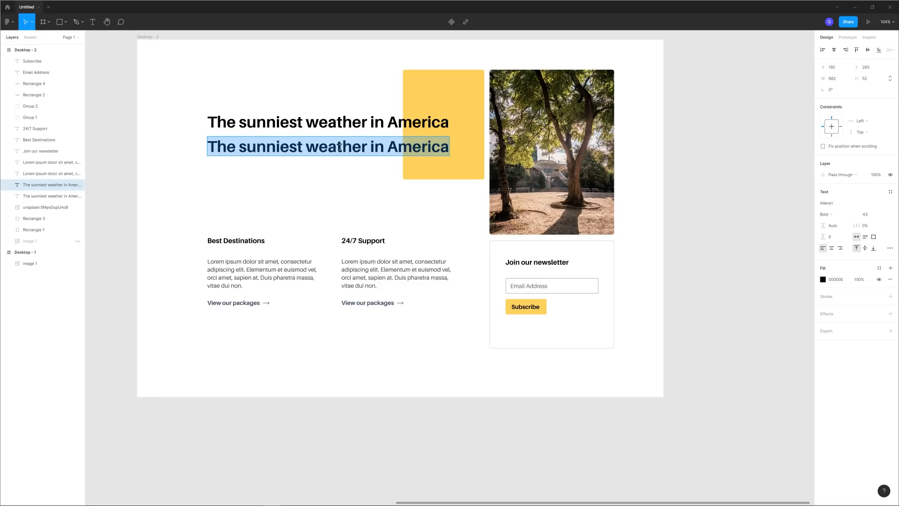
type("For the")
key("BackSpace")
key("BackSpace")
key("BackSpace")
type("the lowes")
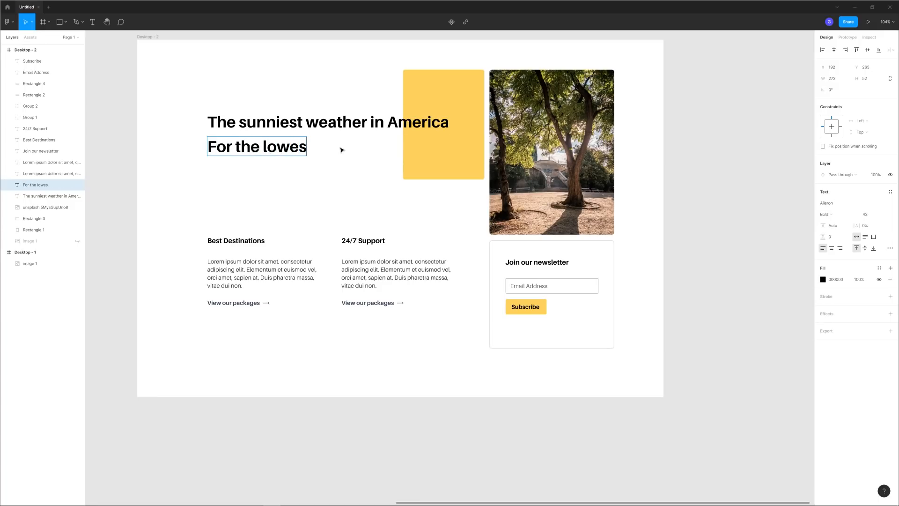
type("t fees possible, guaranteed.")
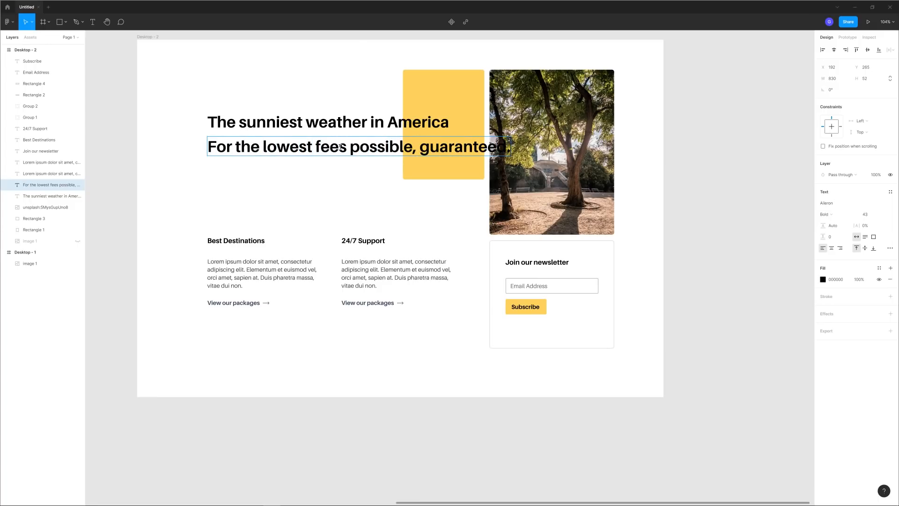
key("Escape")
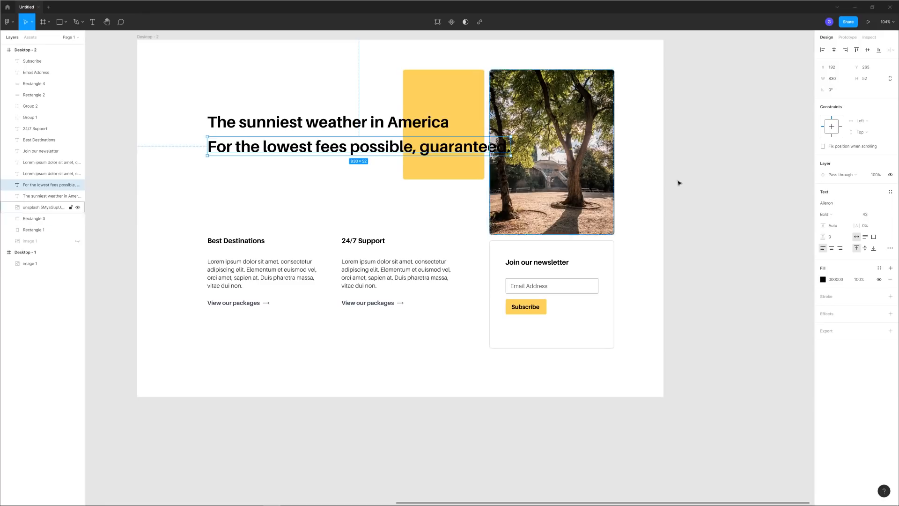
Step: Set the "For the lowest fees possible, guaranteed." line to font size 28 and Light weight
left_click(869, 215)
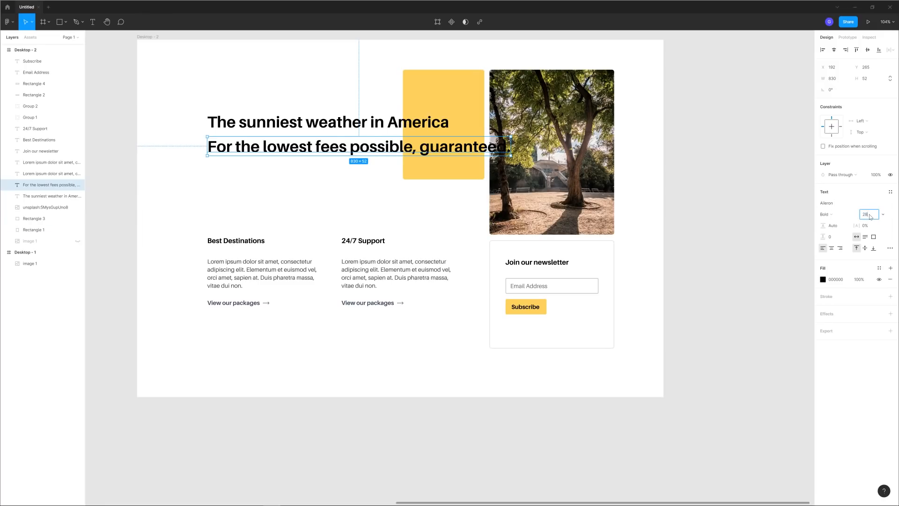
key("Return")
left_click(826, 214)
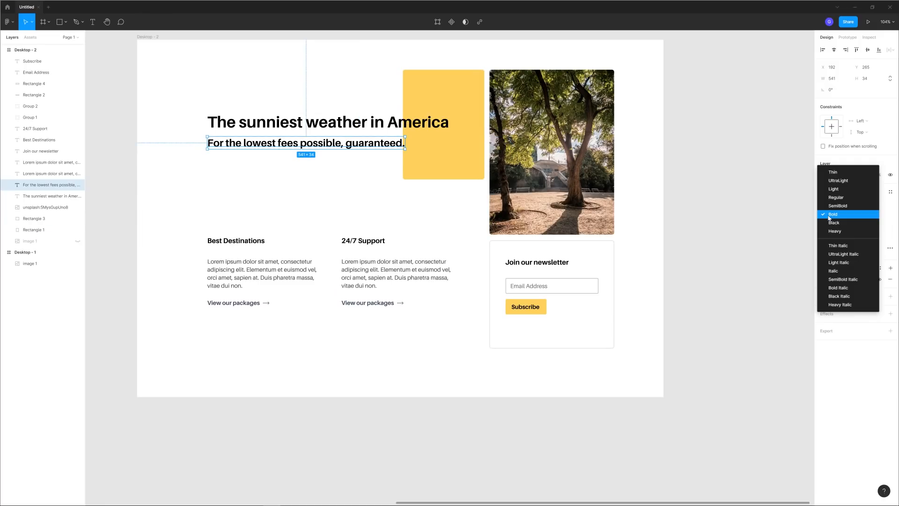
left_click(834, 193)
left_click(251, 194)
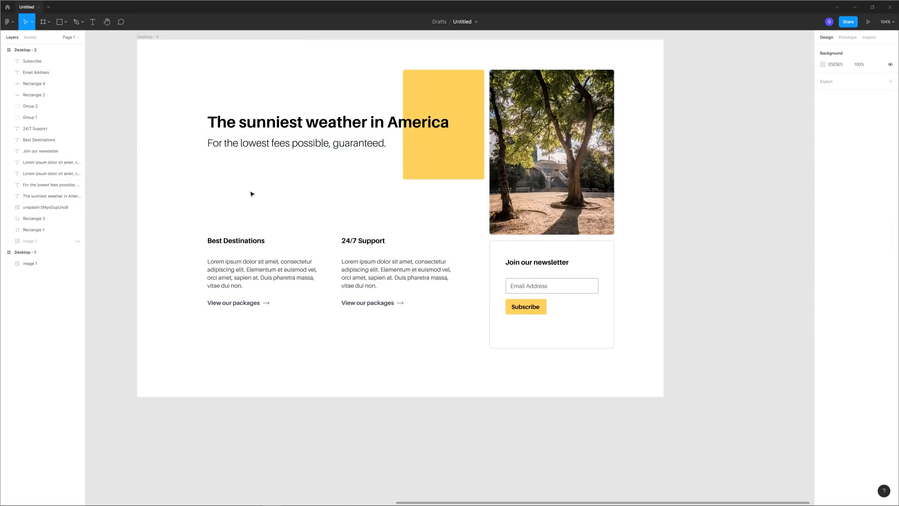
Step: Try smaller font sizes on the line below the main heading and return it to 28
left_click(272, 145)
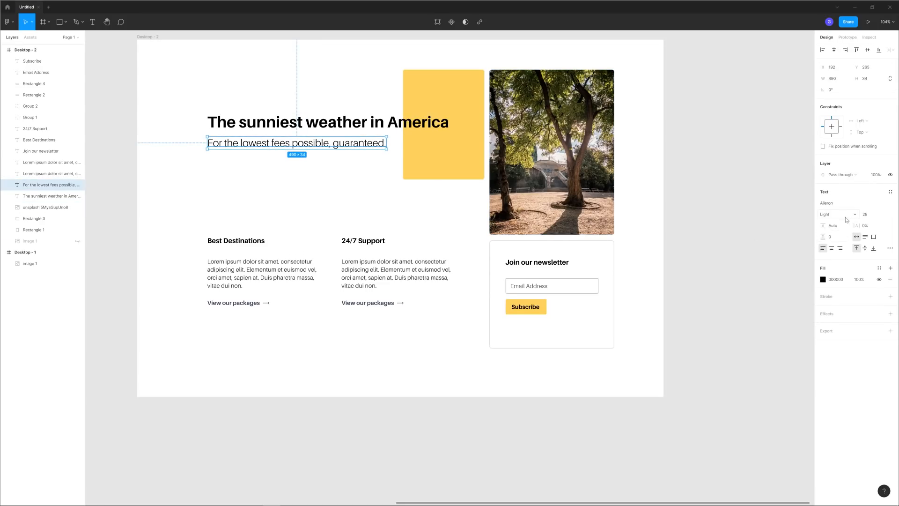
left_click(867, 214)
key("Down")
key("Down")
key("Down")
key("Down")
key("Down")
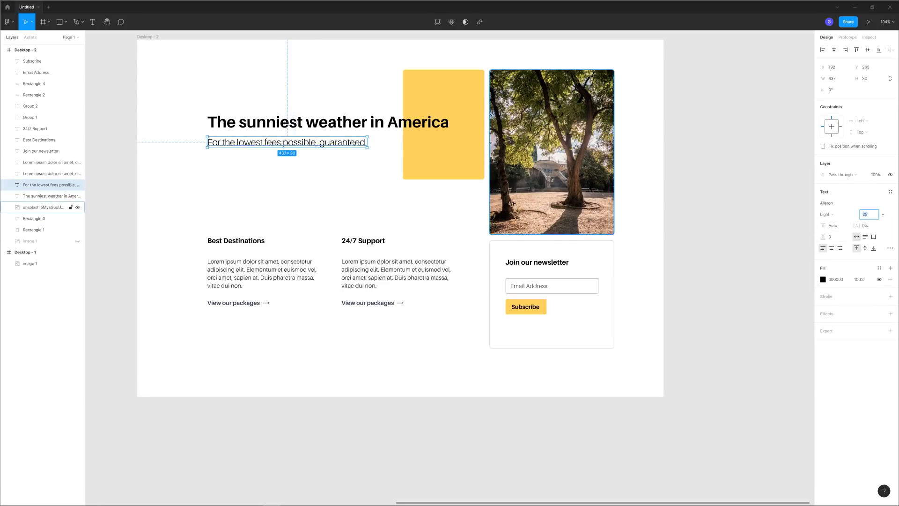
key("Up")
key("Up")
key("Up")
key("Up")
key("Up")
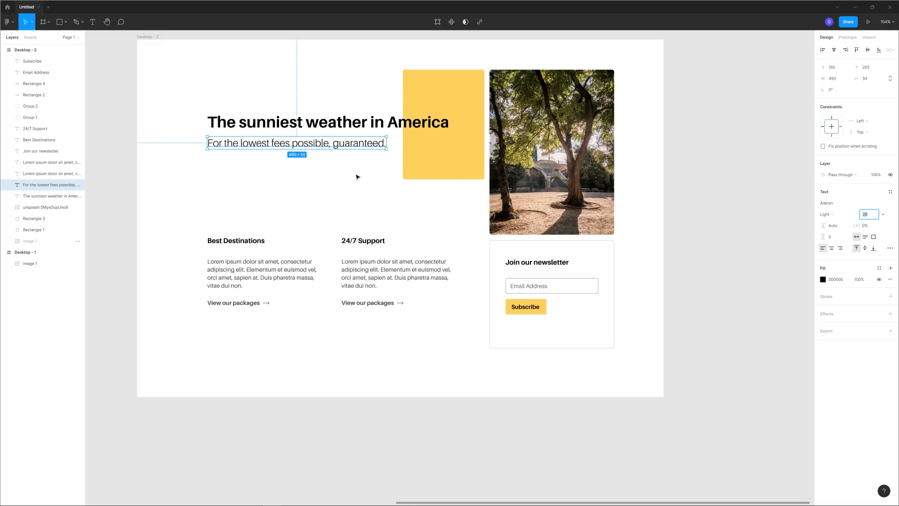
Step: Move the "For the lowest fees possible, guaranteed." line slightly closer to the main heading
left_click(370, 213)
left_click_drag(344, 149, 342, 147)
left_click(360, 178)
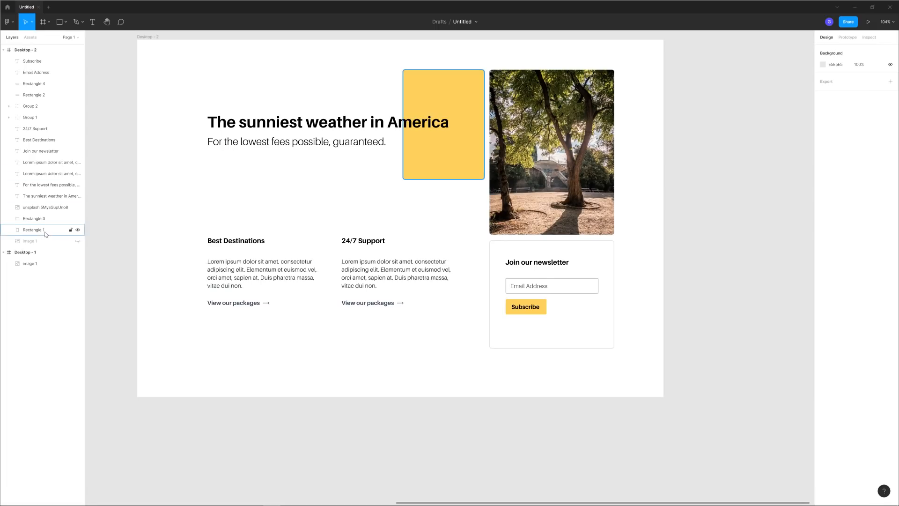
Step: Show the block layout image, move it and all the page content slightly down the Desktop - 2 frame, and hide the image again
left_click(72, 241)
left_click_drag(168, 61, 652, 393)
left_click_drag(569, 199, 568, 214)
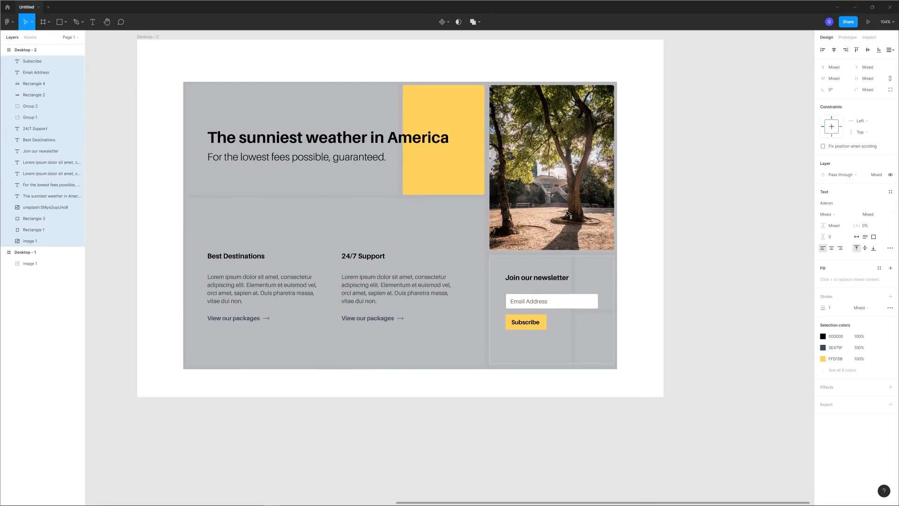
left_click(678, 200)
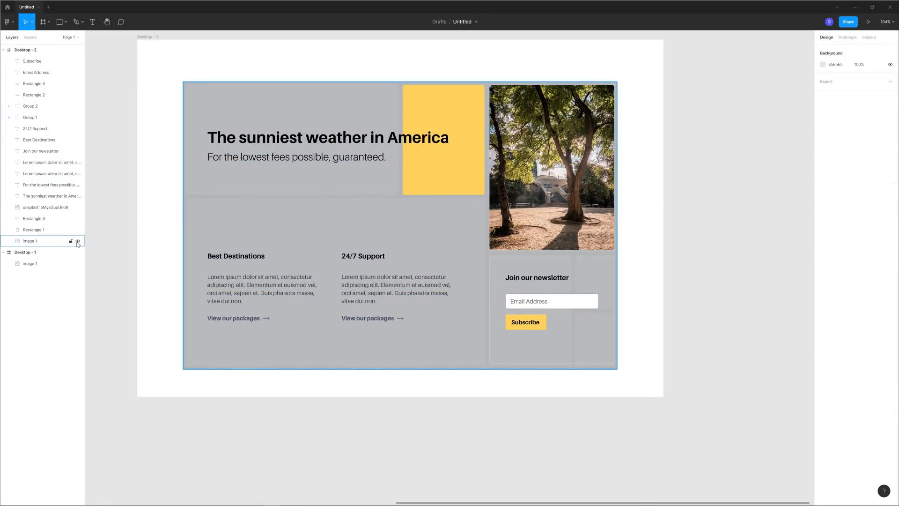
left_click(78, 241)
scroll(178, 143, "down", 1)
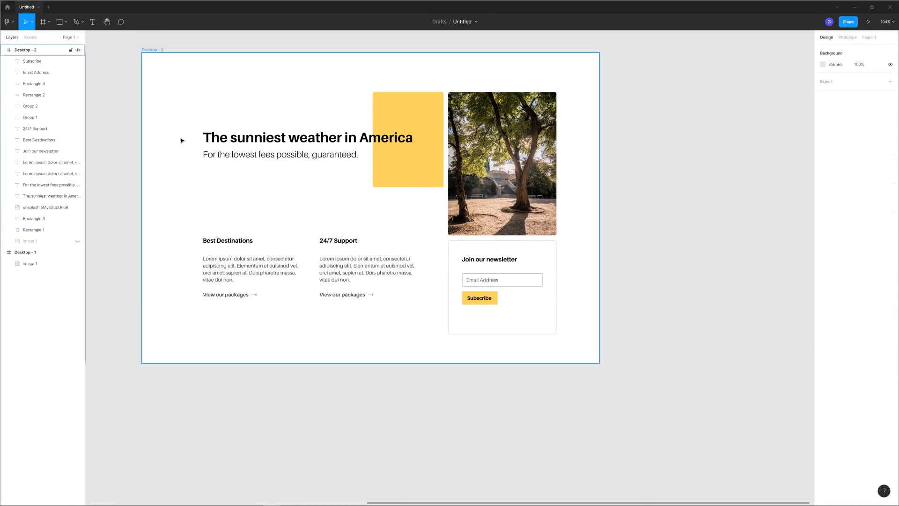
Step: Extend the lower edge of the Desktop - 2 frame to make it 1440 × 1070
left_click_drag(176, 141, 237, 122)
left_click_drag(219, 64, 214, 96)
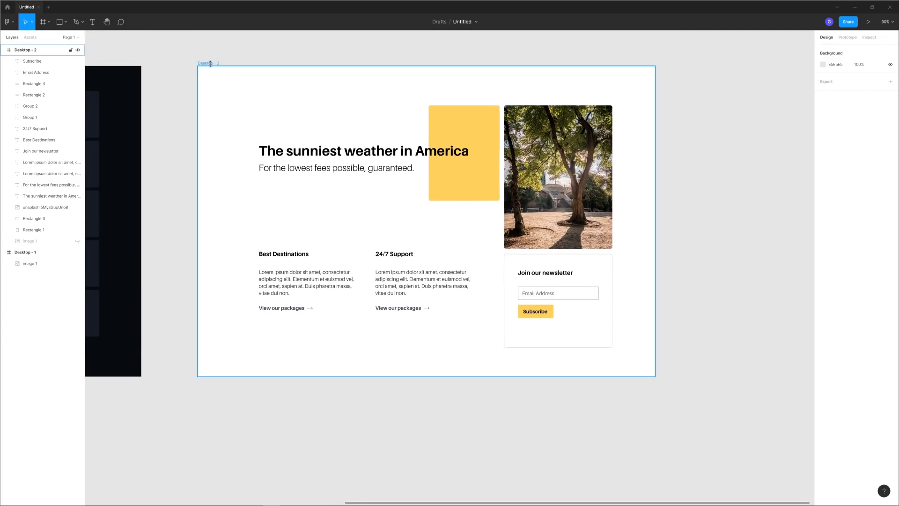
left_click(211, 65)
left_click_drag(431, 376, 431, 405)
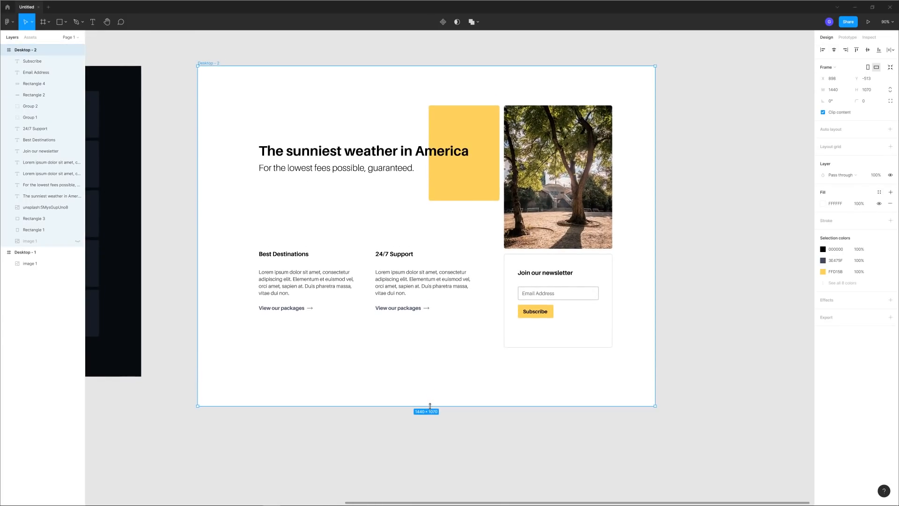
left_click(736, 293)
Step: Run the Iconify plugin and search its icons for "land" and "flight"
scroll(705, 300, "up", 2)
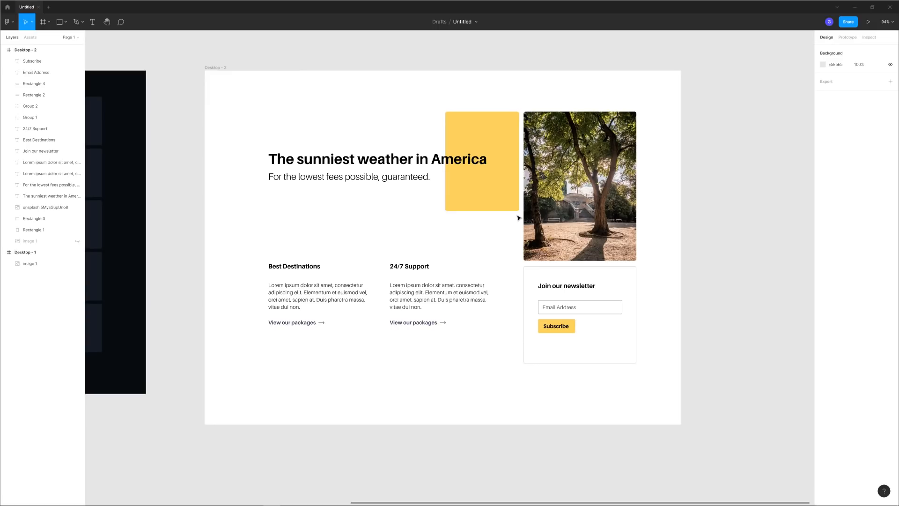
right_click(690, 206)
mouse_move(702, 257)
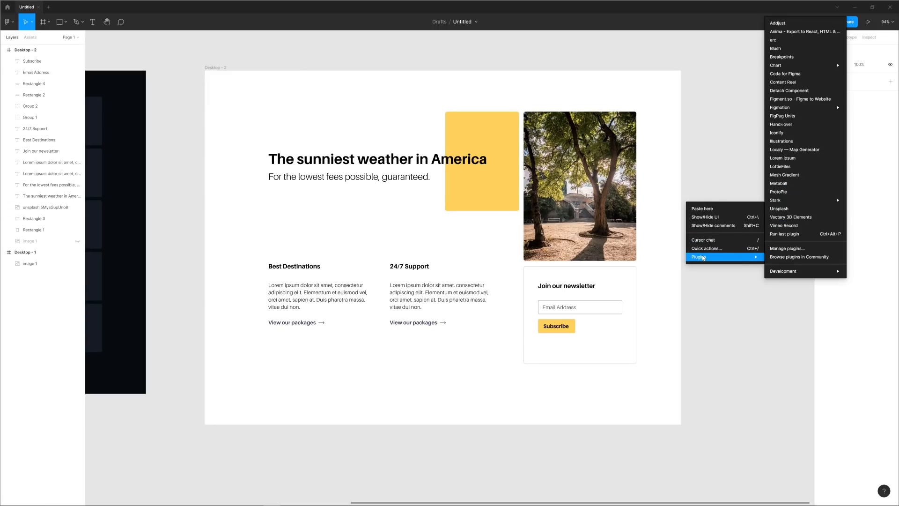
left_click(794, 141)
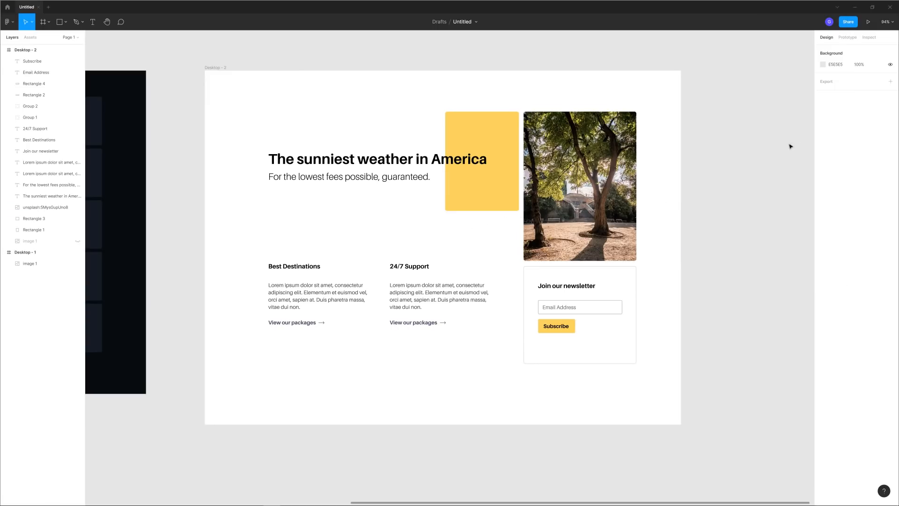
left_click_drag(513, 205, 474, 209)
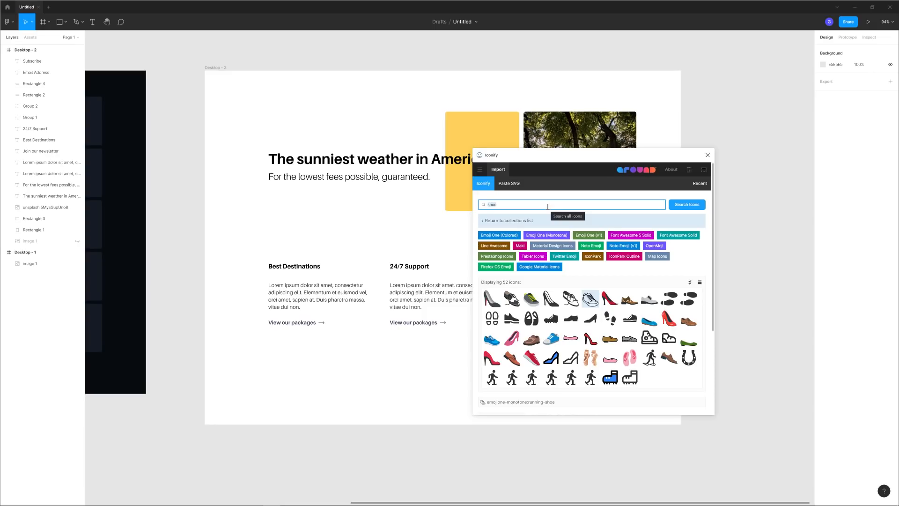
type("land")
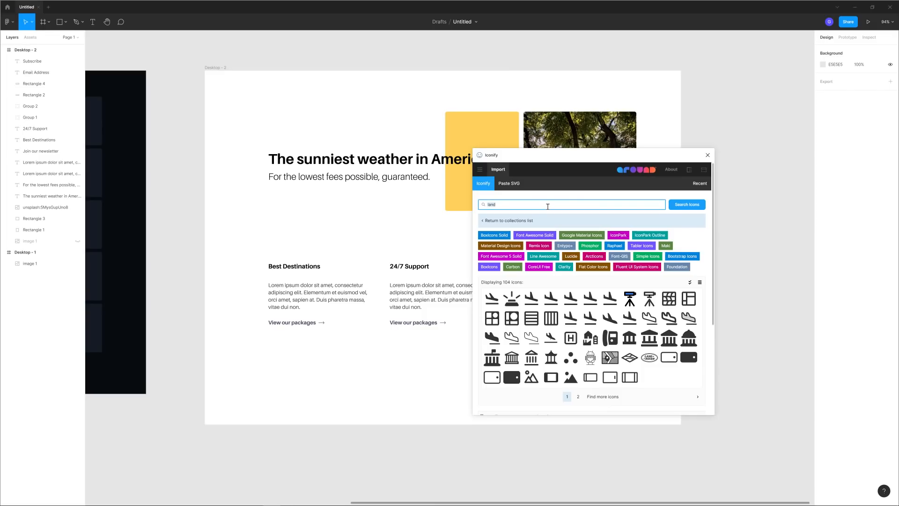
type("flight")
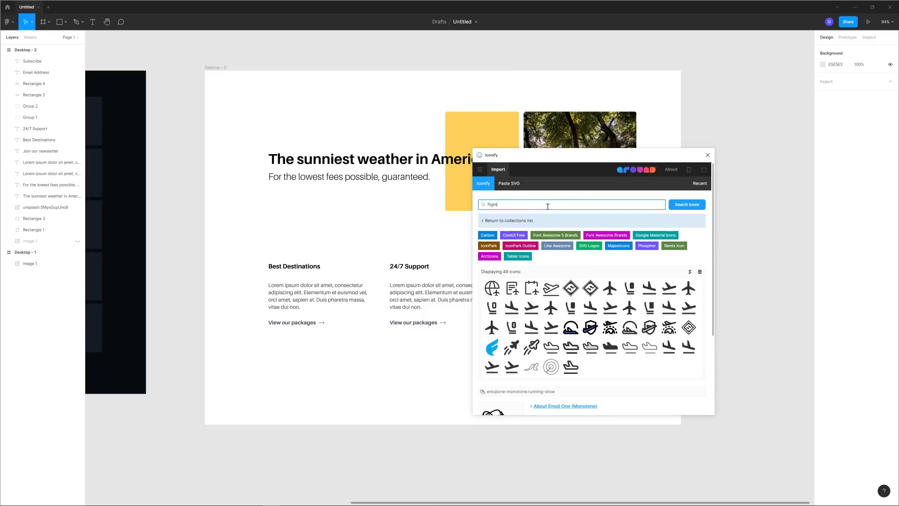
Step: Place the carbon:flight-international globe icon above the "Best Destinations" heading and nudge it down
left_click_drag(492, 287, 284, 232)
key("Down")
key("Down")
key("Down")
key("Down")
key("Down")
key("Down")
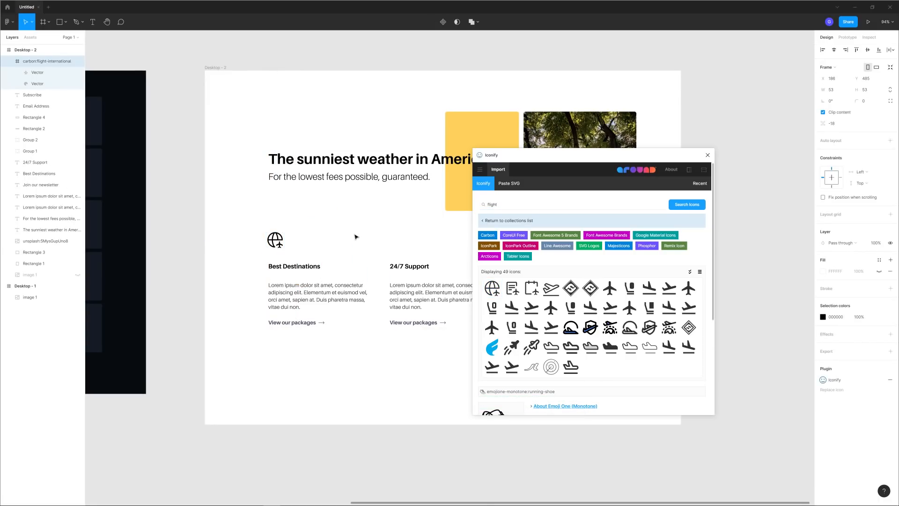
left_click(331, 238)
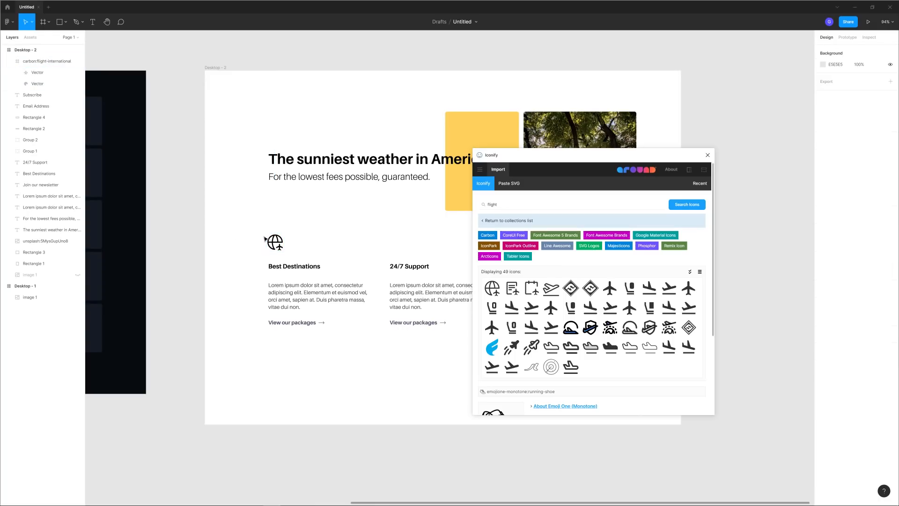
Step: Search the icons for "support" and try the bx:support headset icon above the "24/7 Support" heading
left_click(506, 205)
type("support")
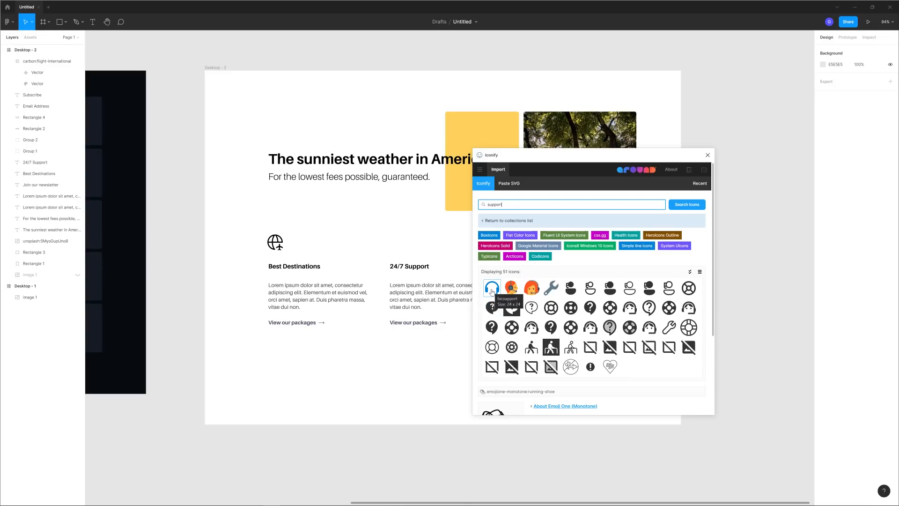
left_click_drag(491, 291, 394, 255)
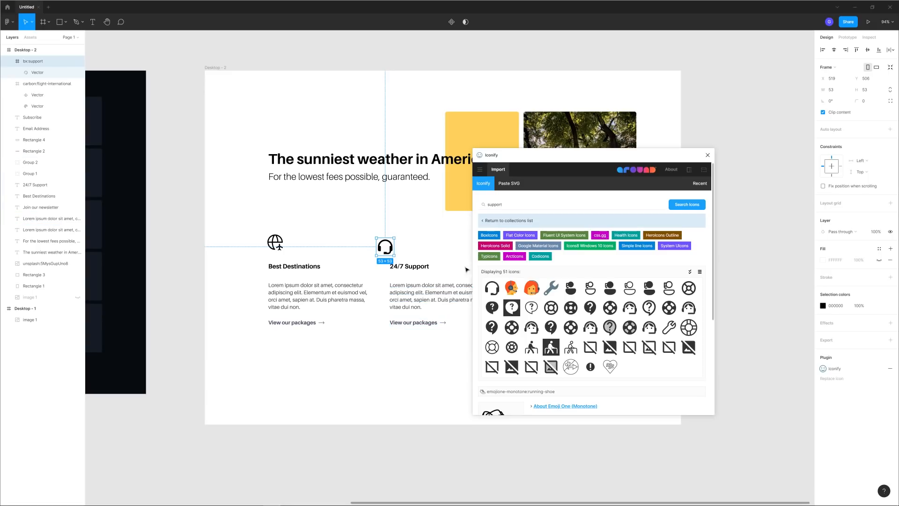
Step: Replace the headset icon with the question-mark chat bubble from a "help" search, above the "24/7 Support" heading, and close the plugin
double_click(519, 205)
type("help")
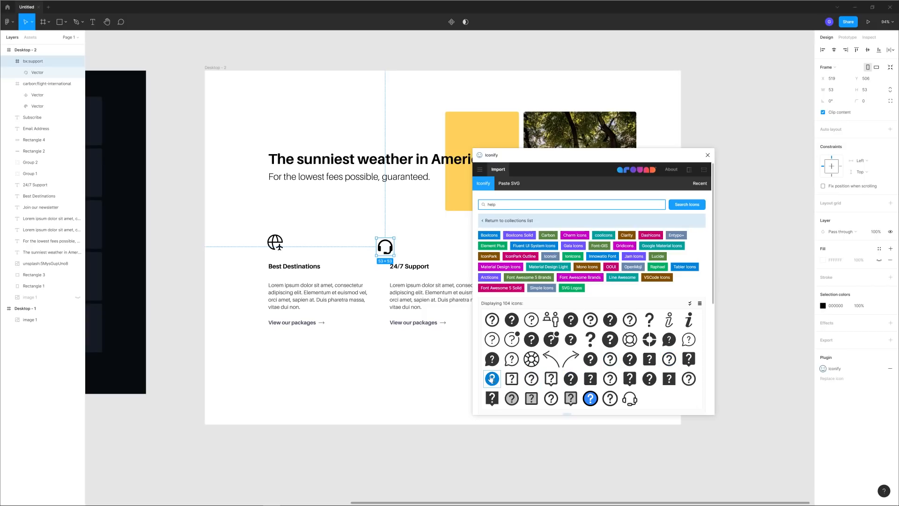
left_click_drag(509, 363, 400, 245)
left_click(389, 246)
key("Delete")
left_click(460, 248)
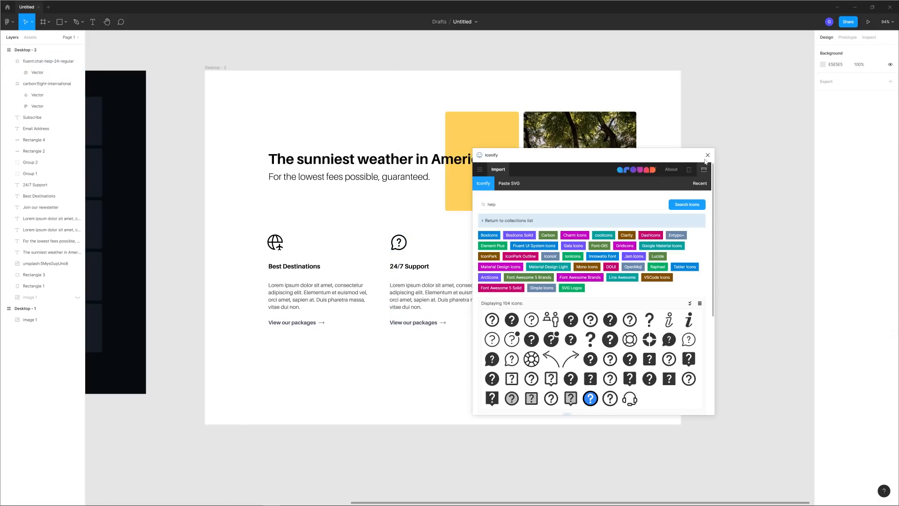
left_click(708, 155)
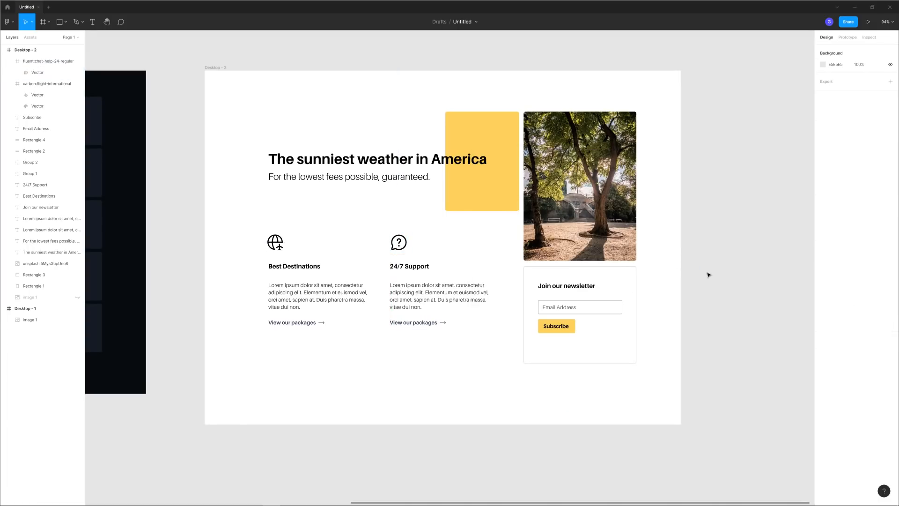
scroll(259, 203, "up", 6)
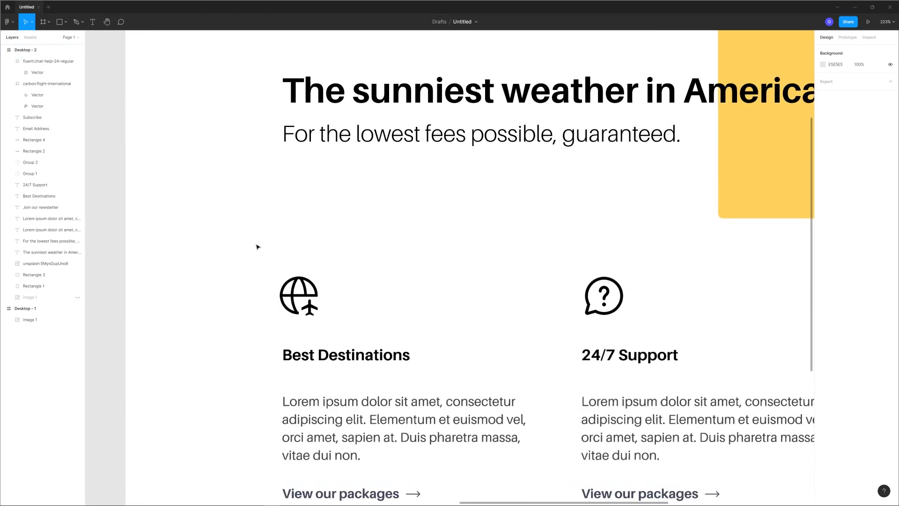
left_click_drag(361, 230, 404, 199)
scroll(358, 234, "up", 3)
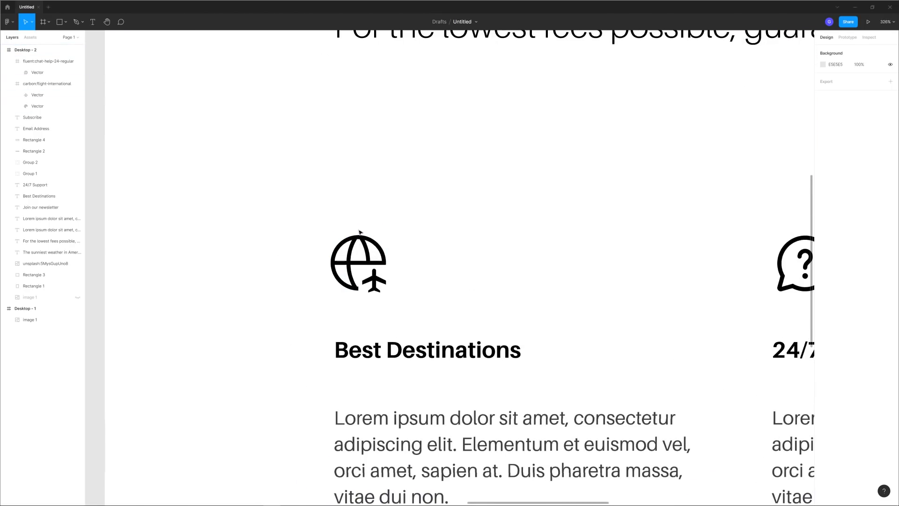
left_click(65, 22)
left_click(38, 62)
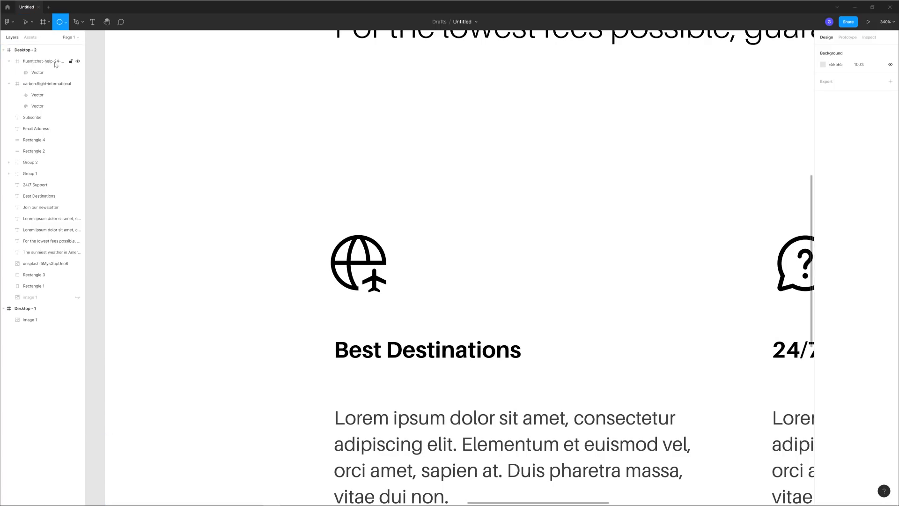
left_click_drag(351, 262, 388, 294)
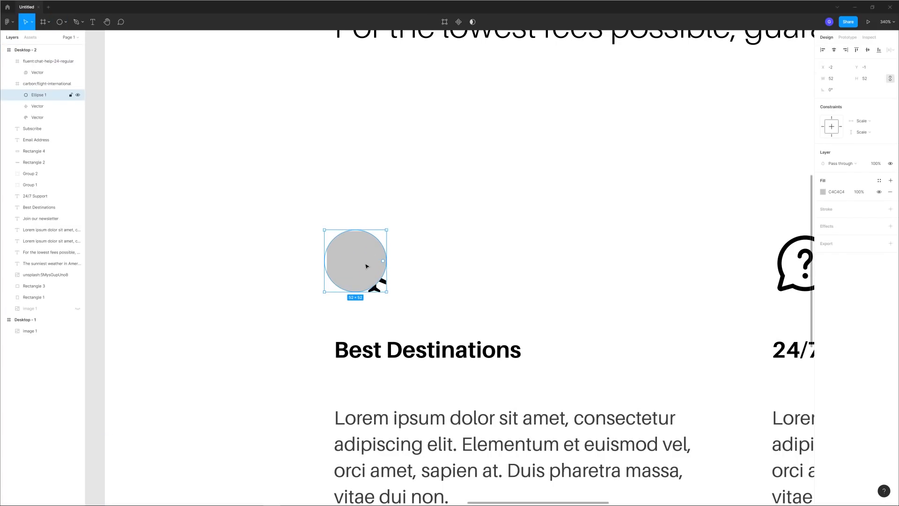
key("Delete")
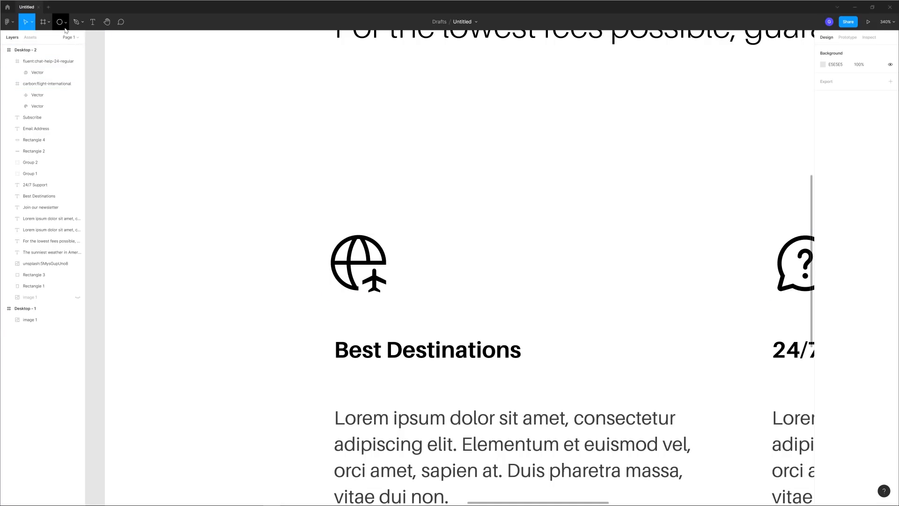
Step: Draw a 38 × 38 circle over the upper-left part of the globe icon and ungroup the icon's frame
key("o")
left_click_drag(283, 218, 354, 251)
left_click(347, 259)
right_click(345, 257)
left_click(362, 354)
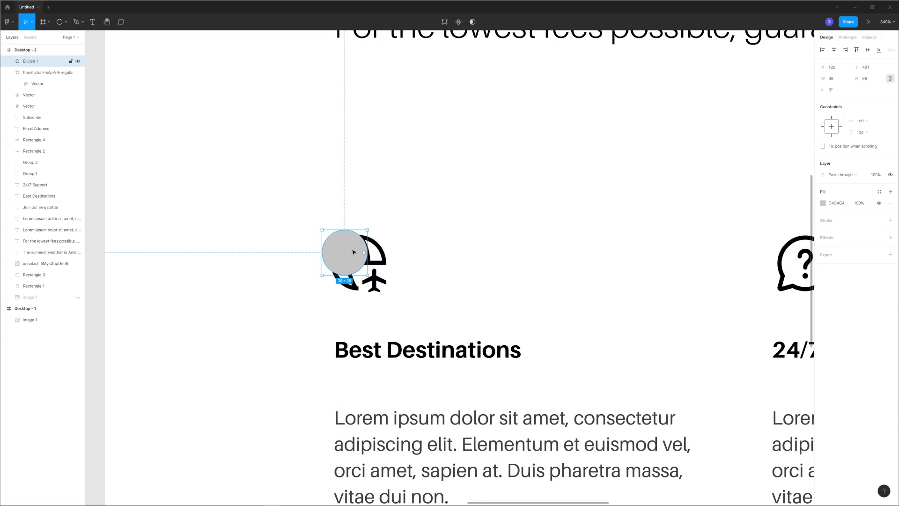
Step: Send the circle behind the globe icon and fill it with the yellow sampled from the large rectangle
key("bracketleft")
scroll(566, 218, "down", 5)
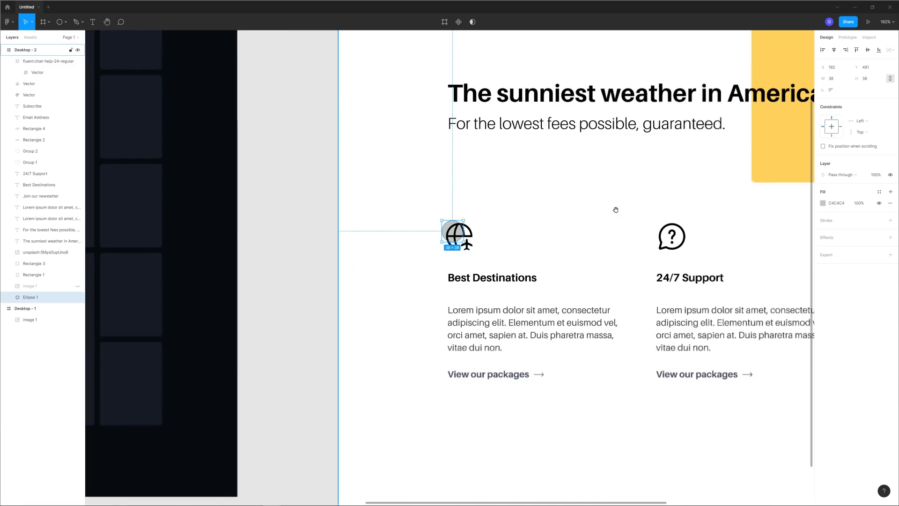
left_click_drag(616, 208, 463, 263)
key("i")
left_click(631, 168)
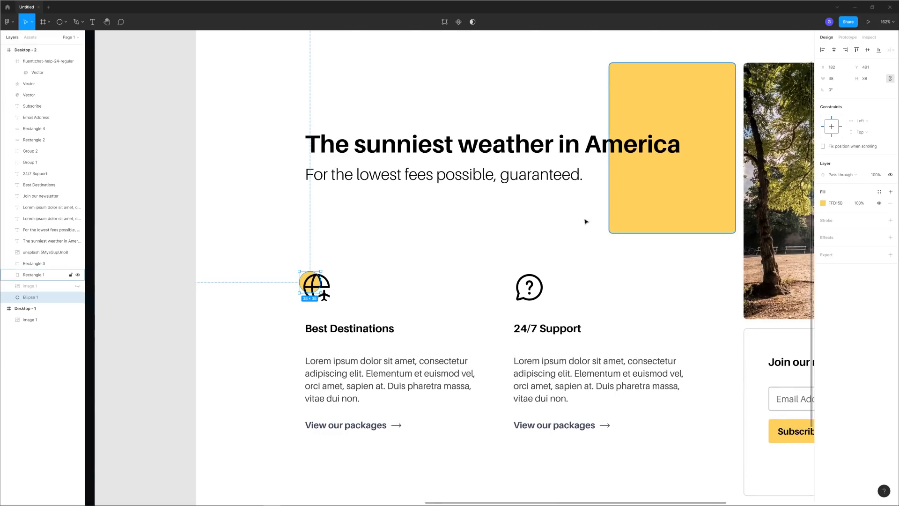
left_click(390, 241)
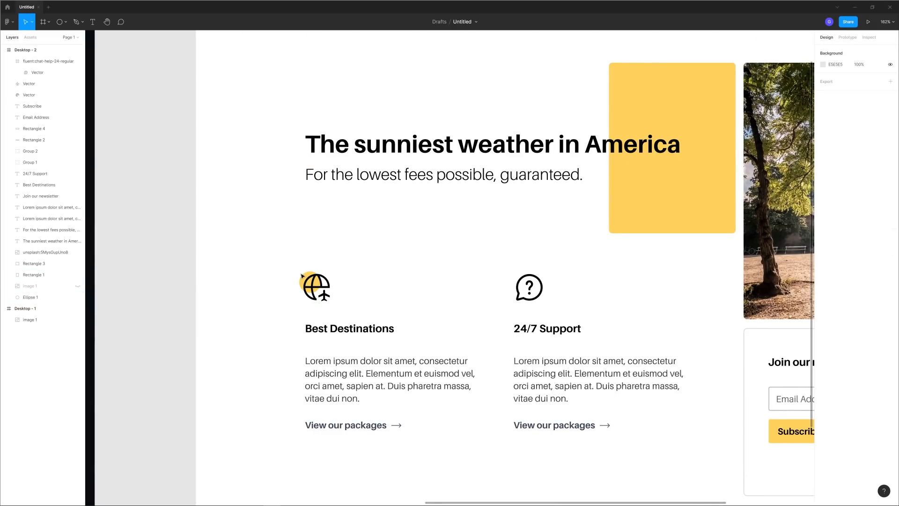
Step: Shift the hue of the circle behind the globe icon to turquoise, 5BFFD8
scroll(454, 248, "down", 3)
left_click_drag(422, 237, 364, 207)
scroll(327, 221, "up", 3)
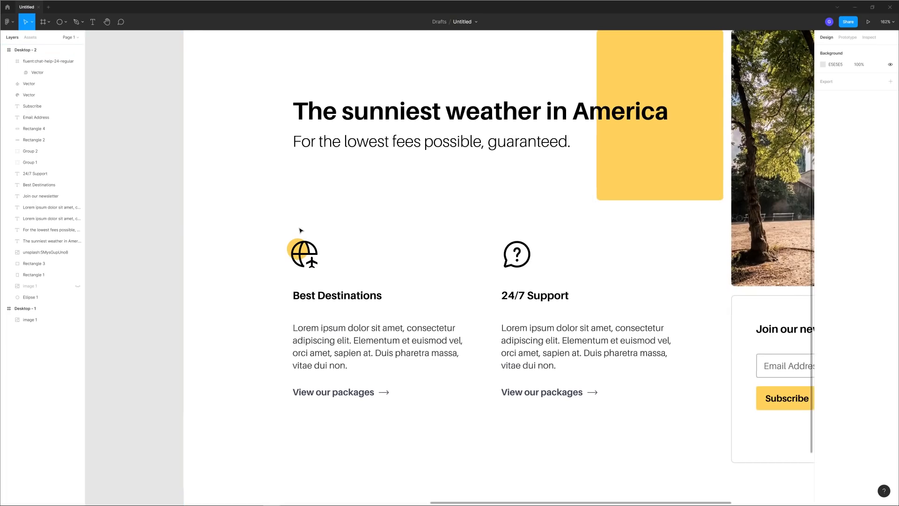
left_click(294, 242)
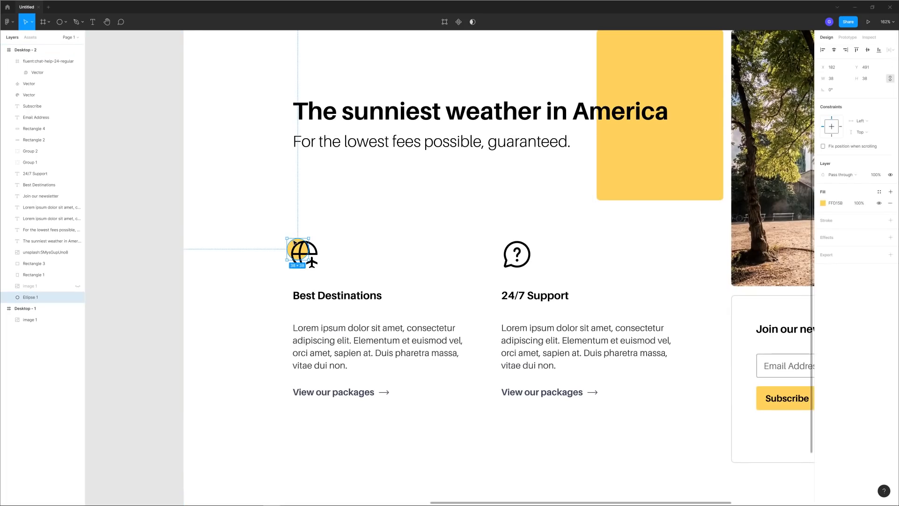
left_click(822, 204)
mouse_move(763, 308)
left_mouse_down()
mouse_move(754, 307)
mouse_move(777, 307)
left_mouse_up()
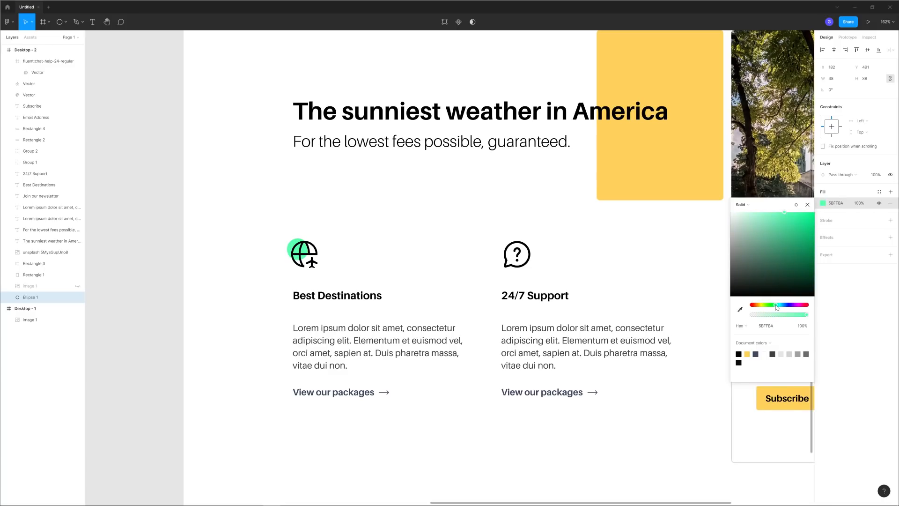
left_click(389, 215)
Step: Copy the turquoise circle behind the question-mark chat icon's upper-left part and ungroup that icon's frame
left_click_drag(297, 240, 515, 246)
right_click(501, 249)
left_click(519, 343)
key("Delete")
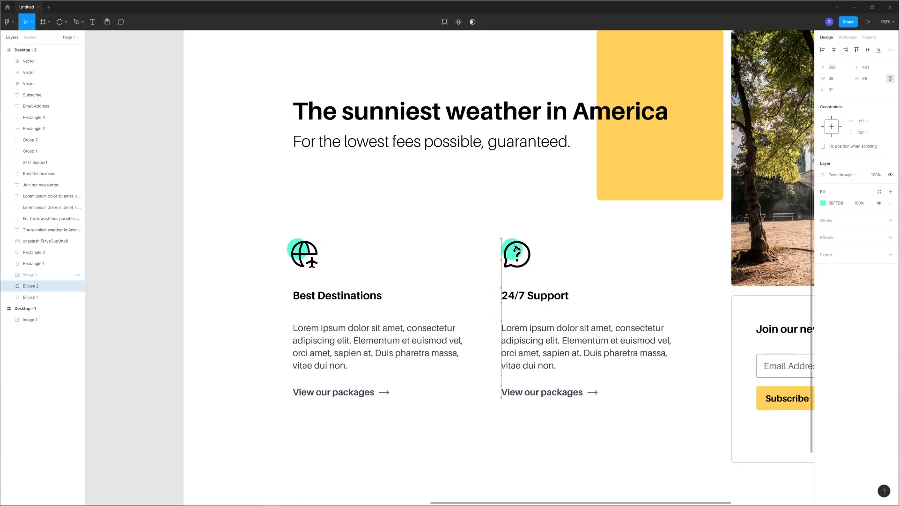
left_click(487, 217)
Step: Show the hidden block layout image behind the page content in the Desktop - 2 frame
scroll(567, 221, "down", 4)
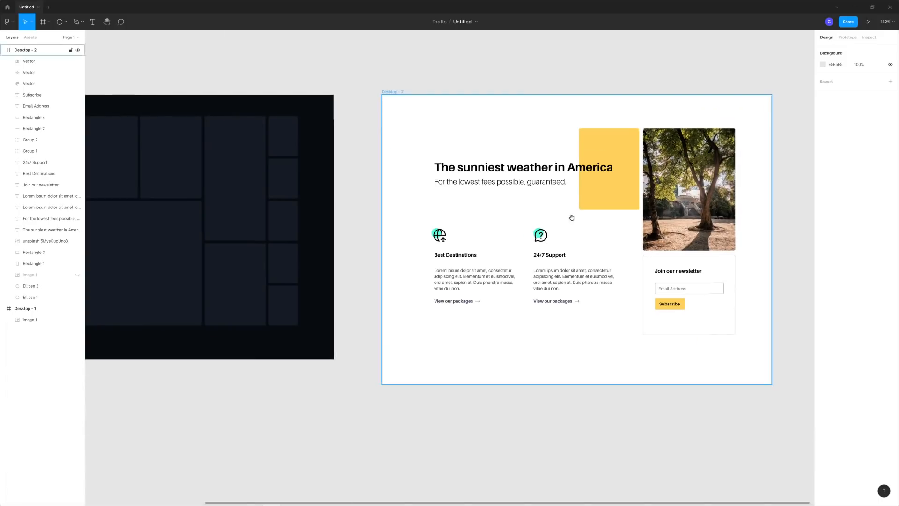
left_click_drag(570, 221, 441, 211)
scroll(421, 191, "down", 2)
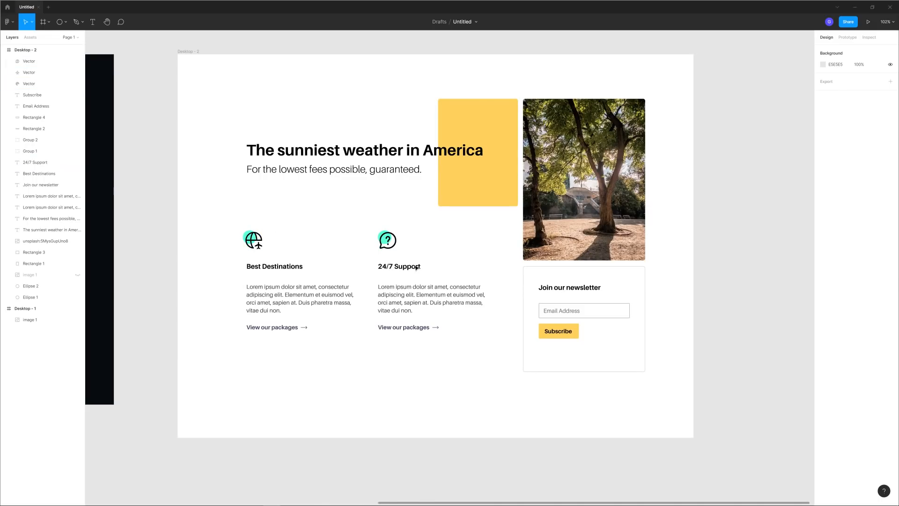
left_click_drag(327, 211, 348, 225)
left_click_drag(354, 218, 315, 217)
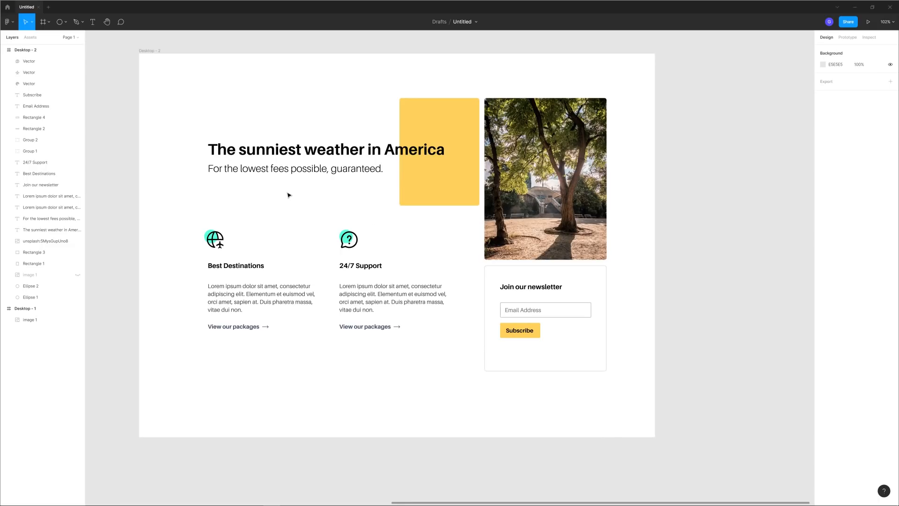
left_click(78, 275)
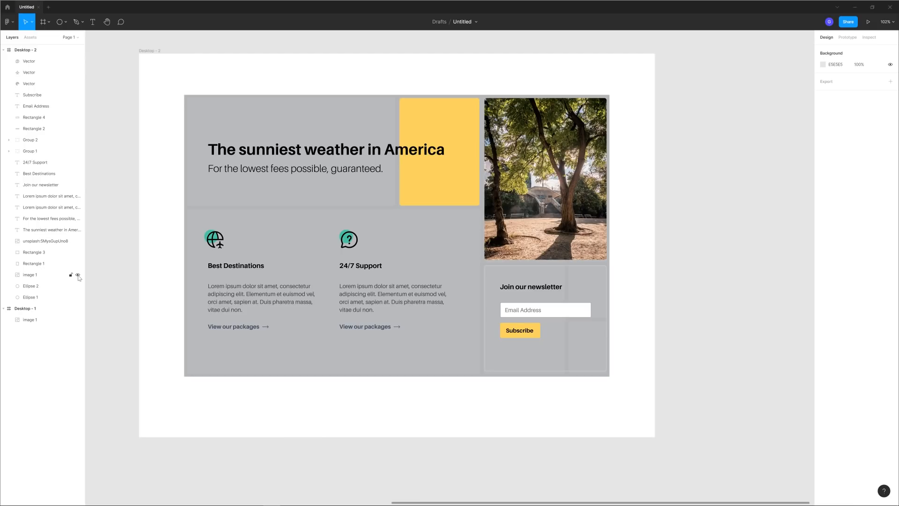
Step: Hide the block layout image behind the page content in the Desktop - 2 frame
left_click(78, 275)
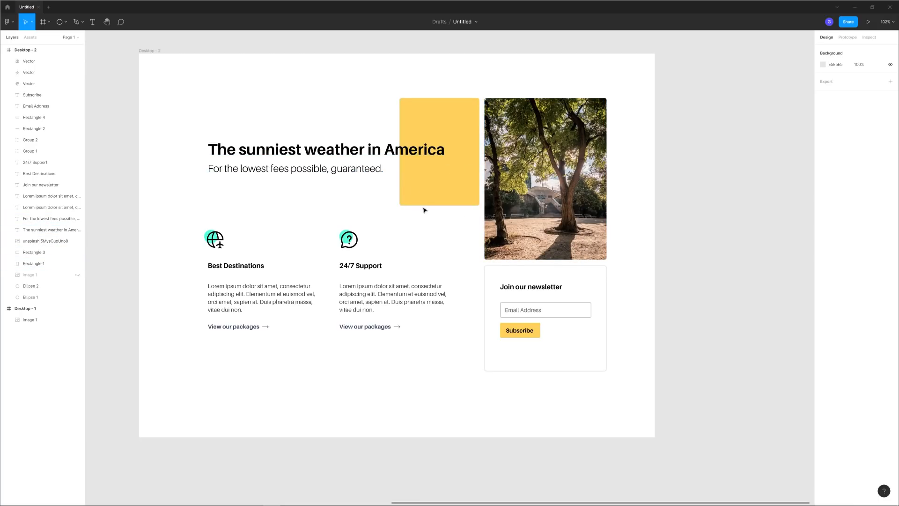
left_click(565, 188)
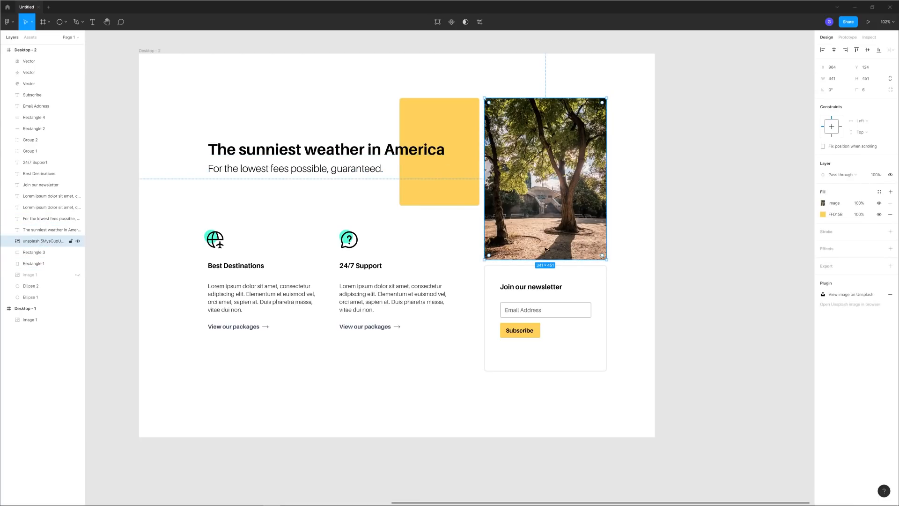
left_click(426, 233)
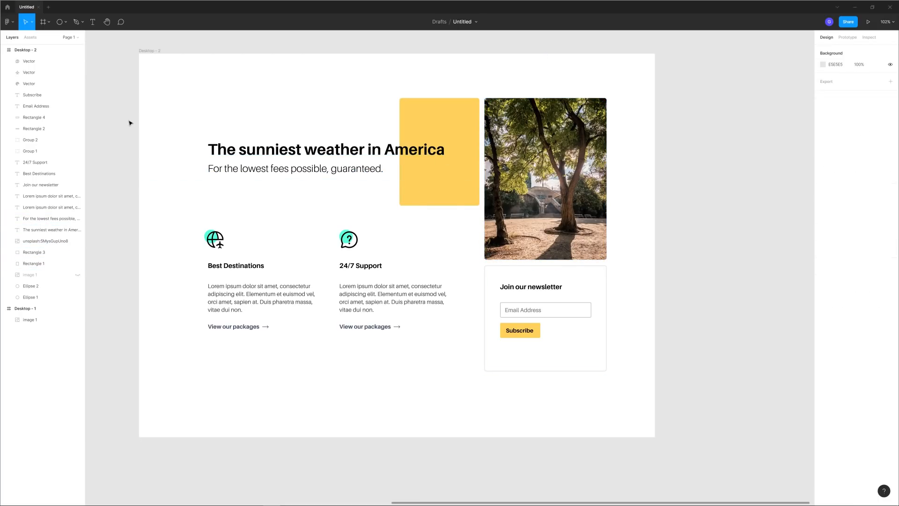
Step: Draw a rectangle about 769 × 401 over the two icon-topped text columns, and delete it
left_click(60, 23)
left_click(33, 40)
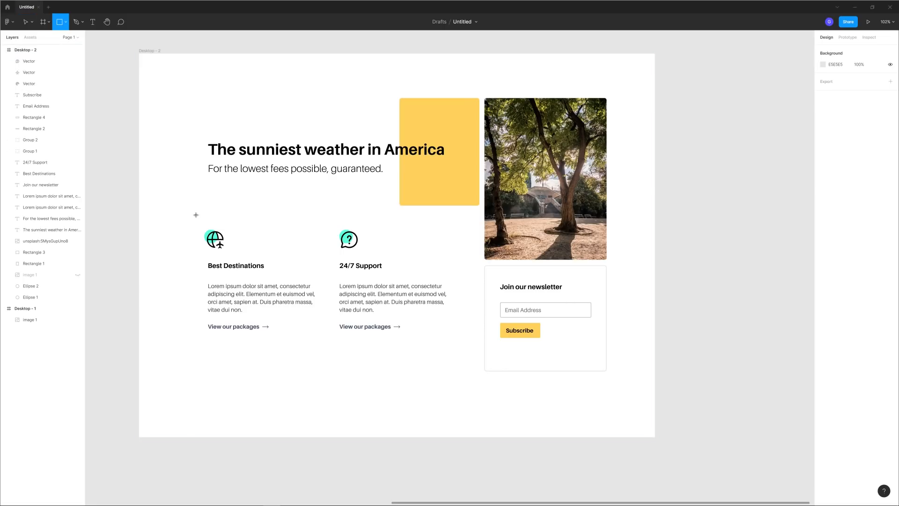
mouse_move(204, 209)
left_mouse_down()
mouse_move(472, 267)
mouse_move(480, 354)
left_mouse_up()
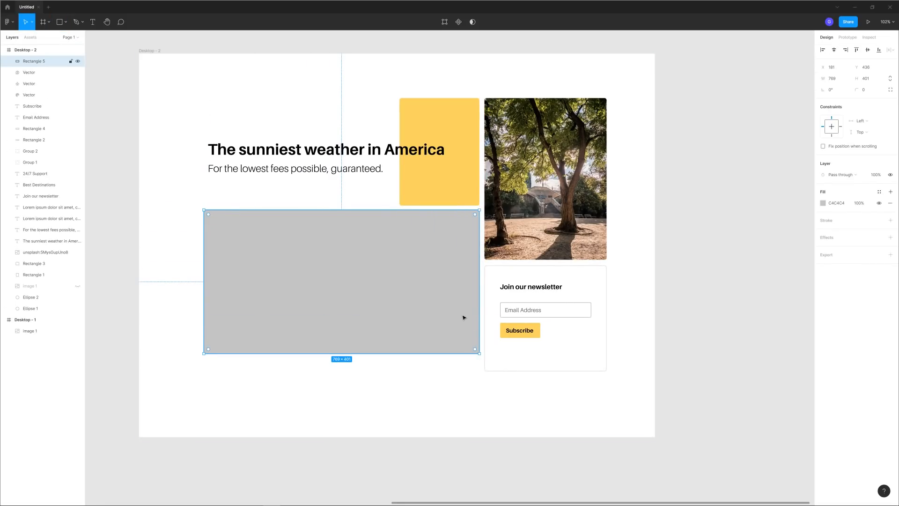
key("Delete")
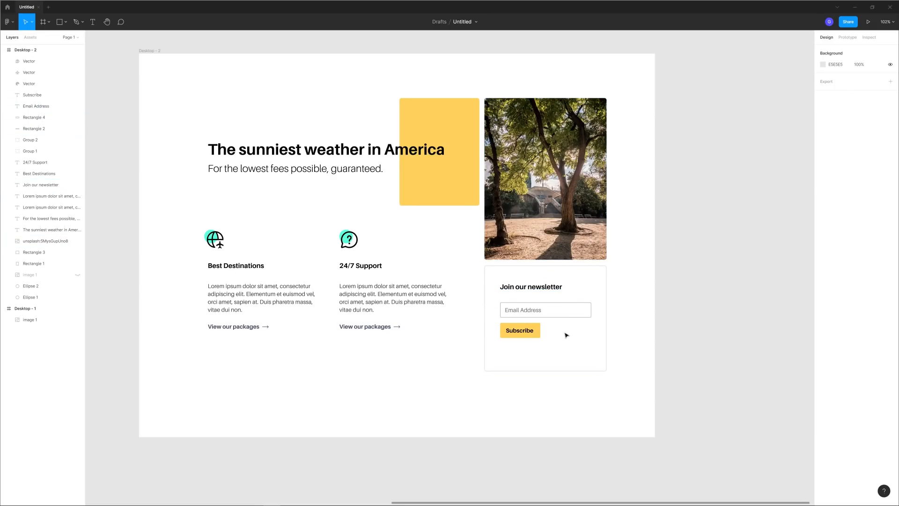
left_click(578, 357)
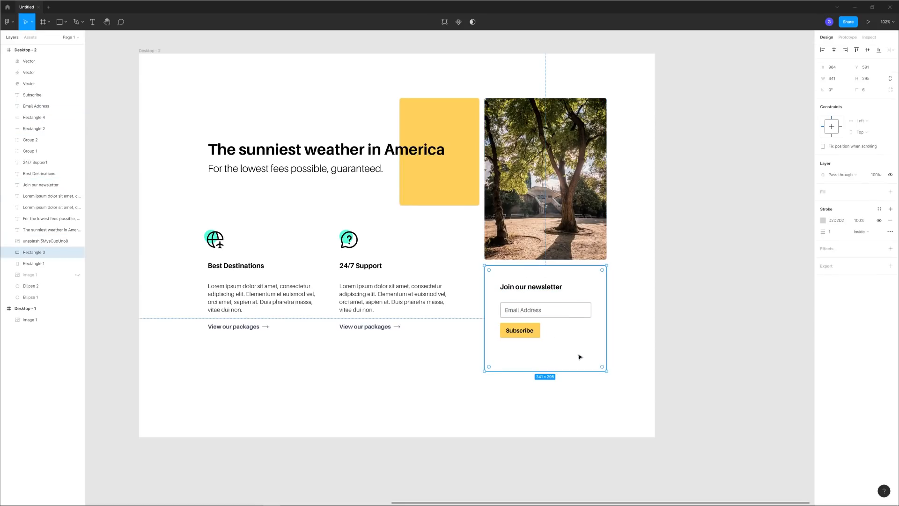
left_click(650, 343)
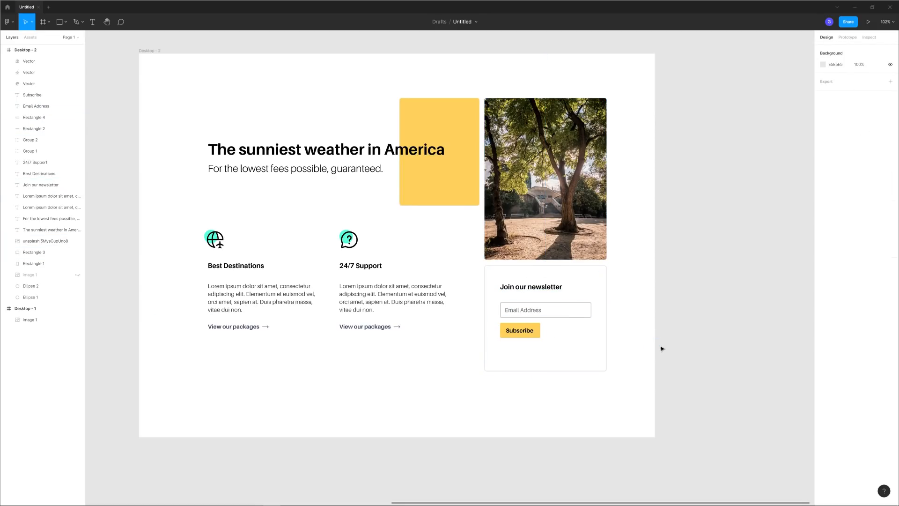